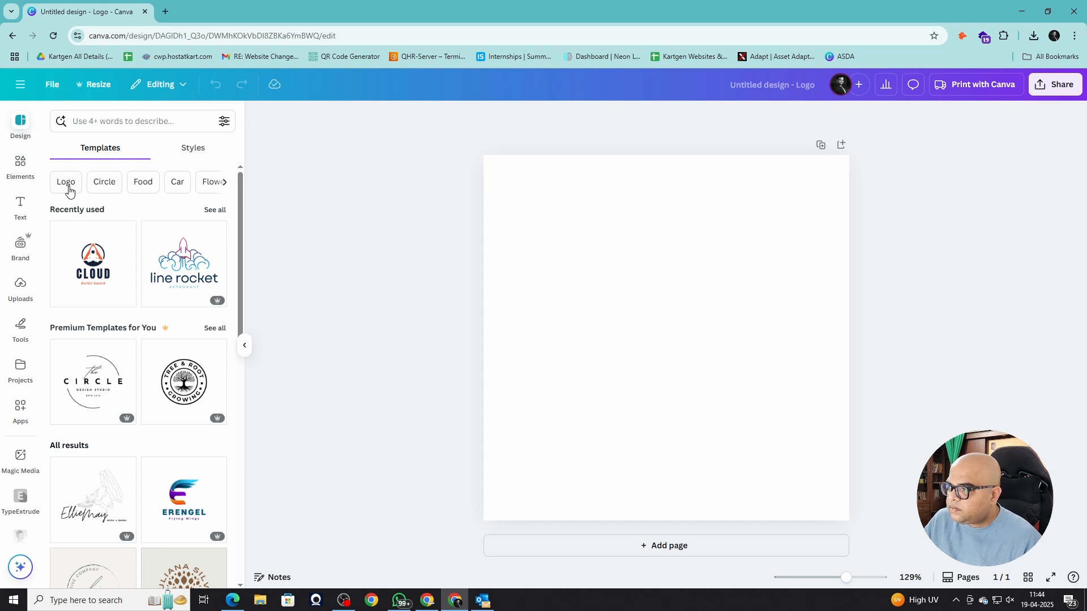
- Apply the Black Camera Icon Photography Logo template to the blank page and move all its elements up to the page's upper edge
scroll(129, 320, down, 1)
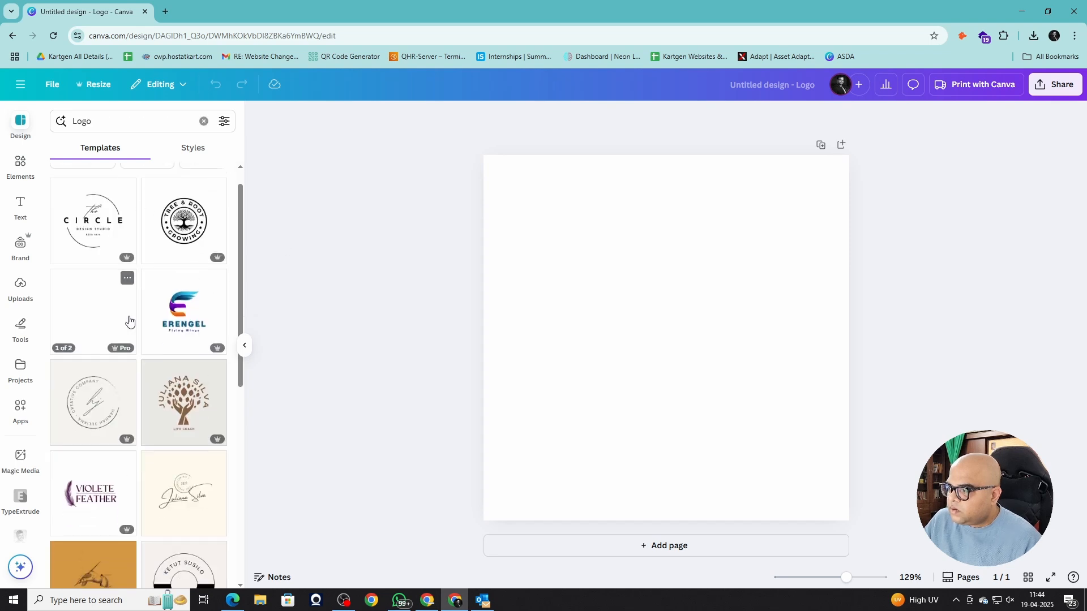
scroll(129, 321, down, 10)
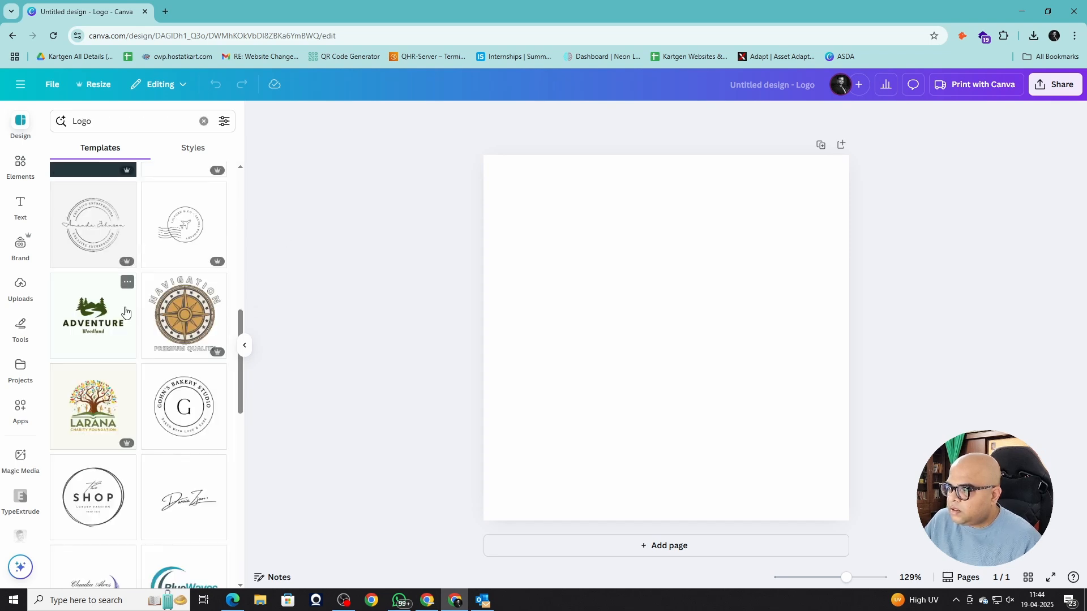
scroll(125, 312, down, 10)
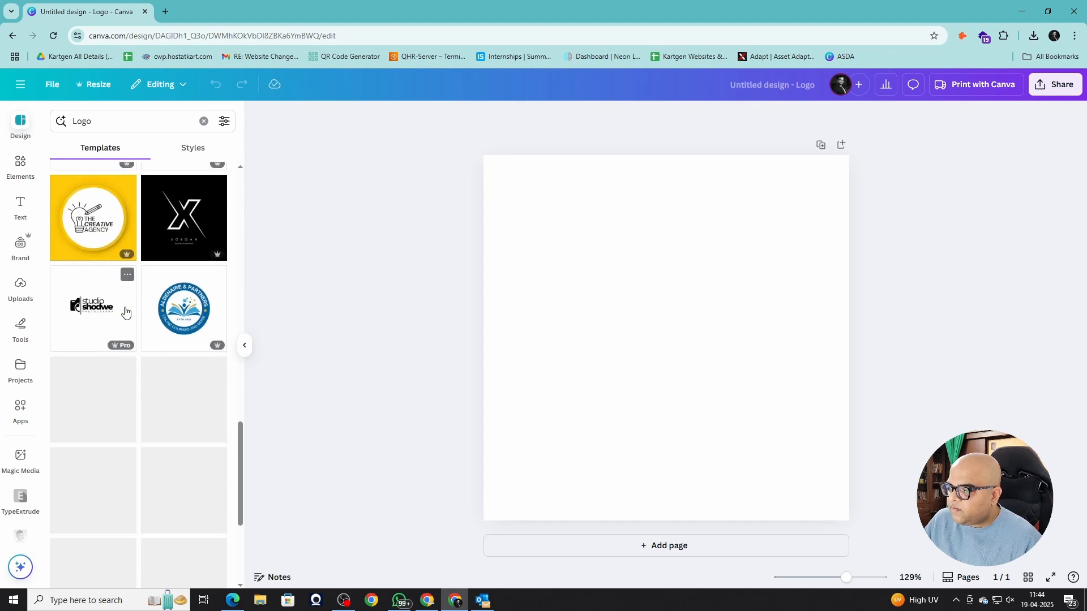
click(112, 194)
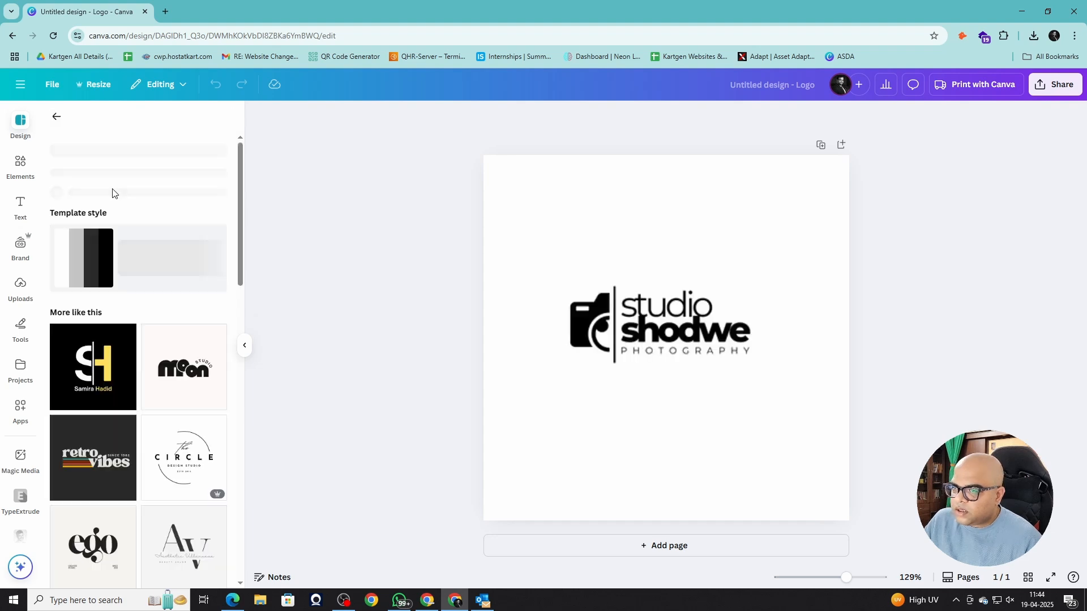
drag(552, 289, 793, 366)
drag(681, 347, 645, 222)
- Replace the first page's design with the white-background version of the Green Modern Marketing Logo template
scroll(130, 389, down, 3)
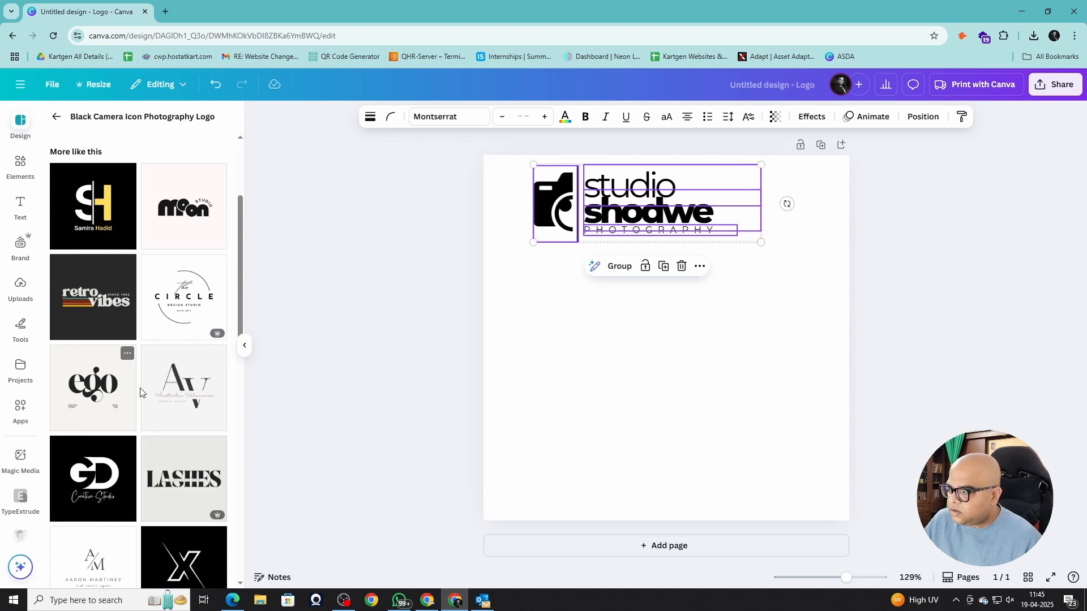
scroll(140, 393, down, 10)
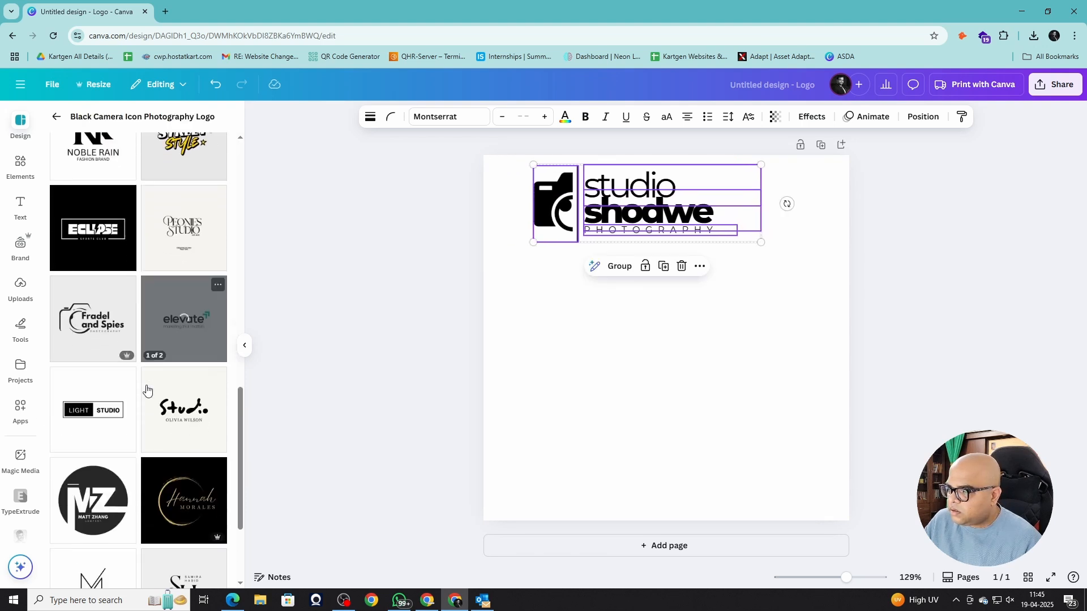
click(182, 317)
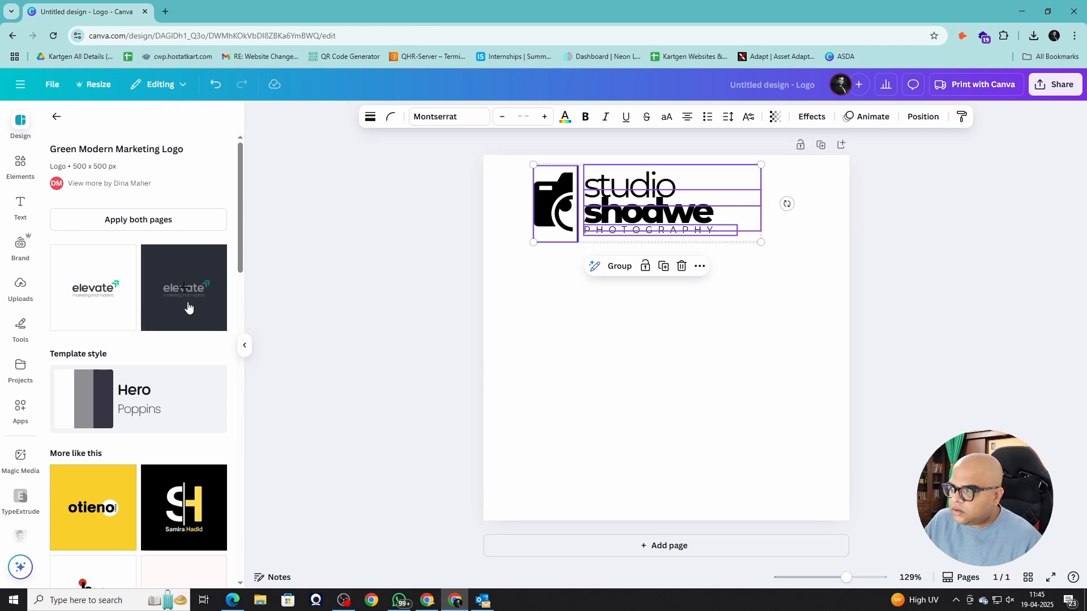
click(91, 290)
click(753, 416)
drag(533, 339, 818, 388)
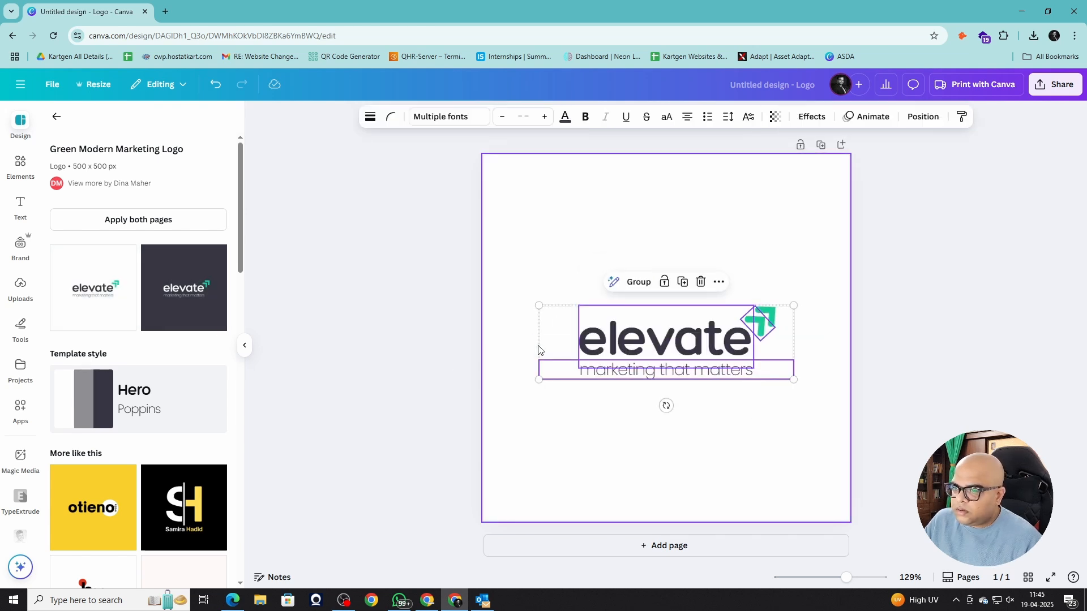
click(524, 262)
- Add a second page and apply the Black Camera Icon Photography Logo template from the logo templates to it
click(679, 548)
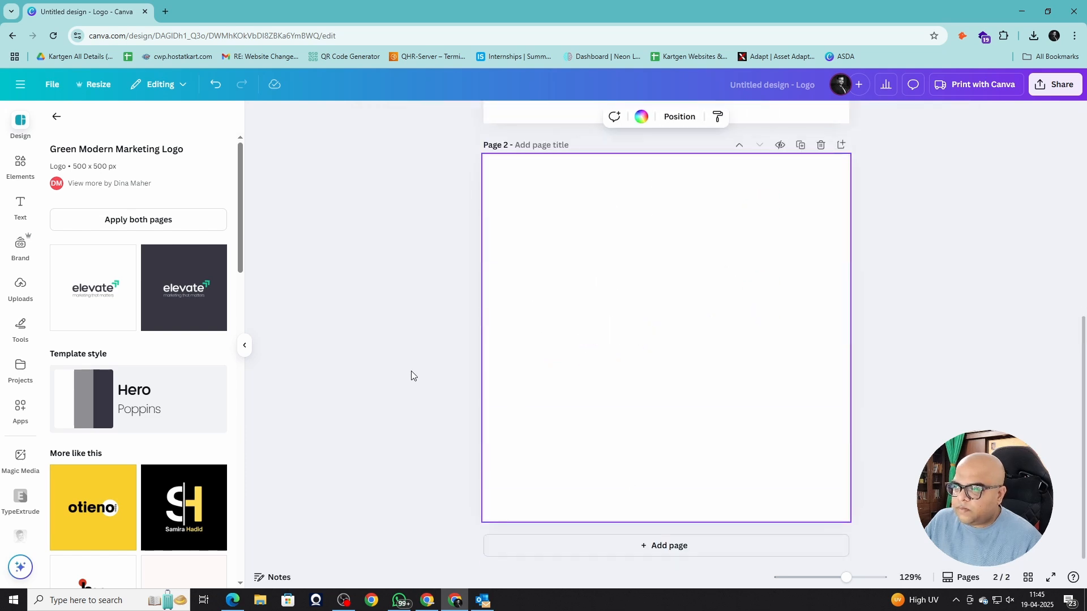
click(57, 120)
scroll(154, 342, up, 5)
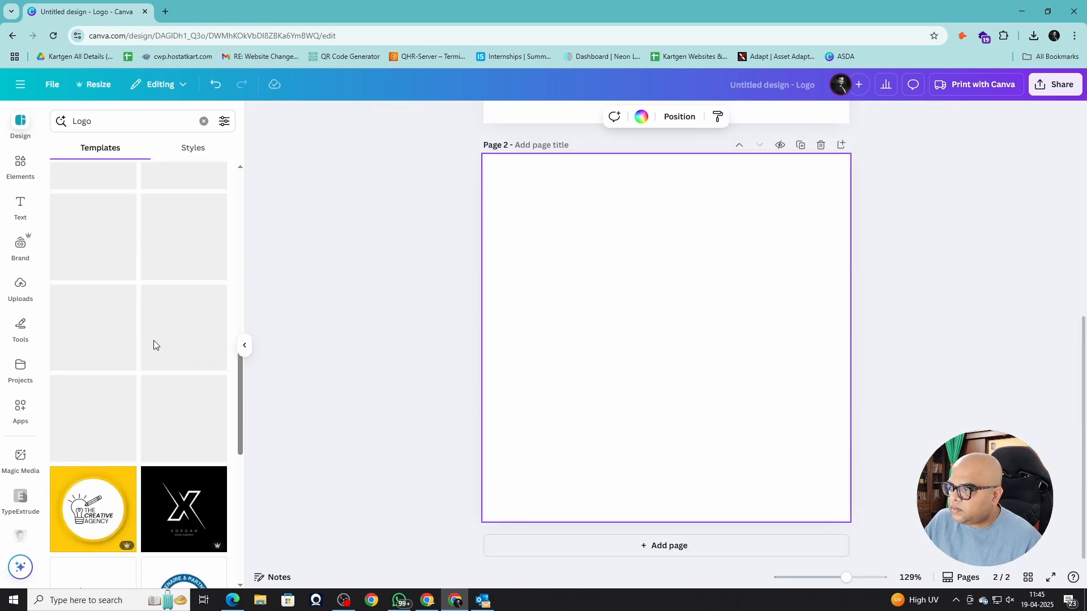
scroll(154, 342, up, 5)
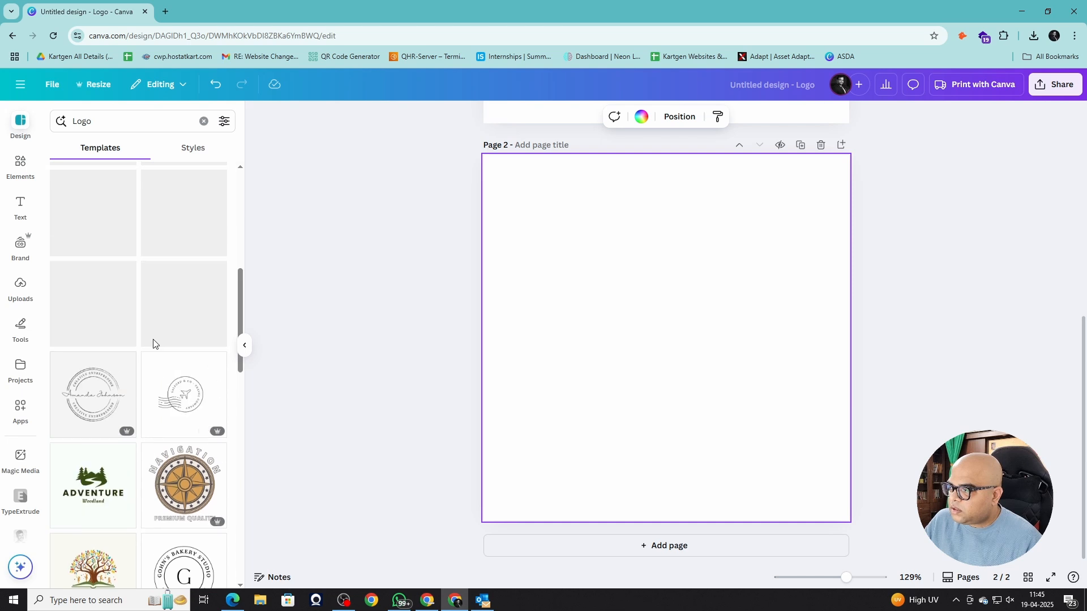
scroll(137, 313, up, 8)
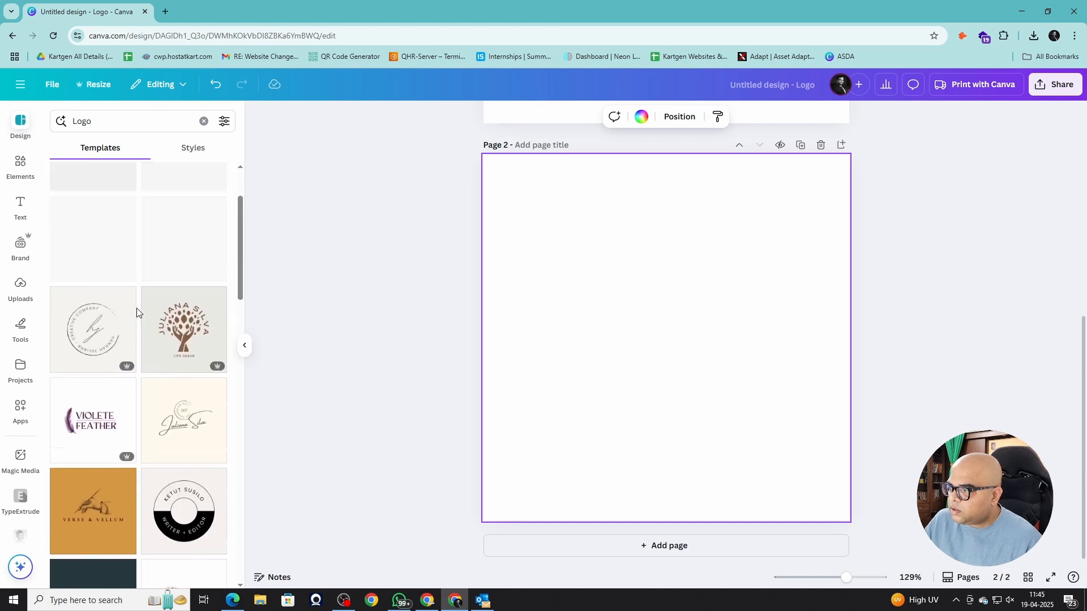
scroll(129, 339, down, 8)
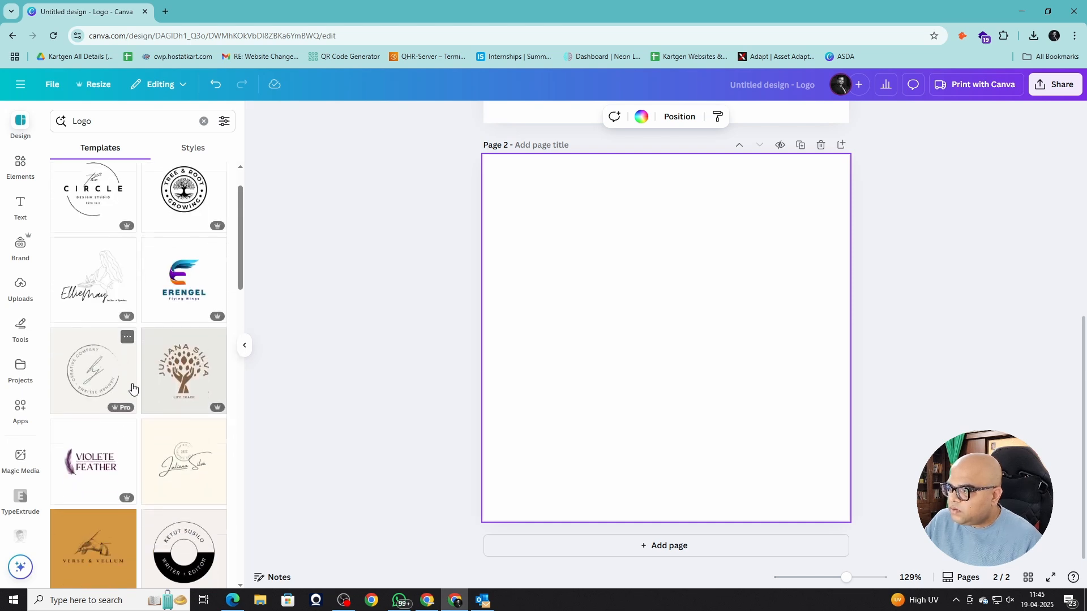
scroll(133, 385, down, 6)
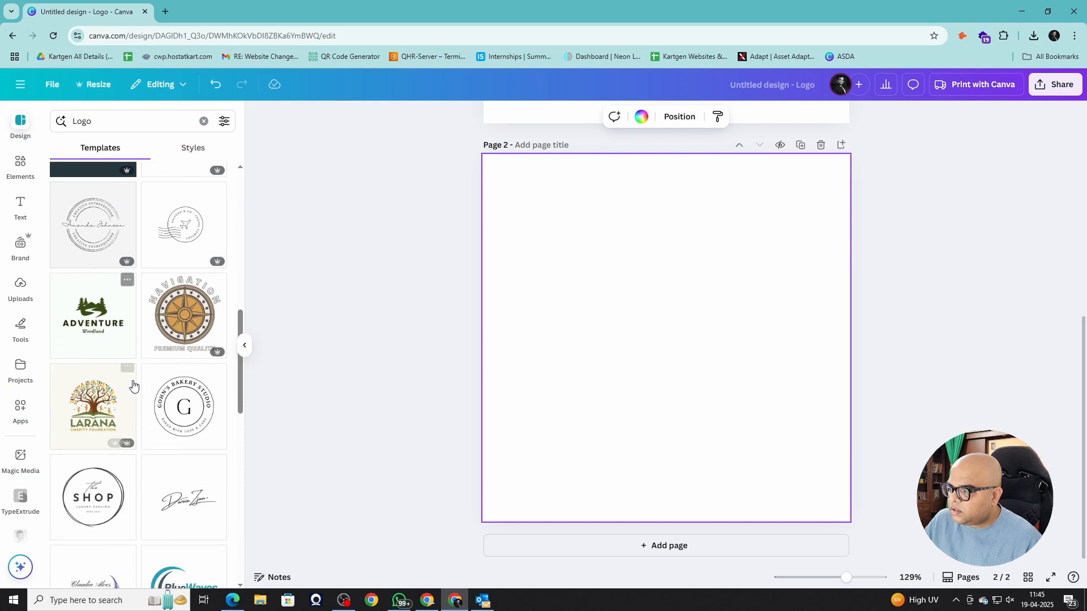
scroll(133, 383, down, 3)
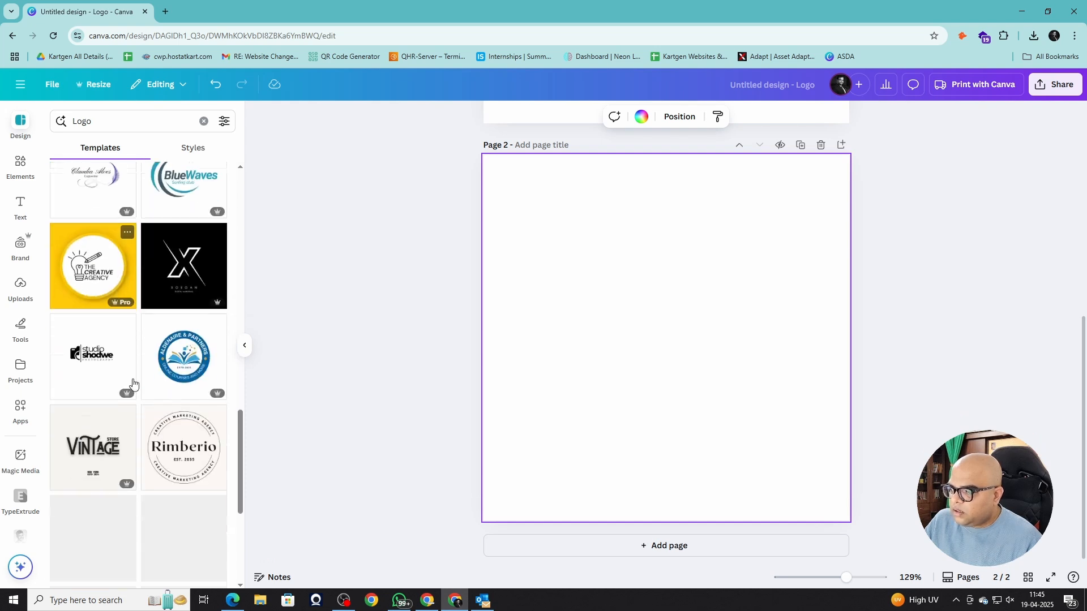
click(116, 308)
- Add a third page and apply the Colorful Minimalist Social Community Logo template to it
scroll(714, 359, up, 6)
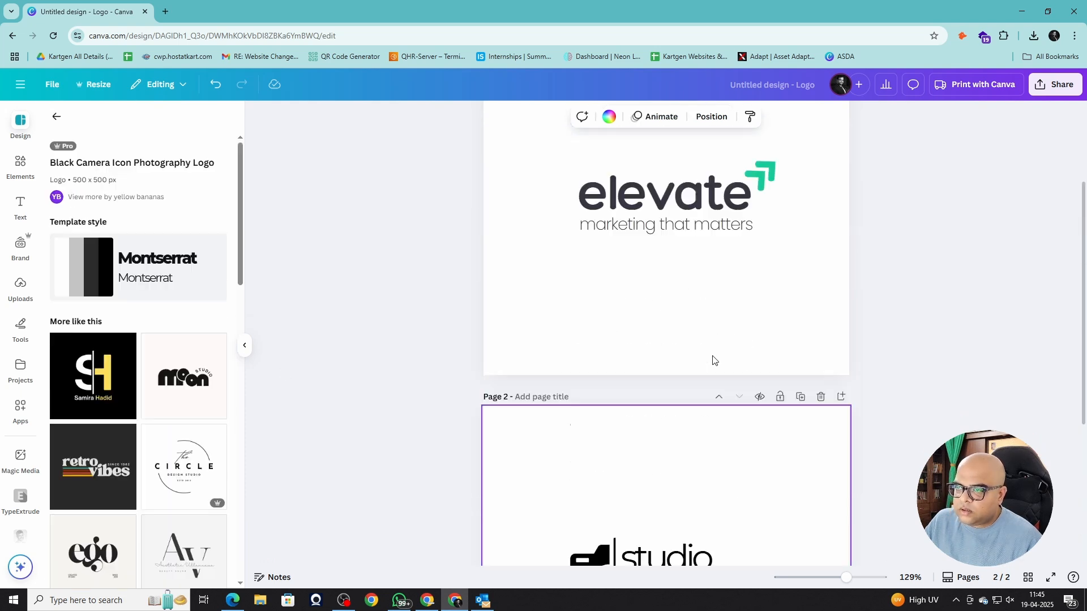
scroll(710, 362, down, 6)
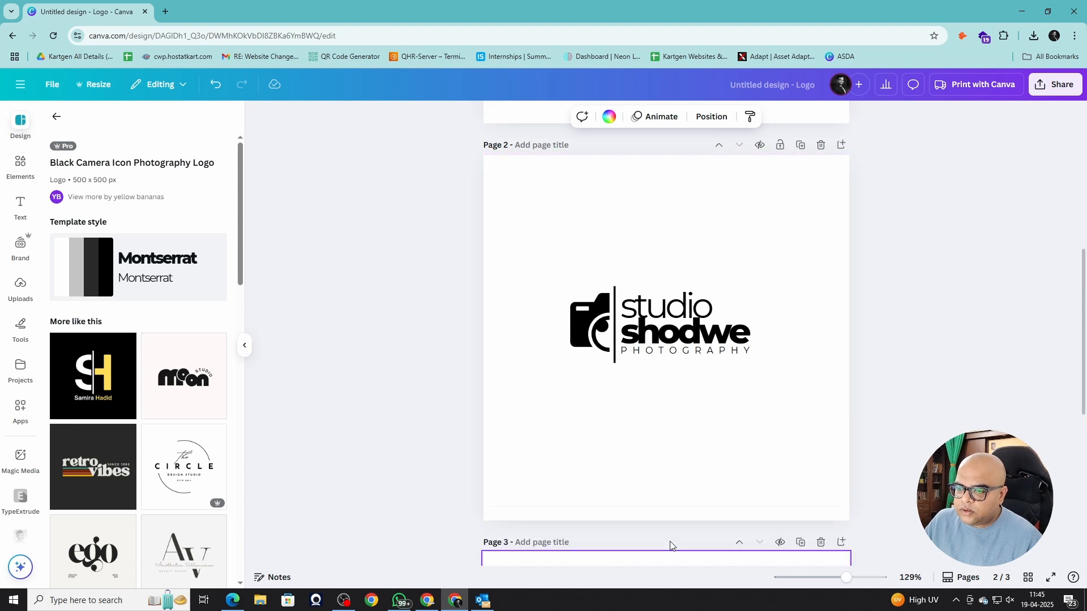
click(661, 545)
scroll(187, 408, down, 1)
key(Escape)
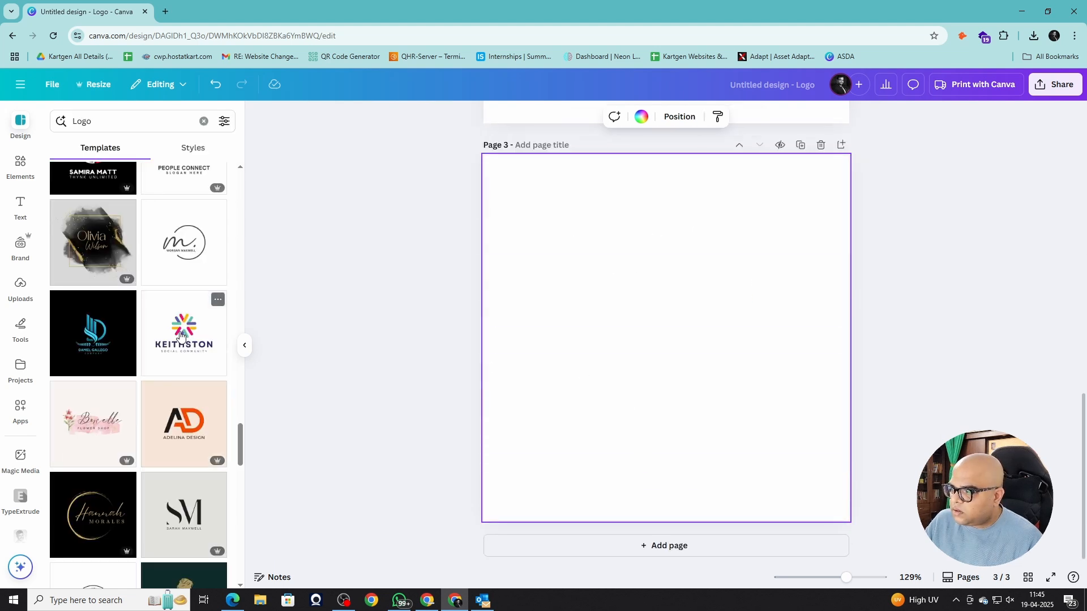
click(180, 334)
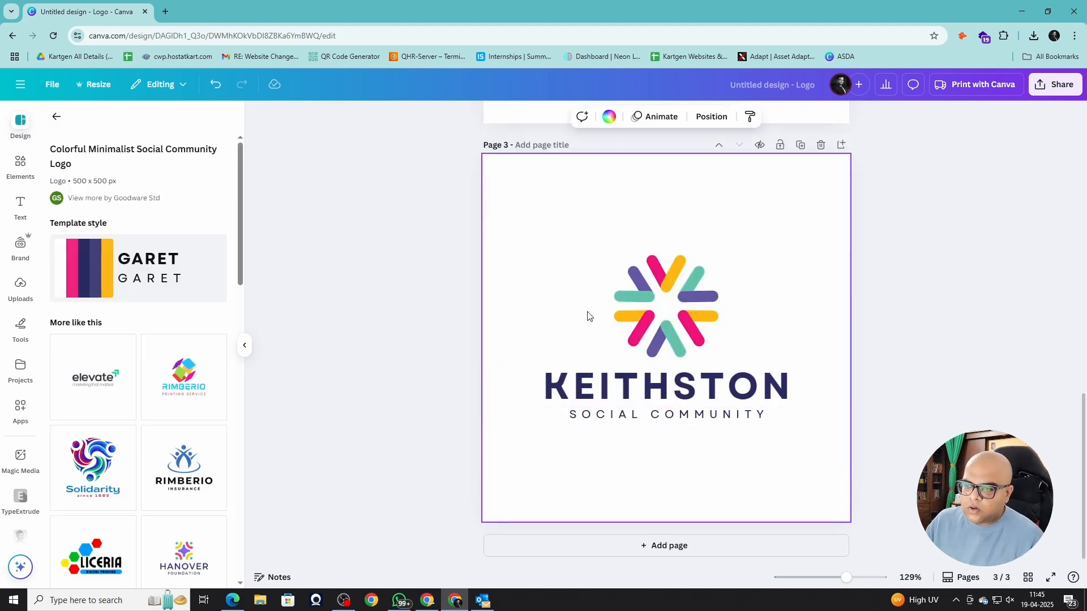
- Review the three logo pages and add a blank fourth page after the Keithston logo
scroll(568, 271, up, 10)
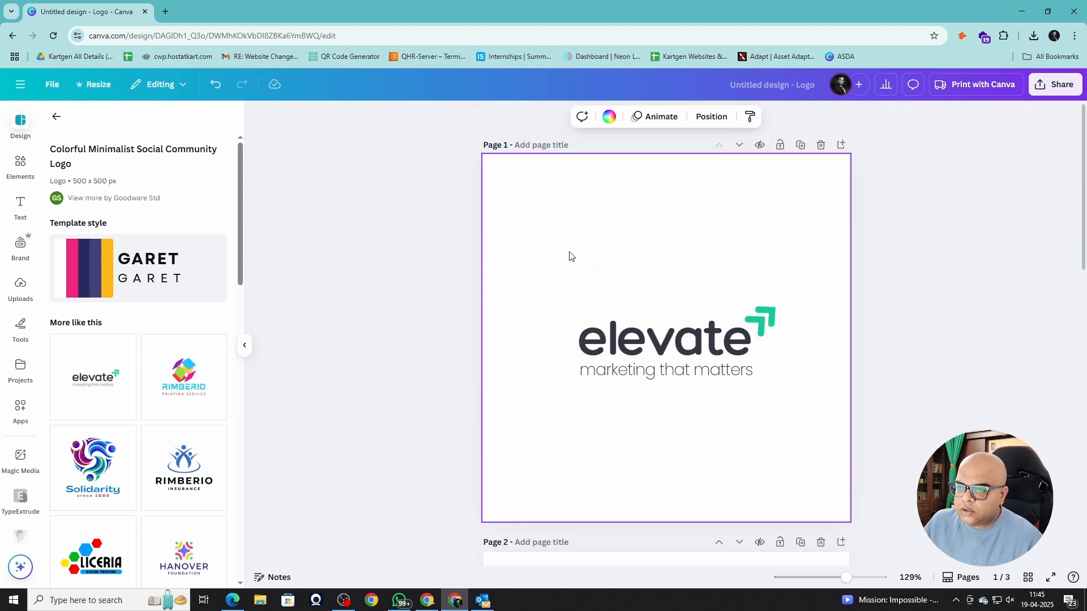
scroll(614, 307, down, 10)
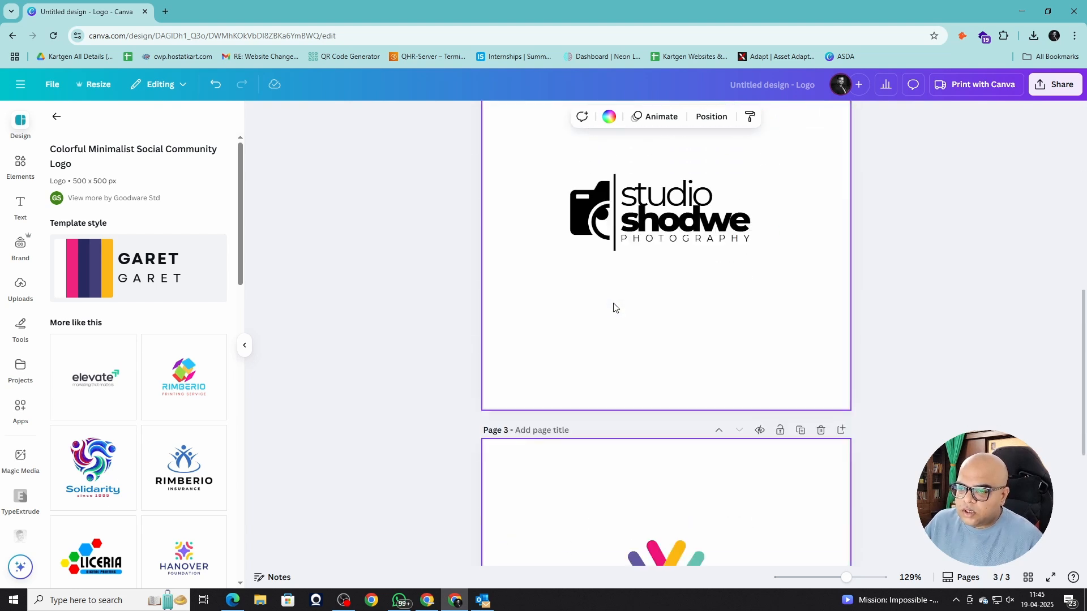
click(415, 246)
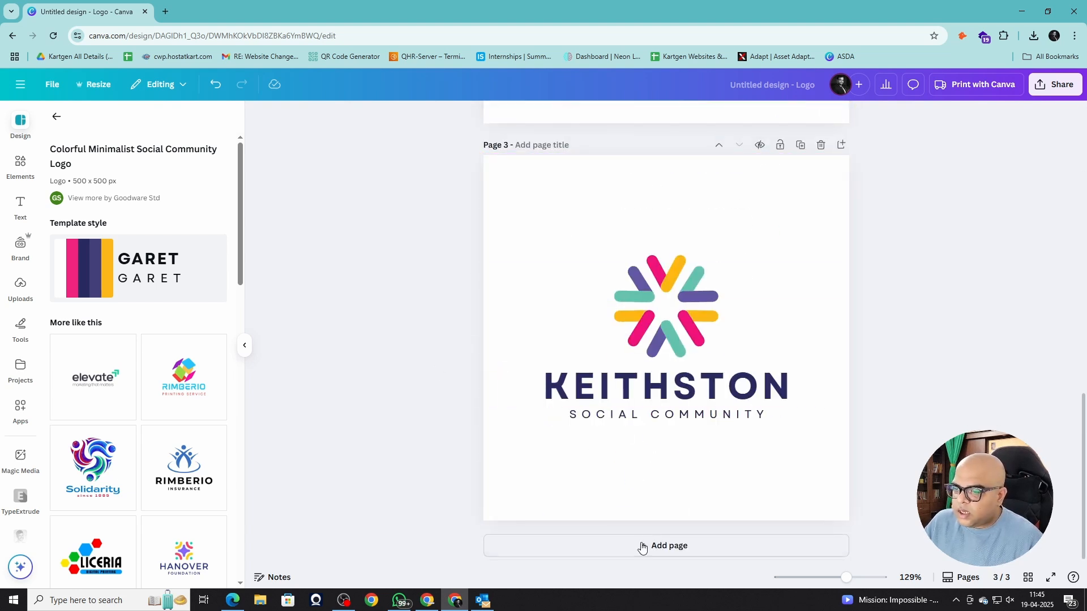
click(655, 544)
- Insert a heading on the blank fourth page with the text "hellostartup"
scroll(602, 316, up, 15)
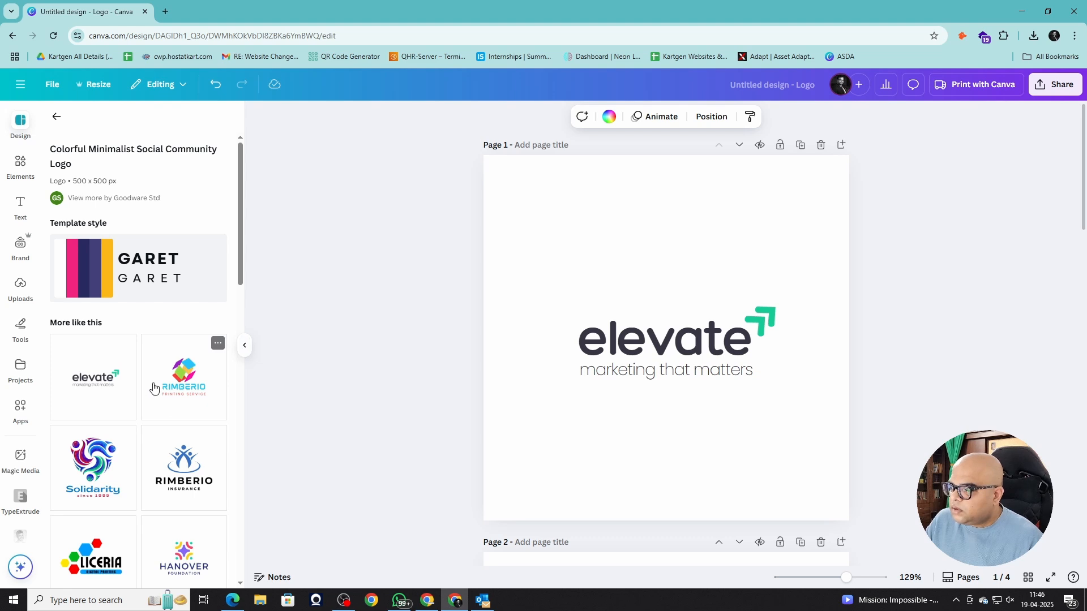
scroll(145, 347, down, 7)
scroll(144, 347, up, 7)
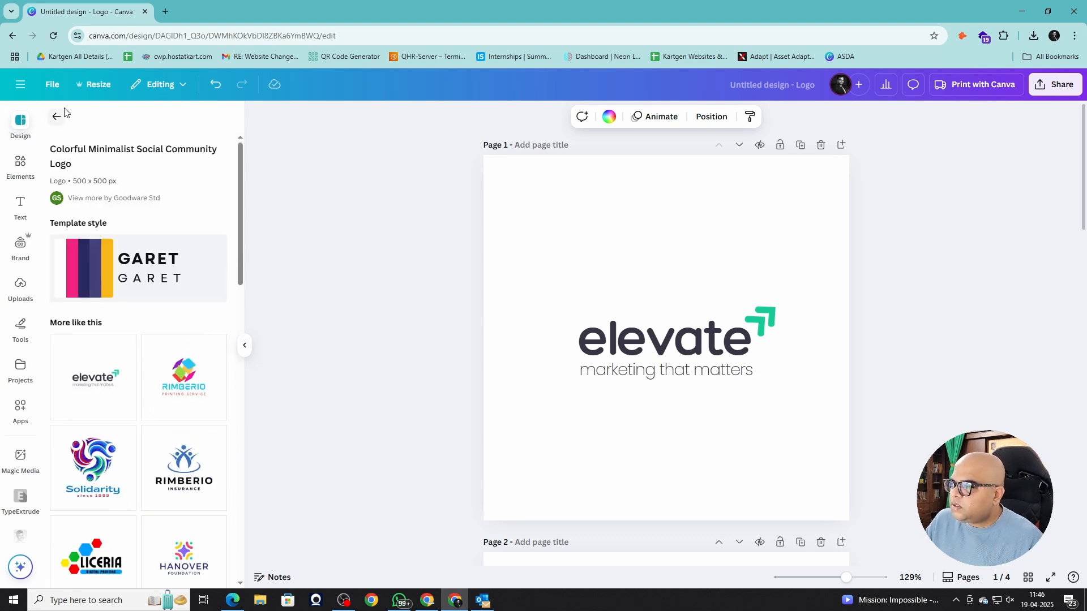
scroll(553, 335, down, 15)
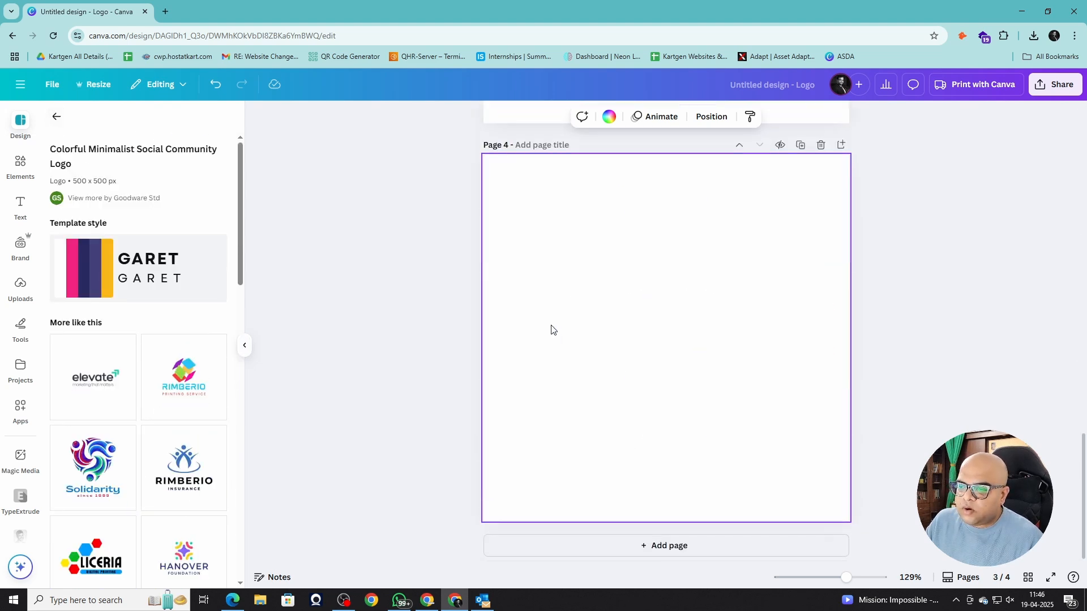
click(21, 207)
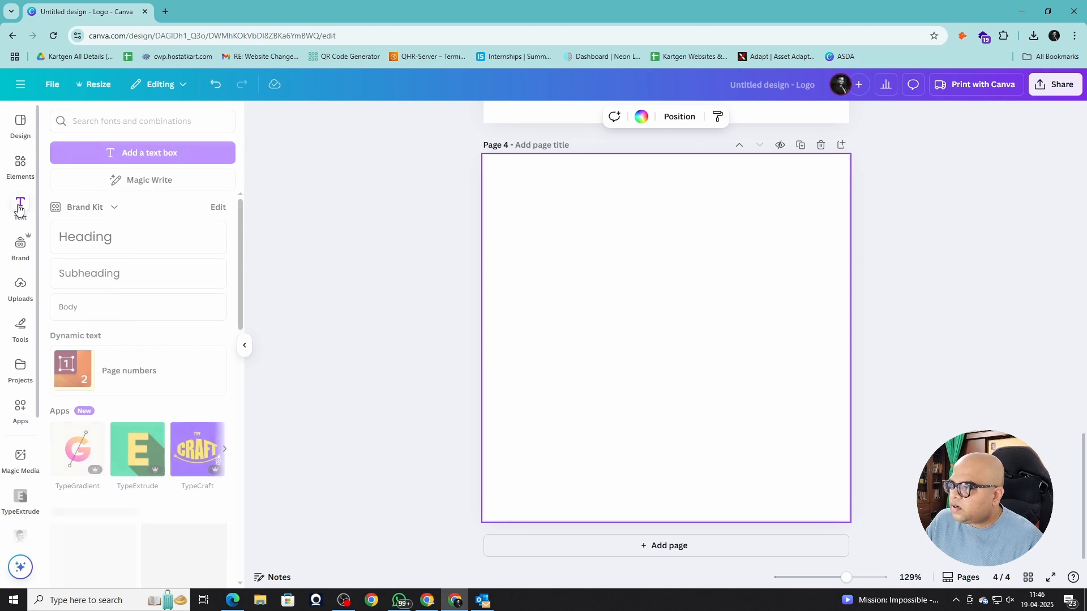
click(112, 233)
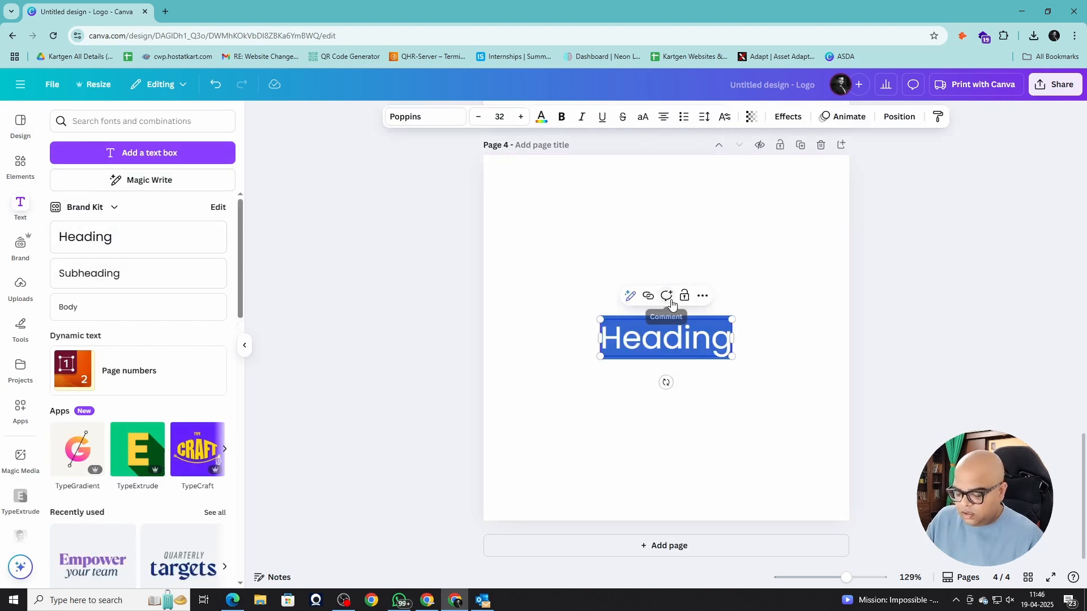
text(hellostartup)
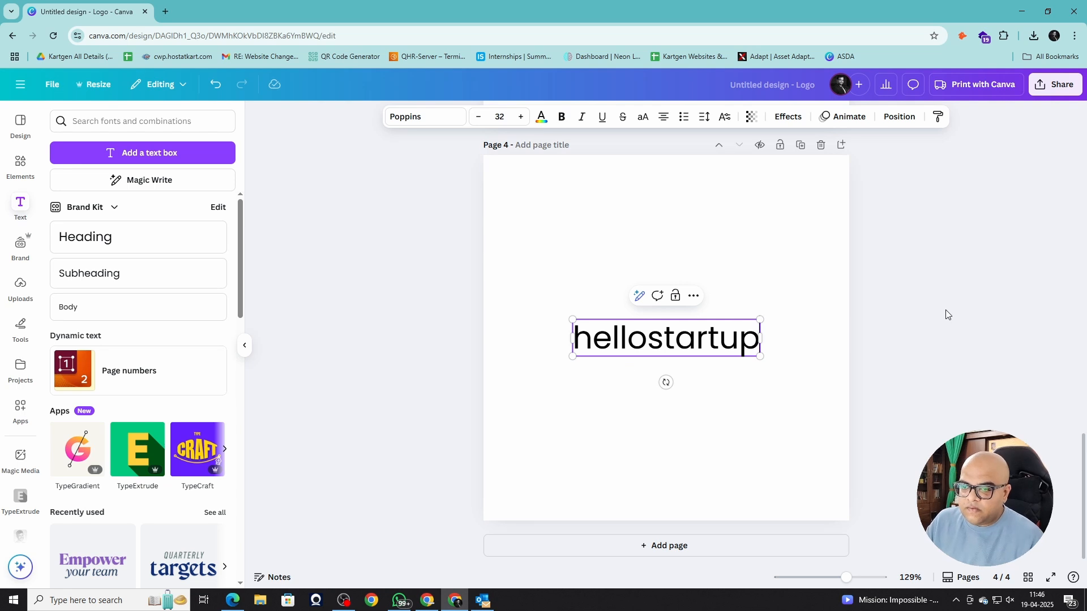
click(947, 315)
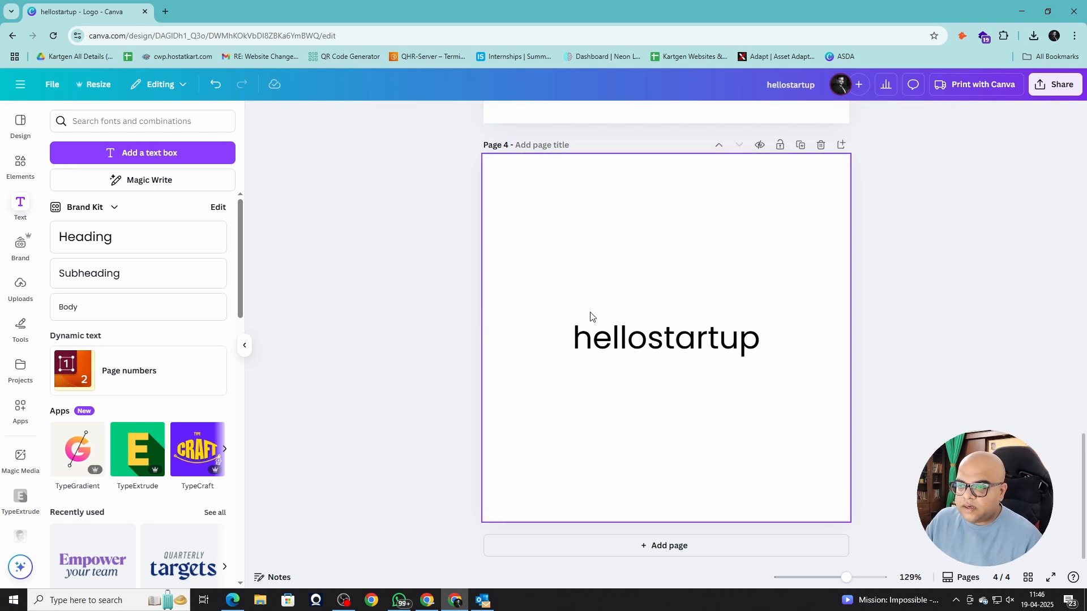
- Search the design templates for "rocket" and add a blank fifth page below the hellostartup page
click(670, 351)
scroll(444, 270, up, 4)
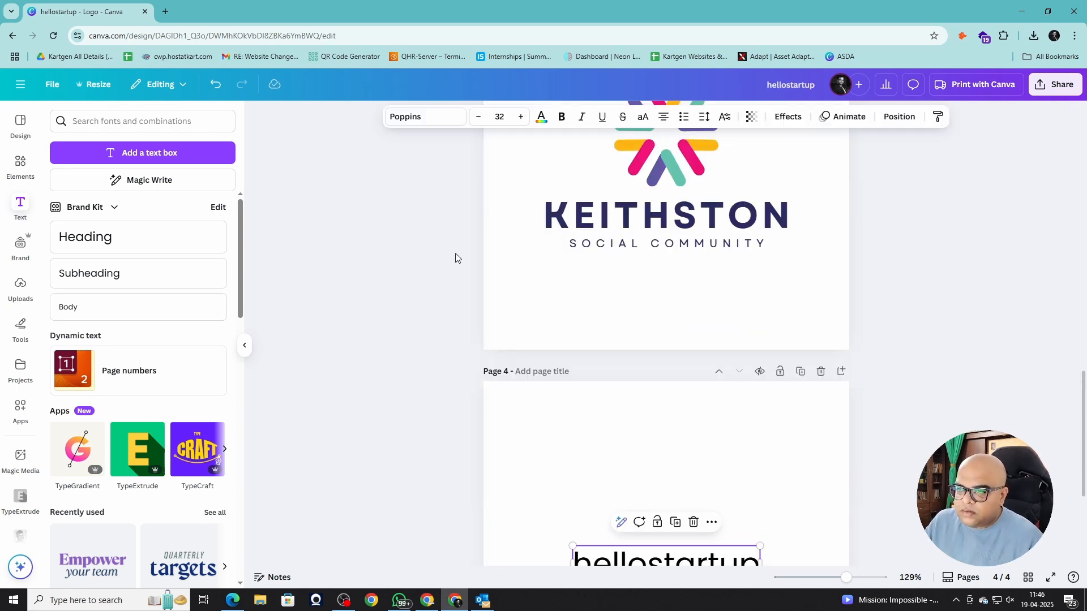
scroll(450, 254, down, 4)
click(21, 125)
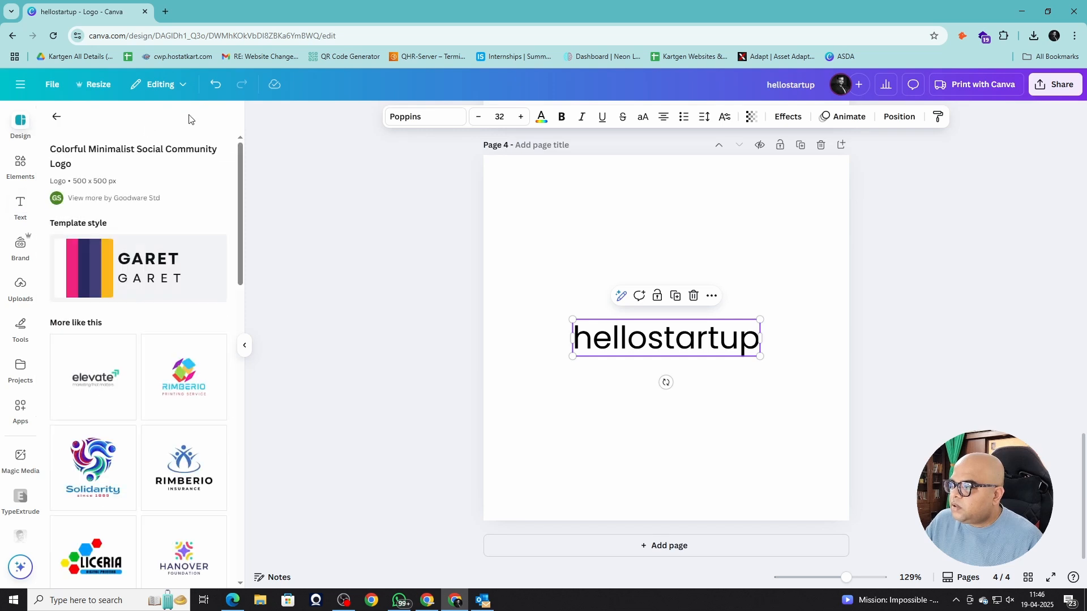
click(56, 117)
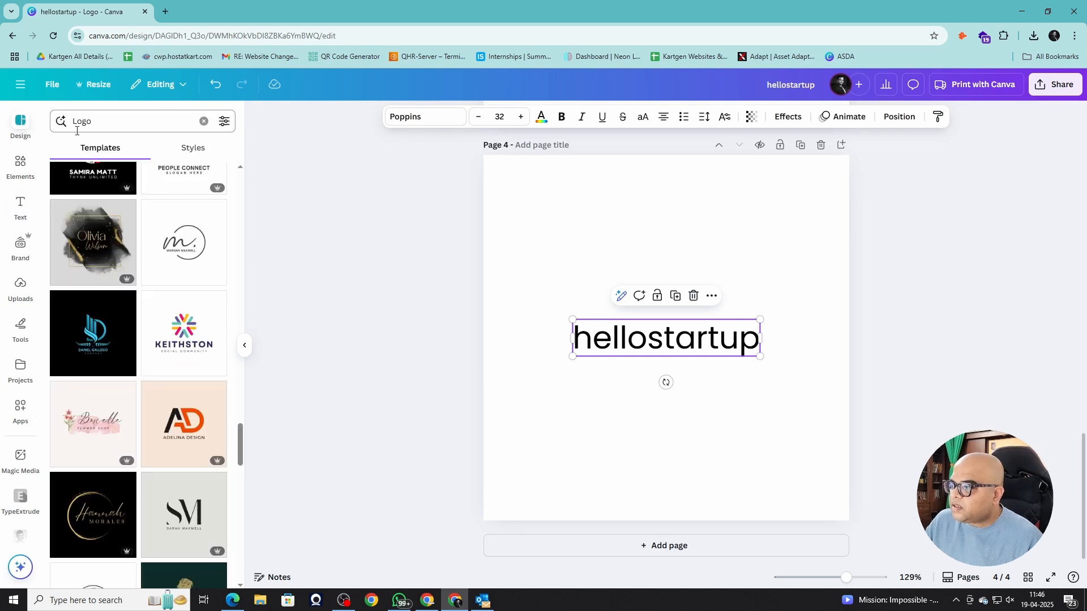
click(204, 121)
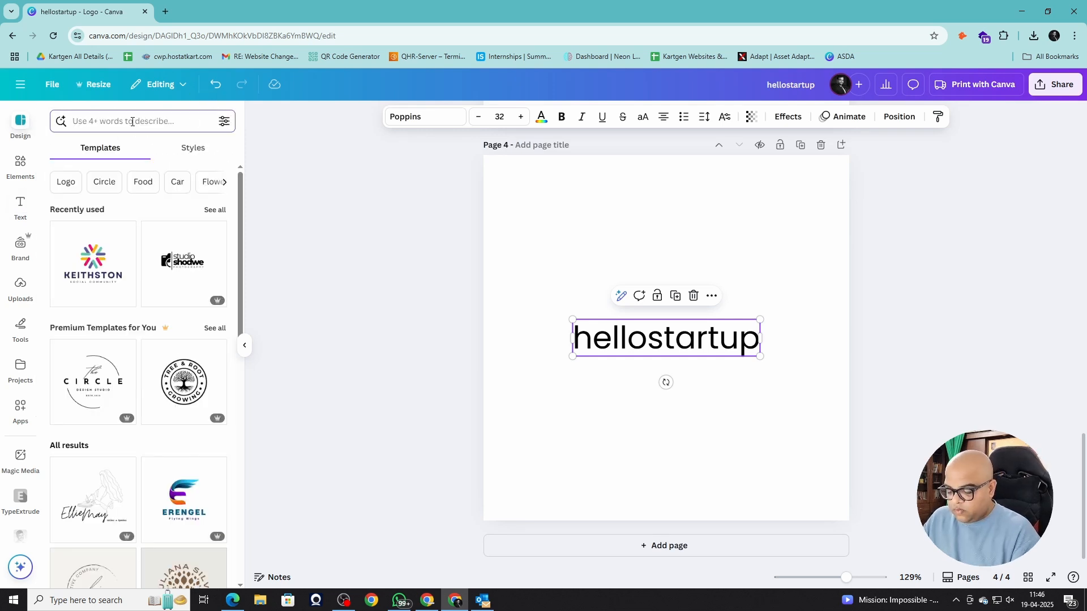
text(rocket)
key(Return)
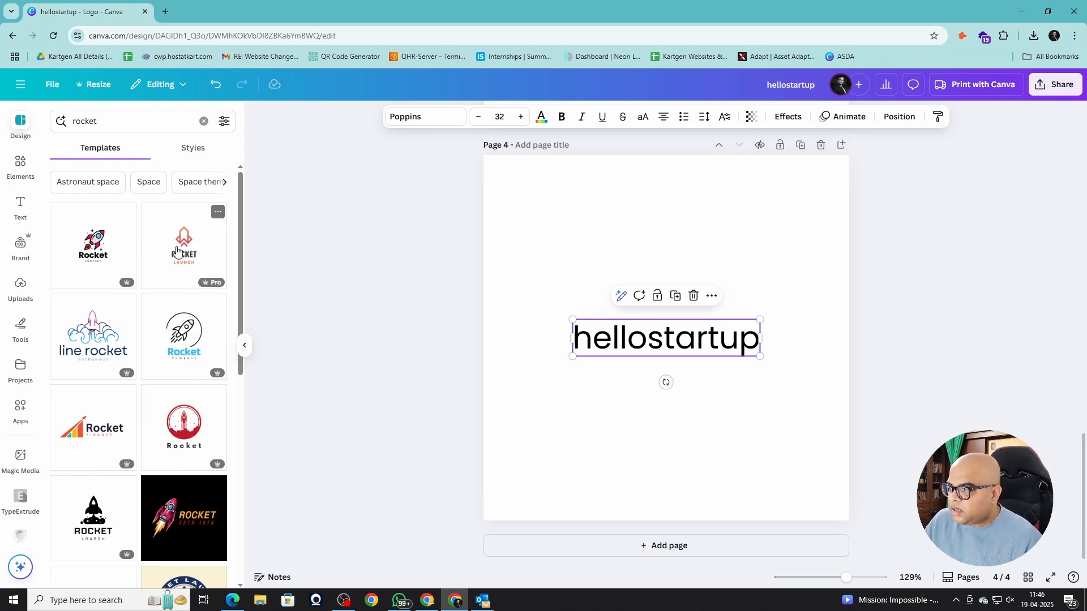
click(681, 551)
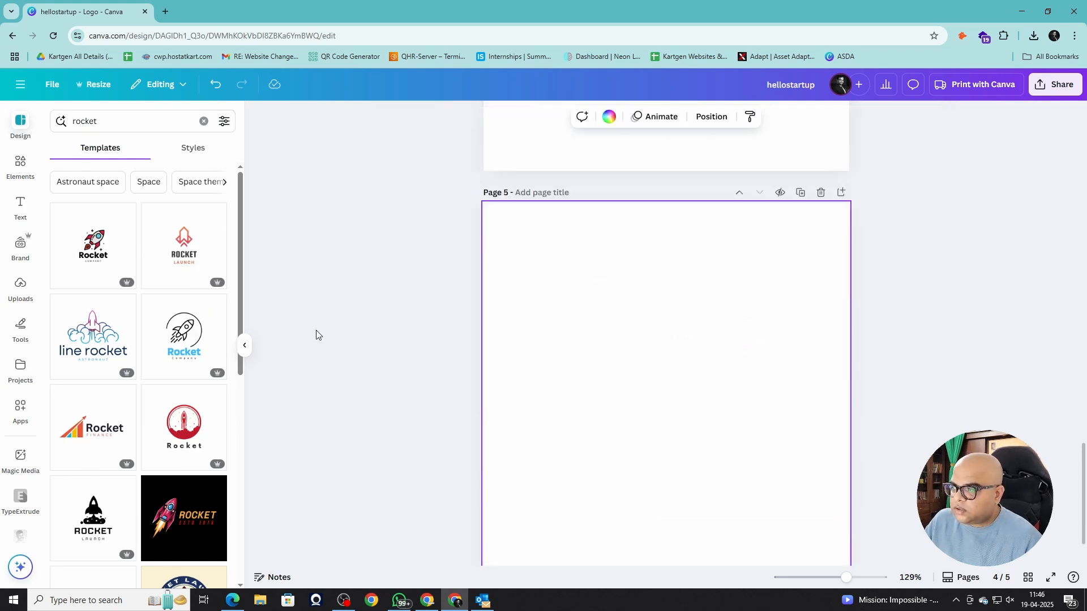
- Apply the orange Rocket Launch template to page five and the Orange Black modern Cloud Rocket Logo template to a new sixth page
click(183, 250)
click(55, 118)
scroll(146, 299, down, 6)
scroll(146, 298, down, 4)
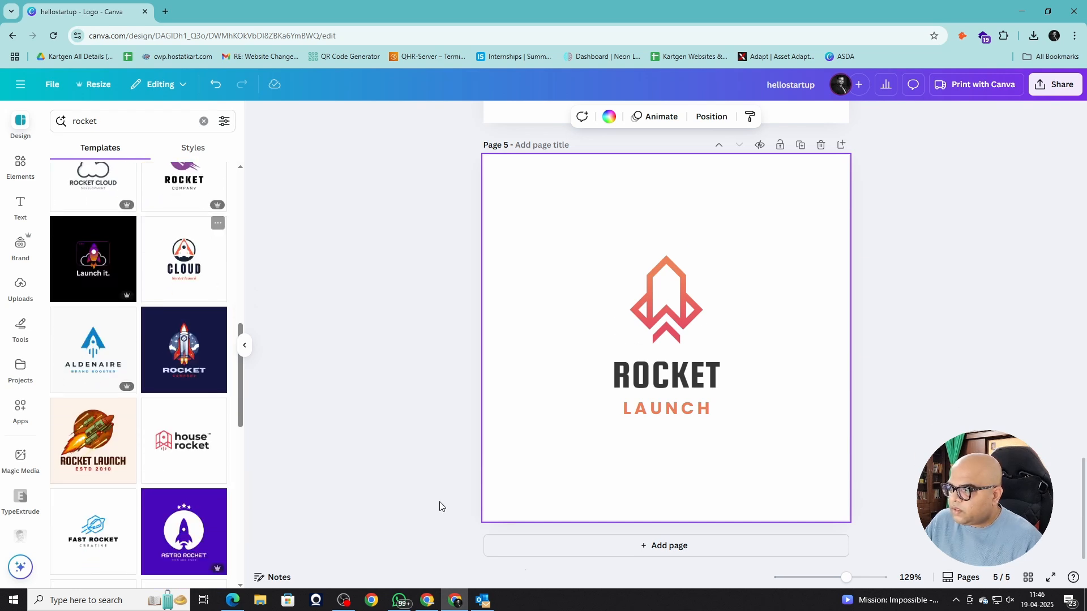
click(575, 547)
click(194, 259)
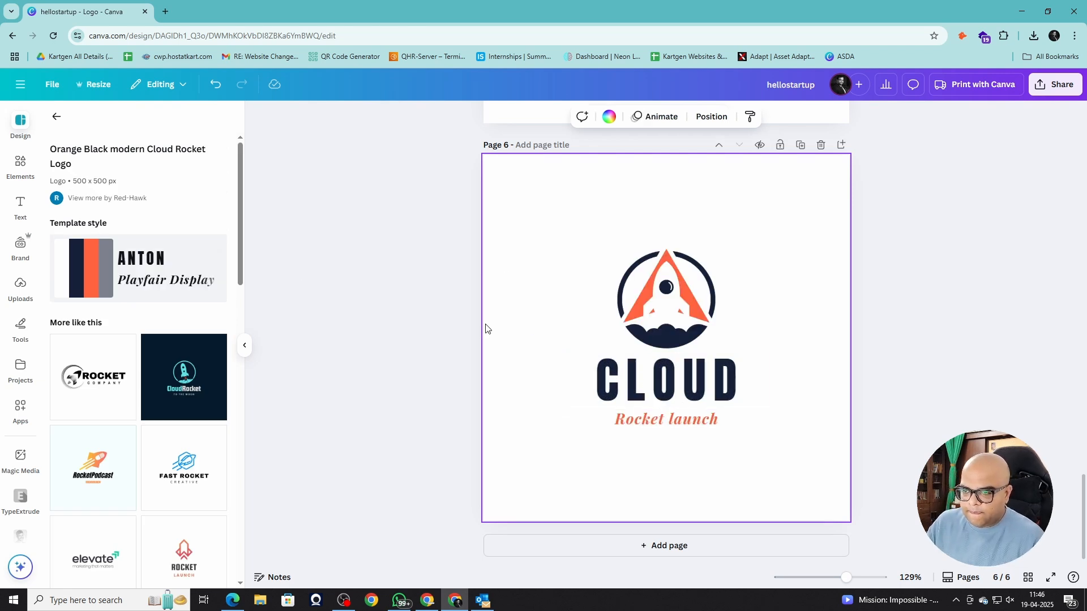
- Copy the round rocket emblem from the Cloud logo onto a new blank seventh page and place it on the page's left side
click(653, 273)
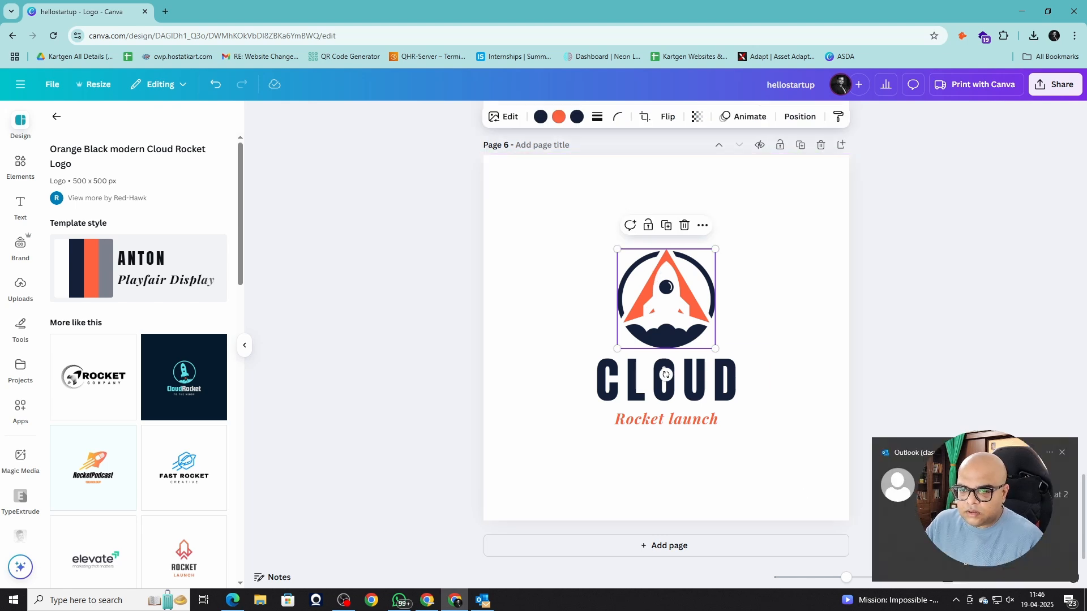
click(1062, 452)
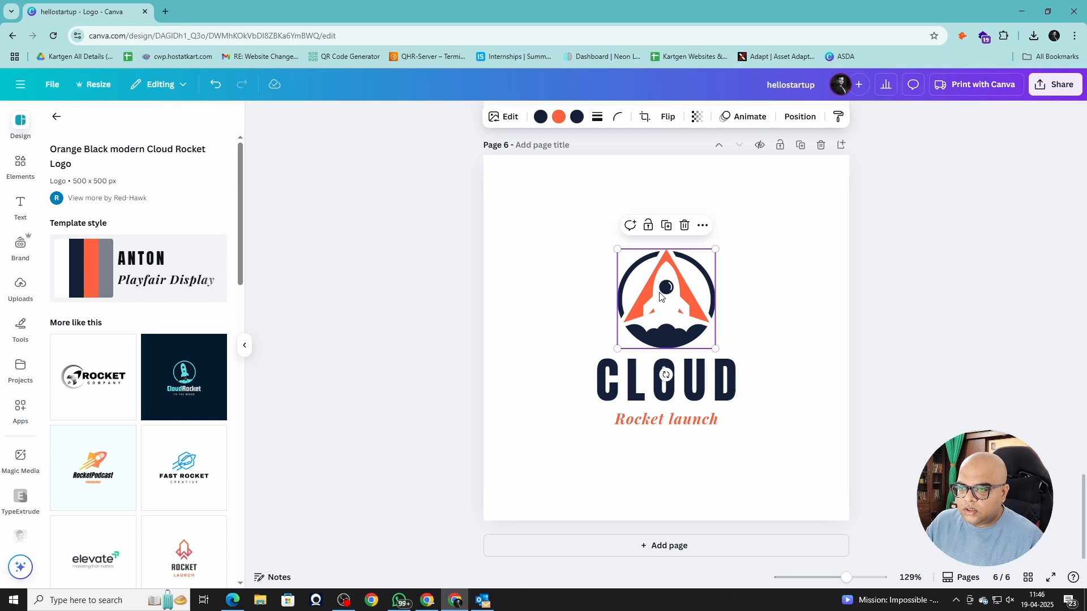
click(665, 545)
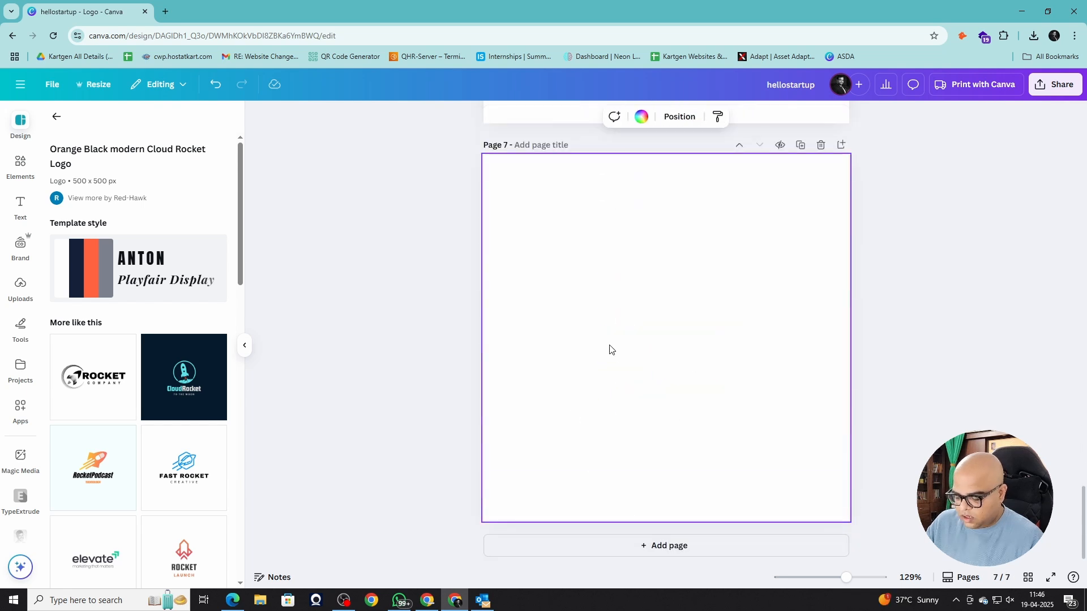
key(ctrl+v)
drag(676, 312, 560, 345)
click(674, 371)
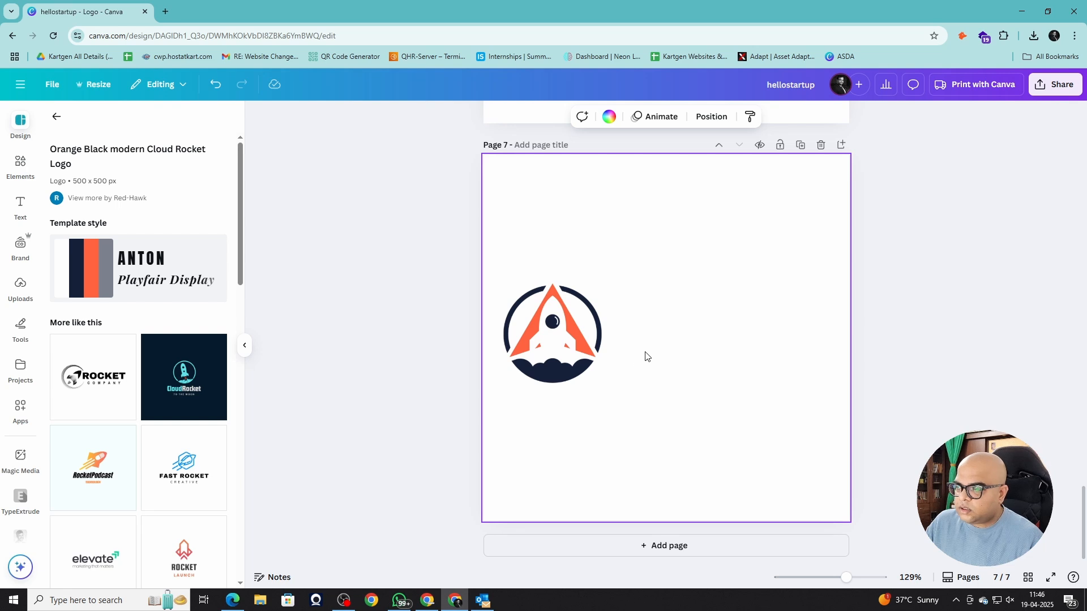
- Add an eighth page below the emblem page and apply the Black And White Minimalist Rocket Logo template to it
scroll(637, 349, up, 5)
scroll(638, 349, down, 4)
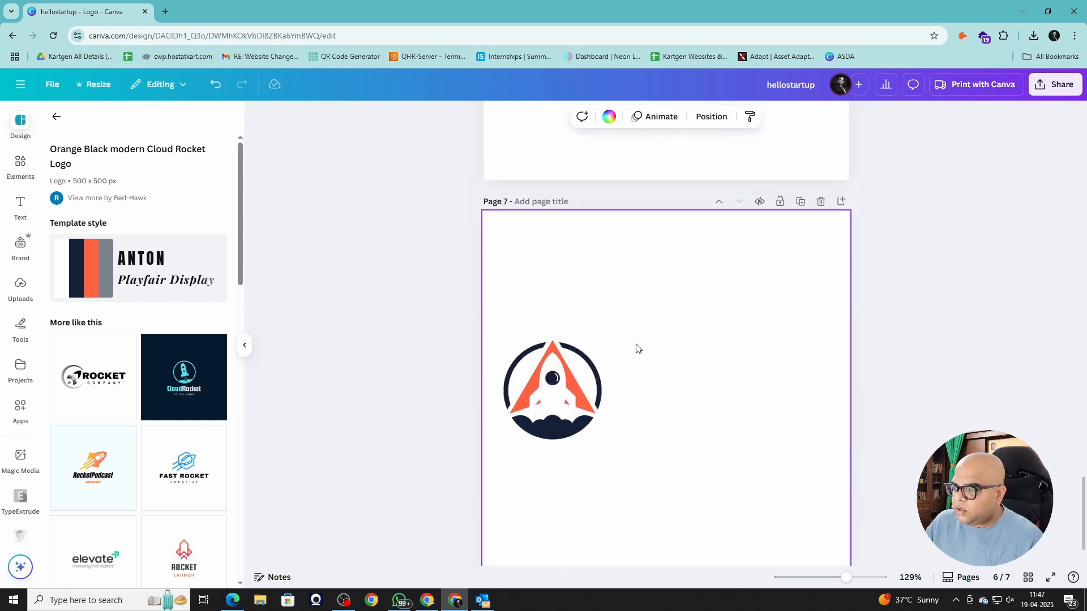
scroll(672, 399, down, 1)
click(706, 543)
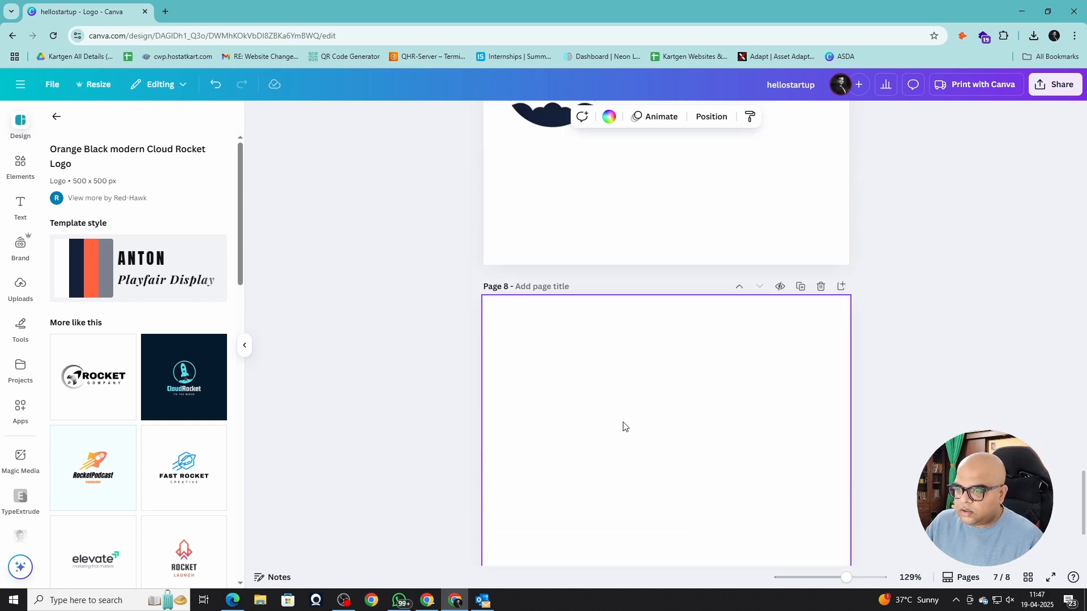
click(97, 378)
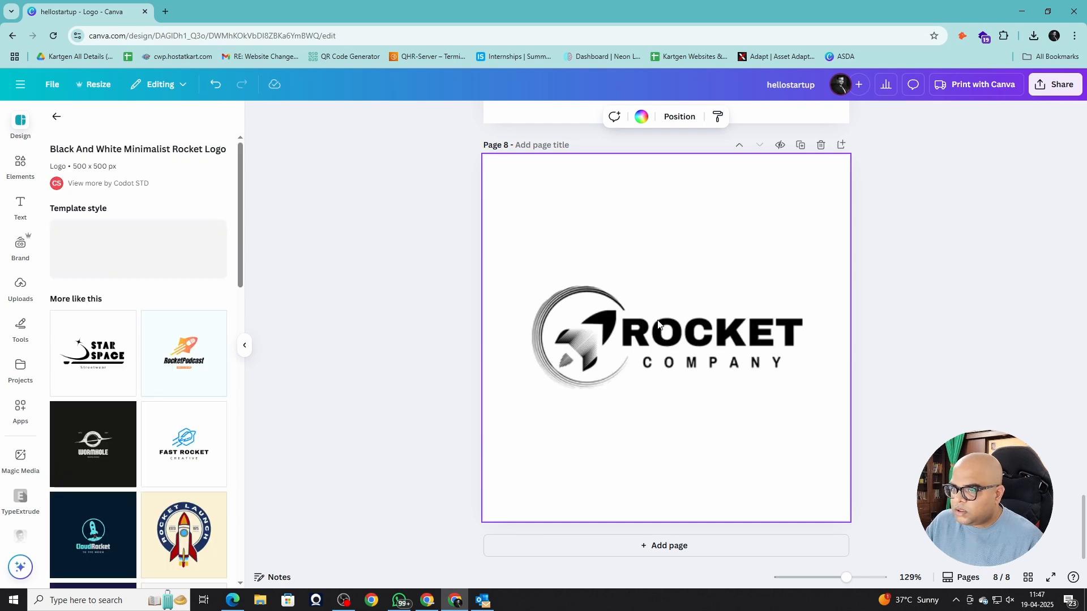
- Copy the ROCKET text from page eight onto page seven beside the rocket emblem
click(734, 328)
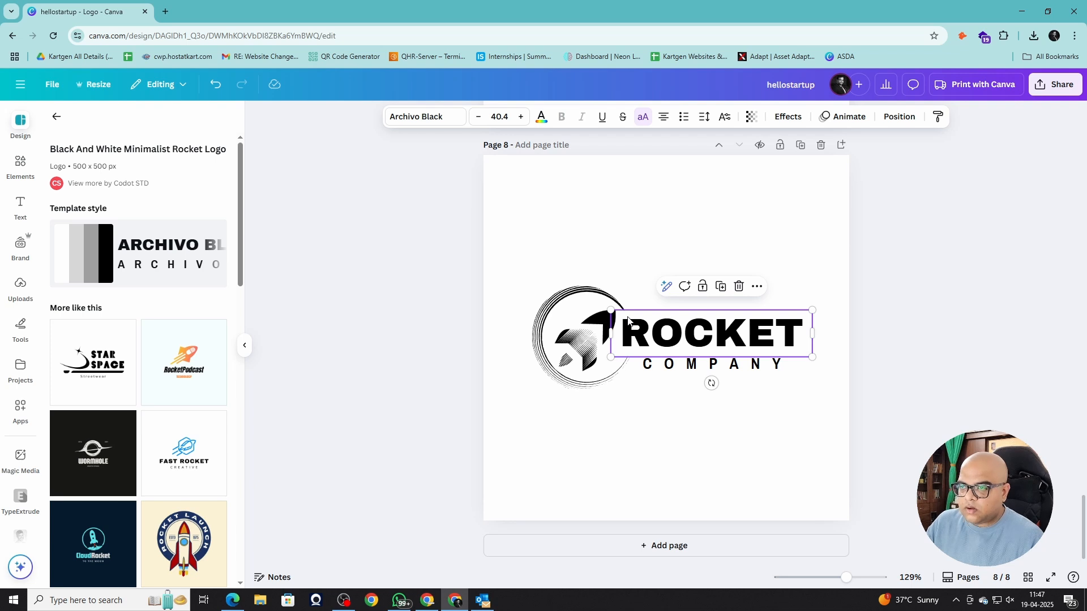
scroll(629, 321, up, 5)
click(686, 339)
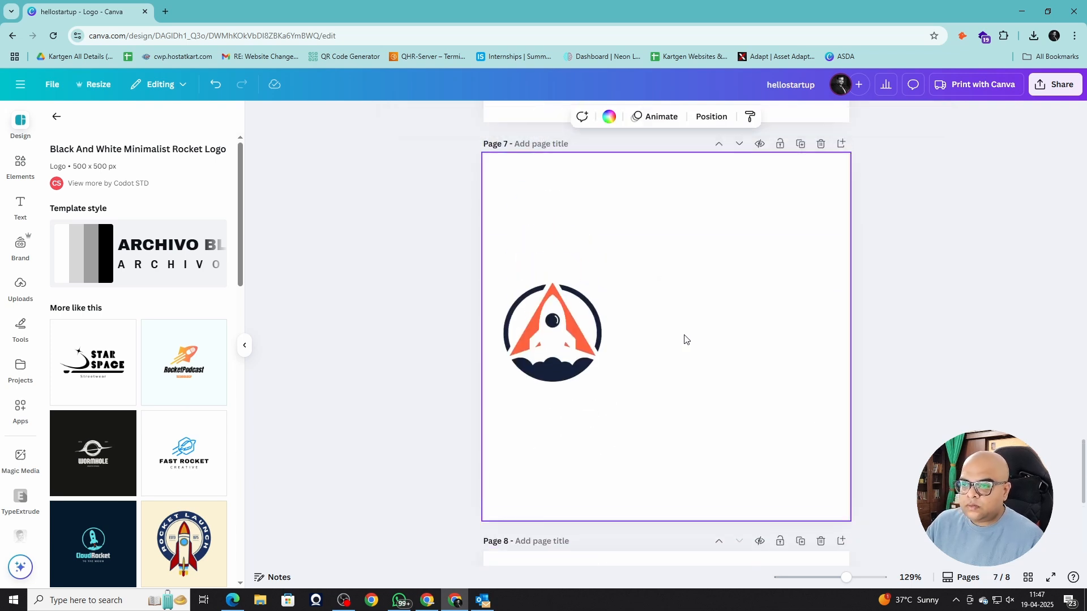
key(ctrl+v)
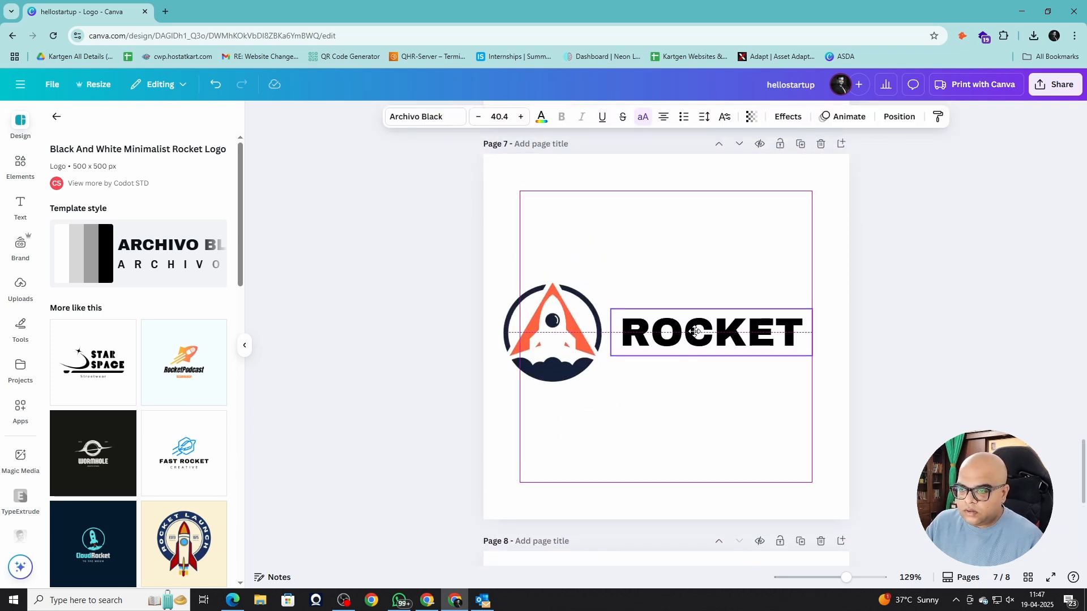
- Replace the copied ROCKET text with "hellostartup" and turn off its uppercase formatting
double_click(695, 334)
text(HE)
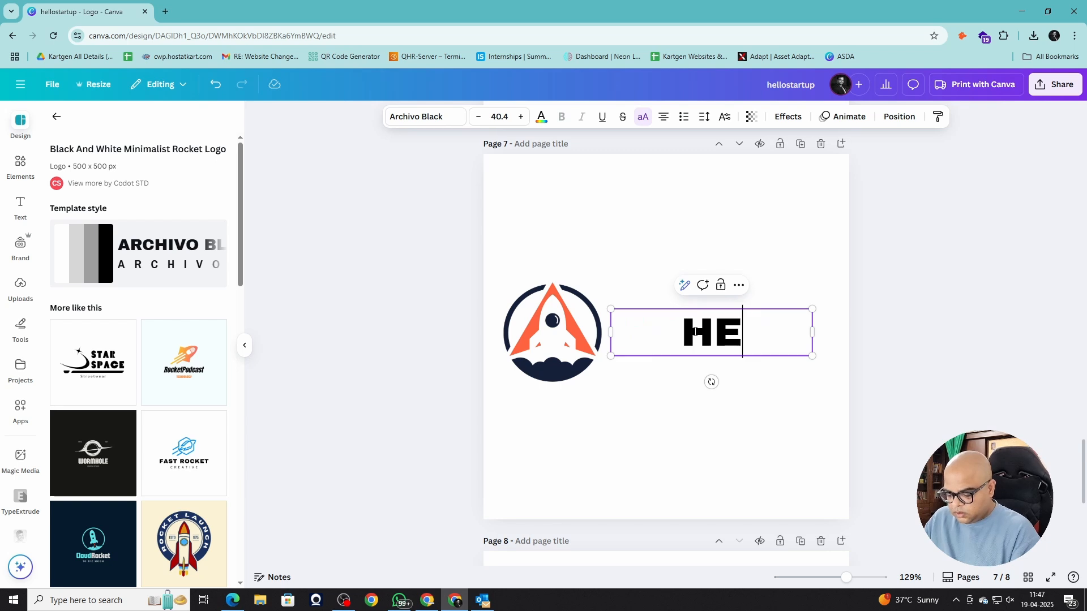
text(LLOSTARTUP)
key(ctrl+a)
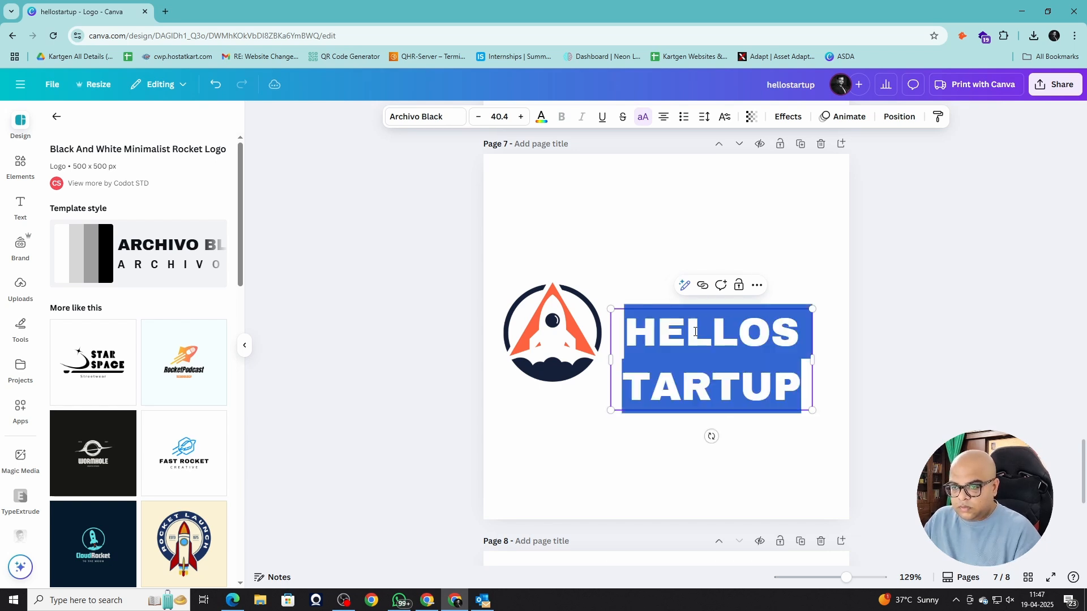
click(645, 119)
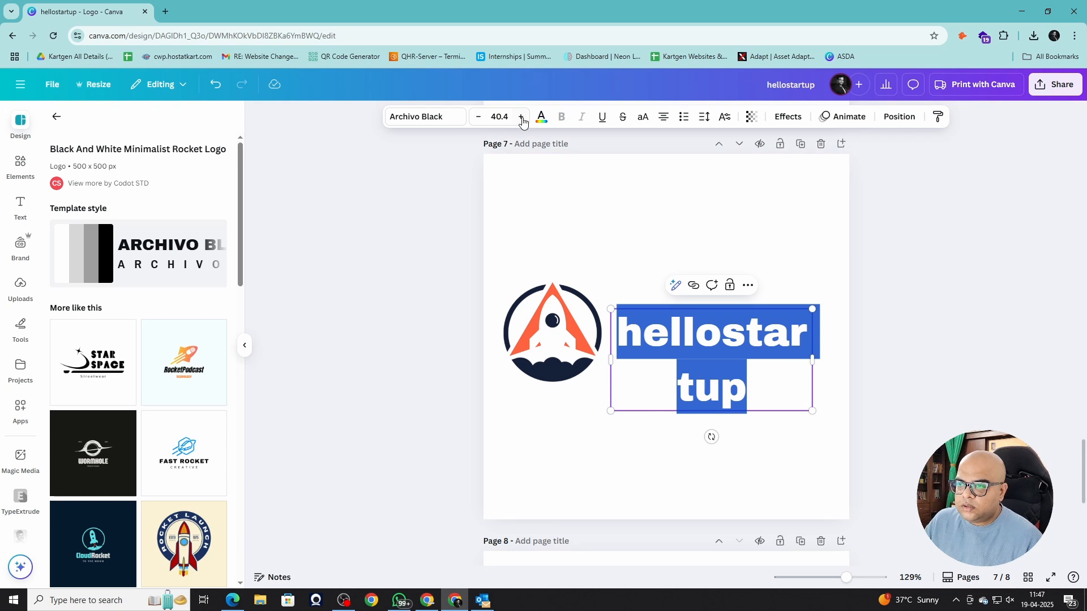
- Reduce the hellostartup text on page seven to font size 30.4 and nudge it slightly towards the emblem
click(478, 116)
click(478, 117)
click(478, 116)
click(477, 116)
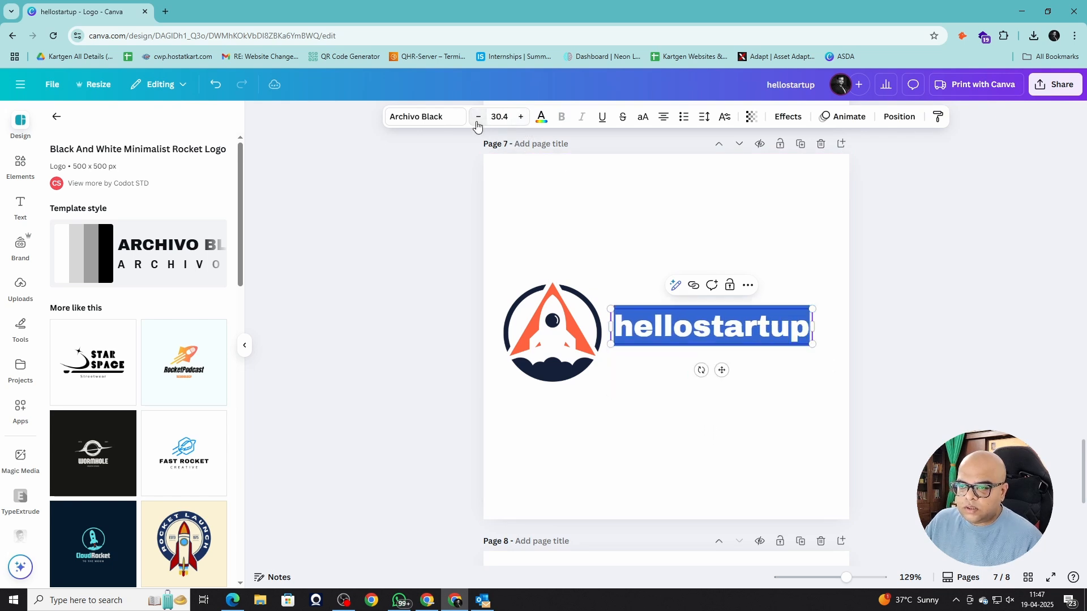
click(722, 436)
click(702, 327)
drag(699, 320, 694, 321)
- Shrink the rocket emblem on page seven and bring the emblem and hellostartup text closer together
click(537, 311)
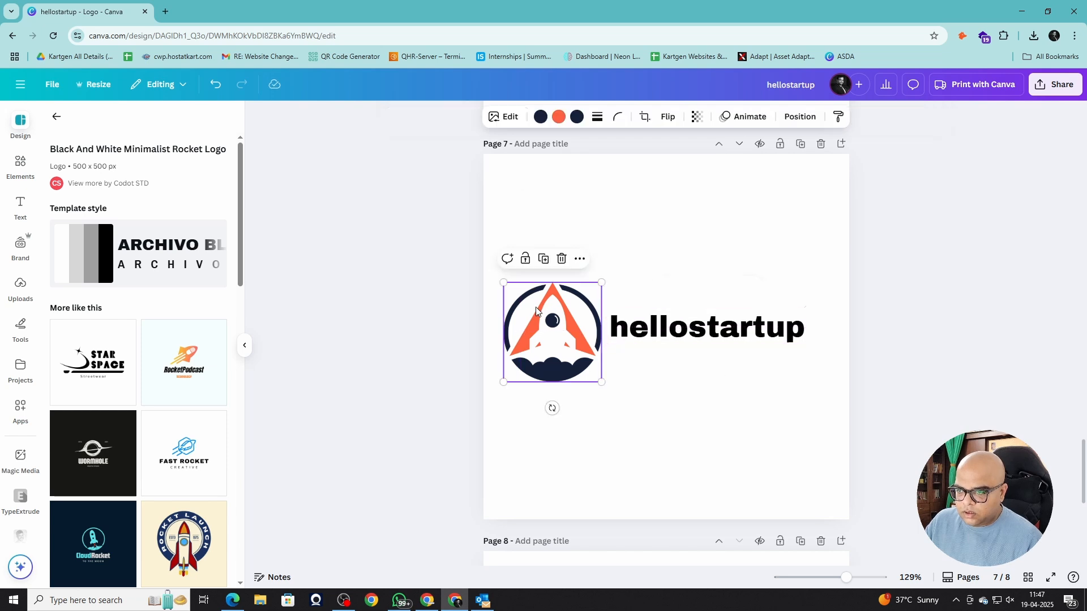
drag(600, 285, 570, 311)
drag(538, 346, 551, 332)
drag(645, 322, 621, 316)
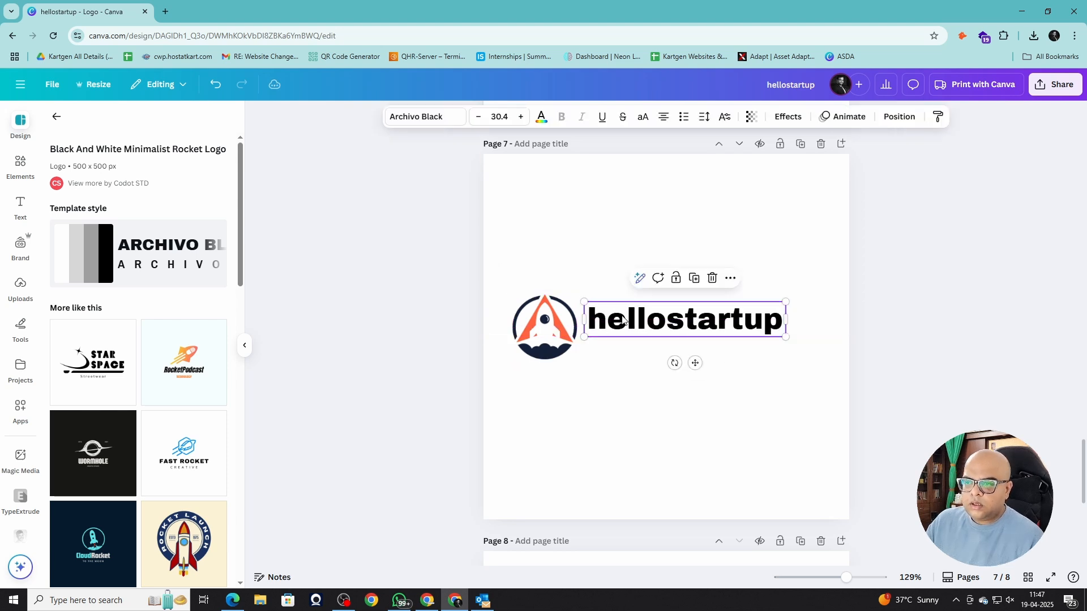
click(654, 384)
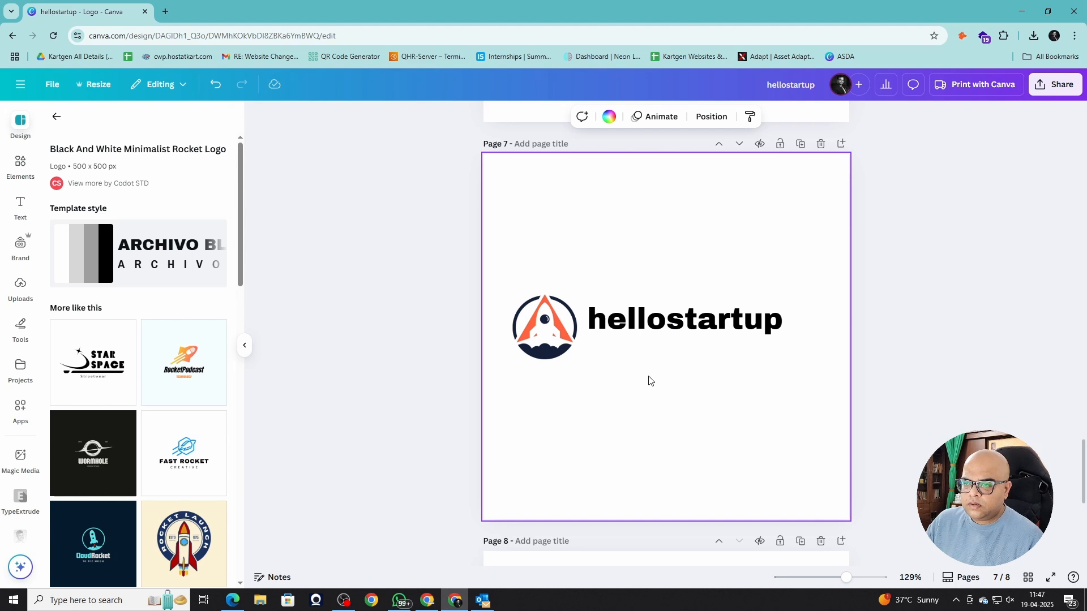
- Check the font used for the shodwe text in the photography logo on page two
scroll(649, 379, up, 20)
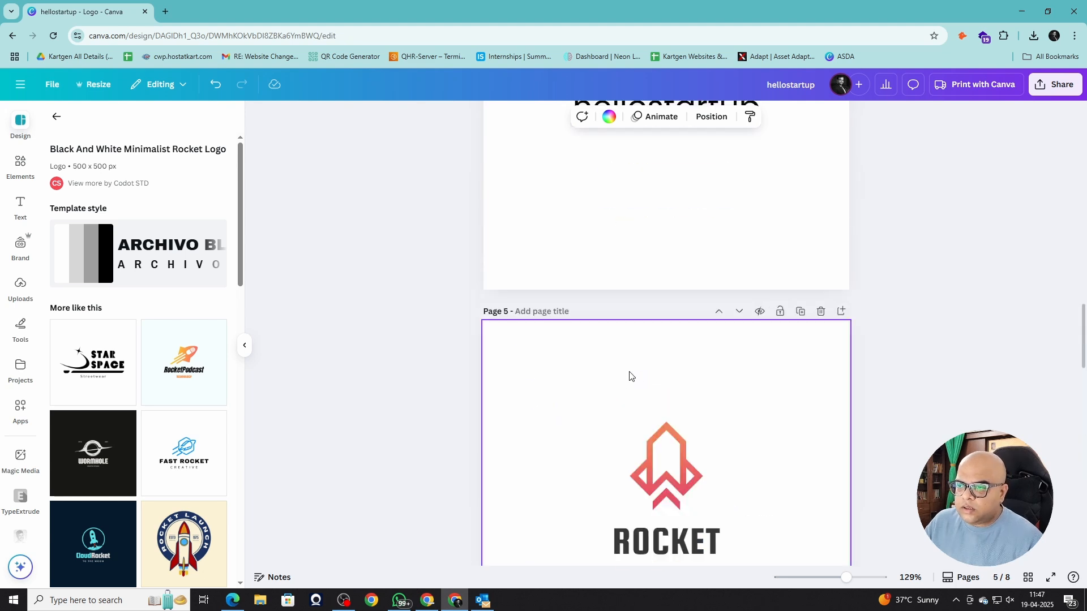
scroll(628, 371, up, 8)
scroll(626, 376, down, 4)
click(672, 218)
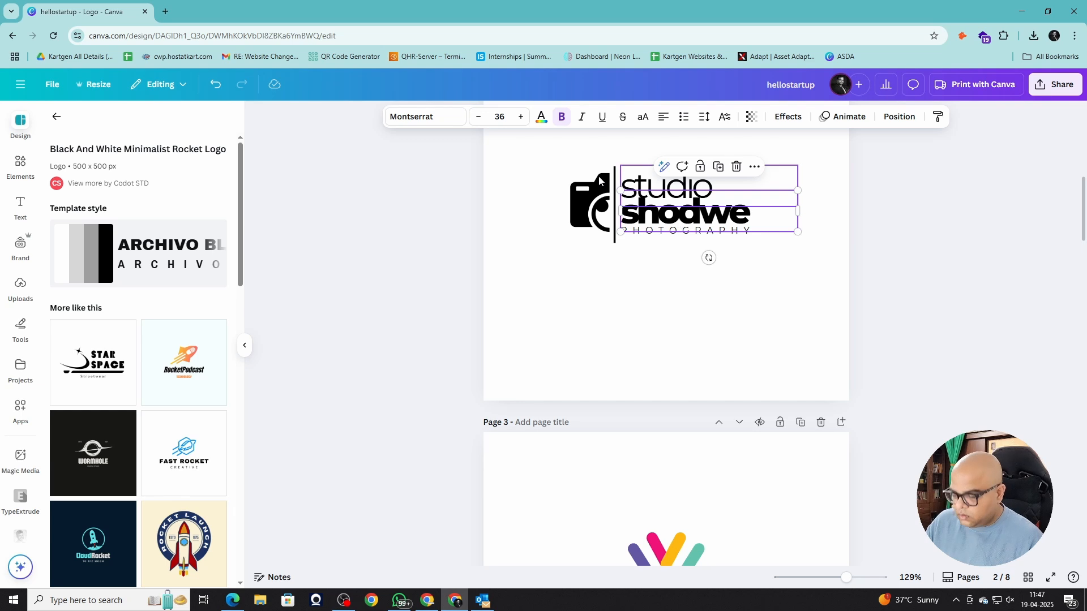
scroll(660, 334, down, 20)
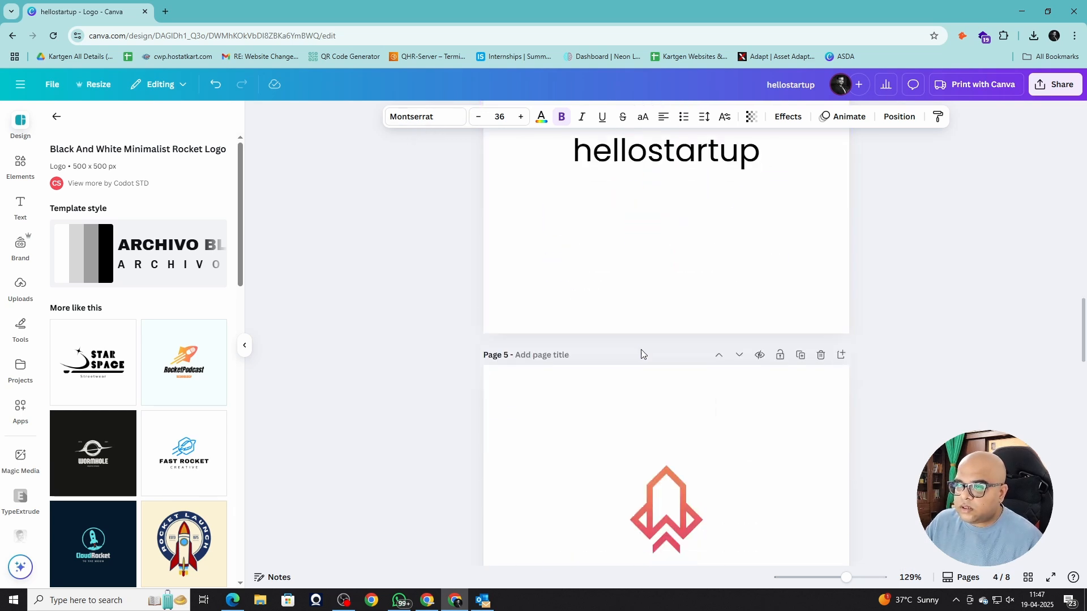
scroll(638, 349, down, 6)
scroll(637, 351, up, 2)
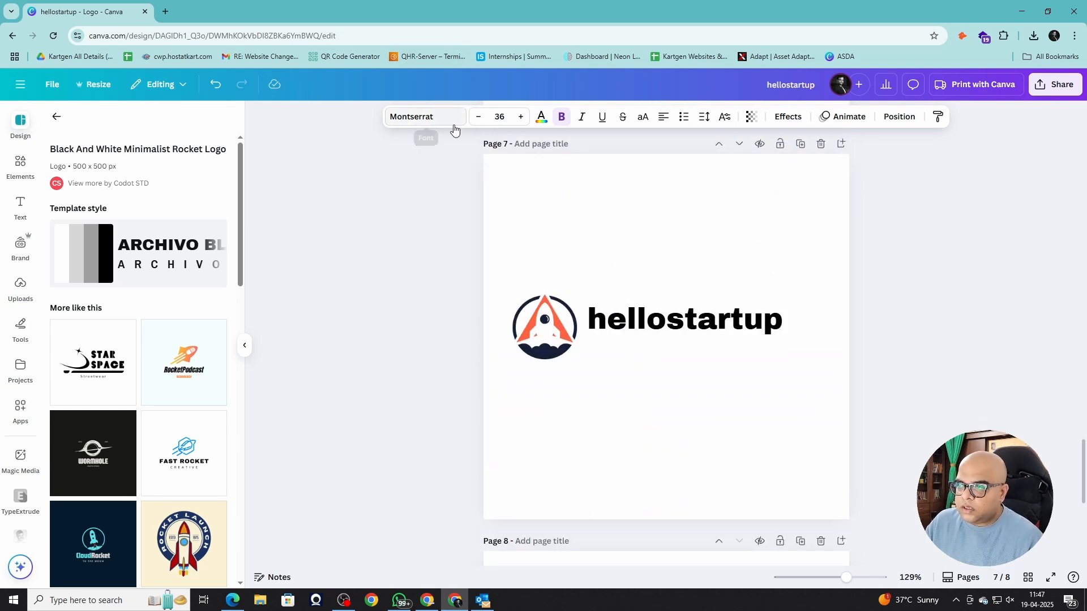
- Search the fonts for "mont" and set the hellostartup text on page seven to bold Montserrat at size 36
click(677, 319)
click(434, 117)
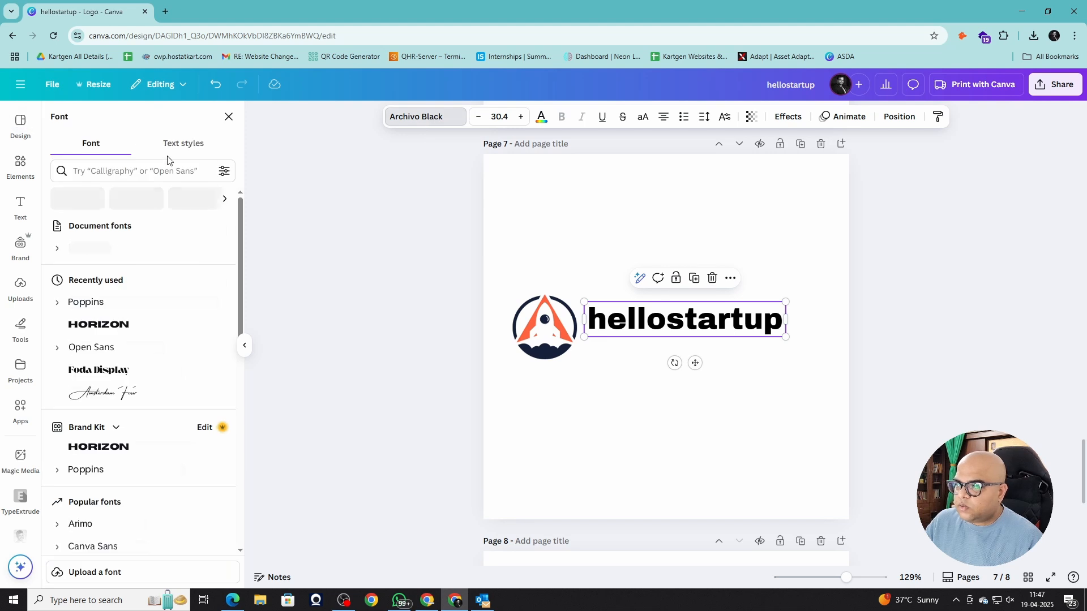
click(128, 165)
text(mo)
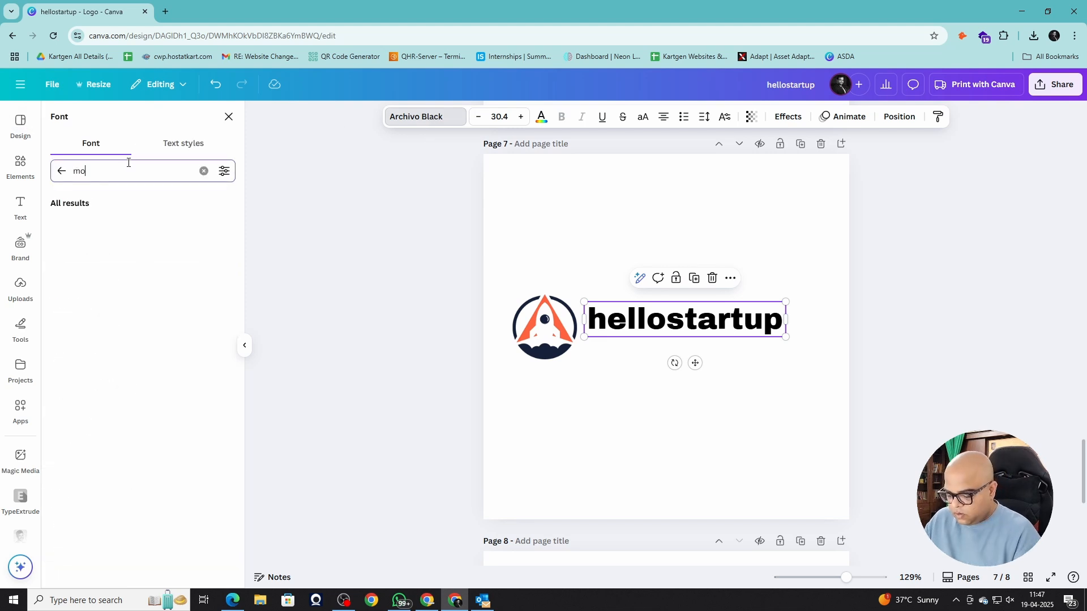
text(nte)
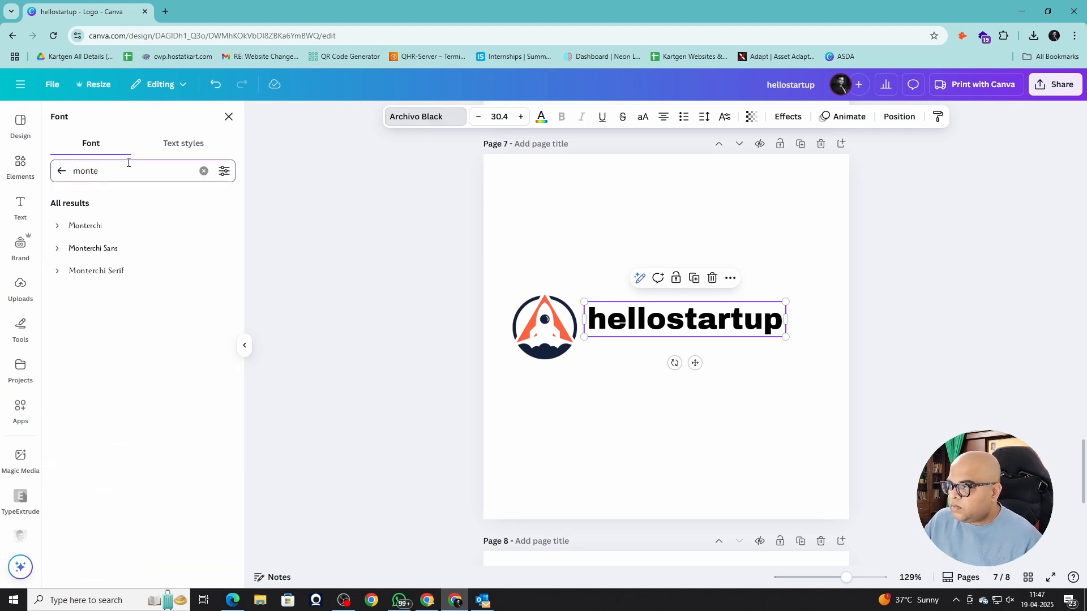
key(BackSpace)
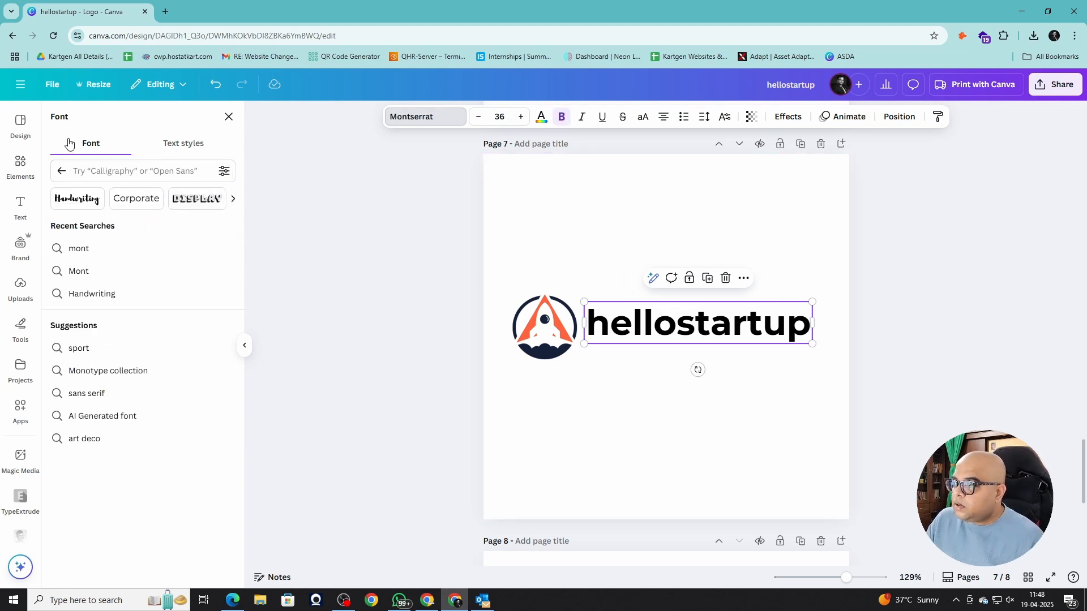
- Search the fonts for "foda", set the hellostartup text to Foda Display and align it vertically with the rocket emblem
click(194, 165)
text(foda)
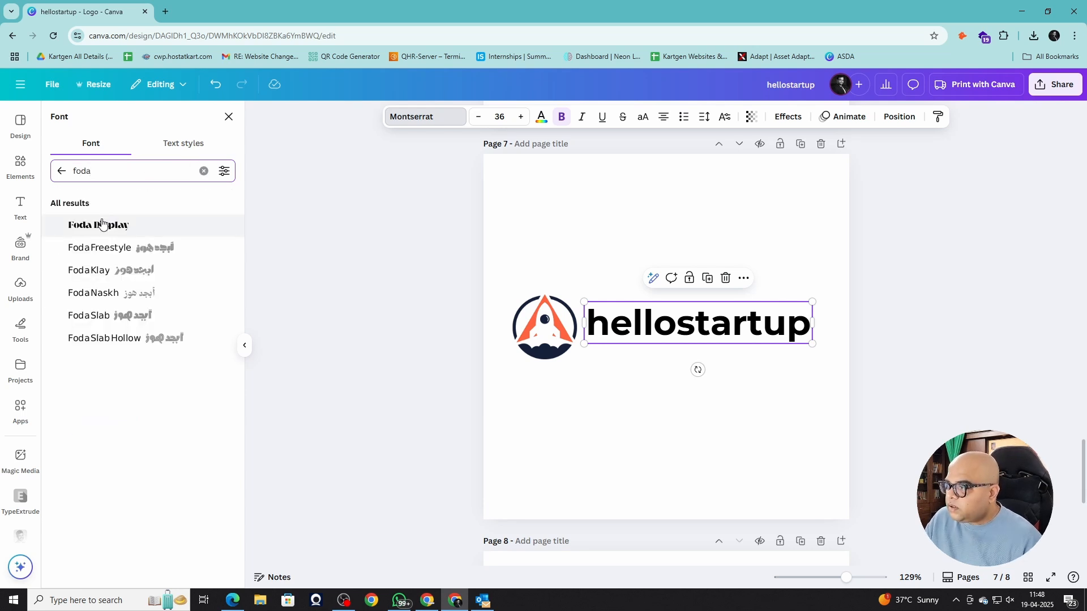
drag(813, 344, 825, 347)
click(631, 432)
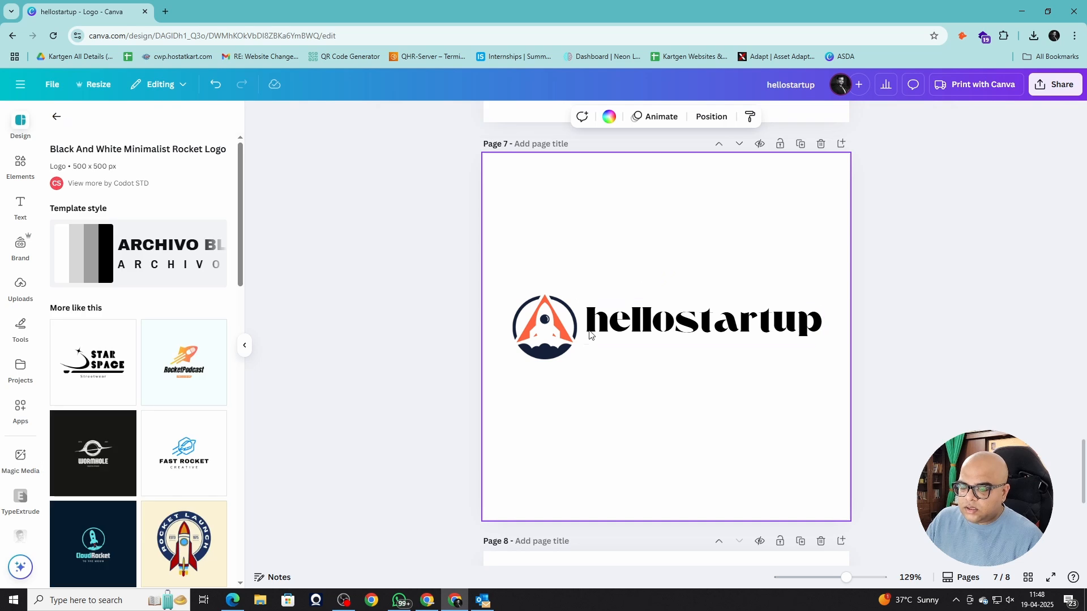
drag(662, 315, 666, 314)
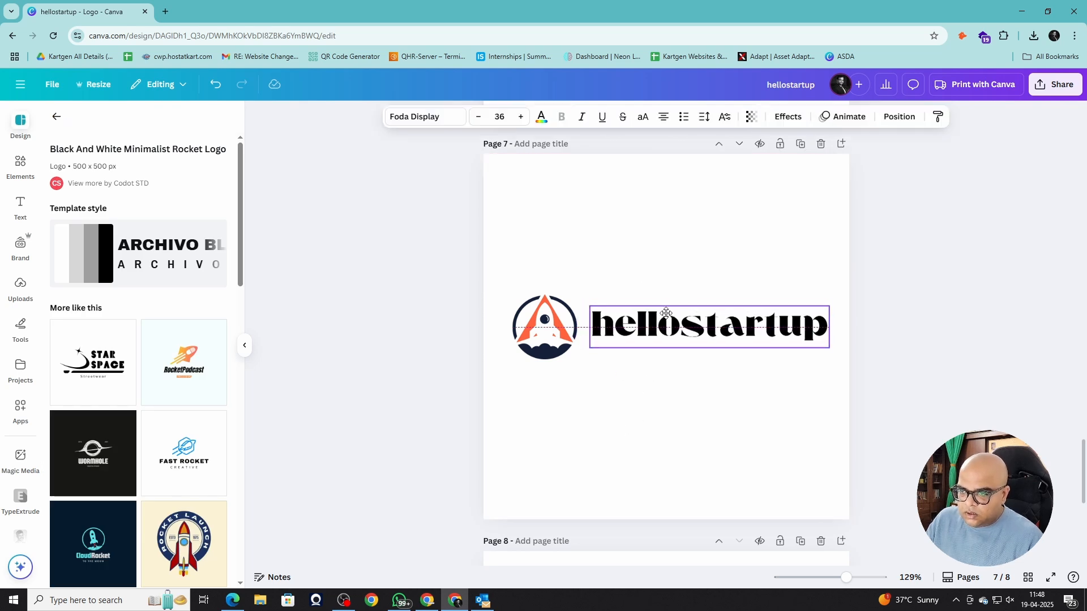
click(655, 444)
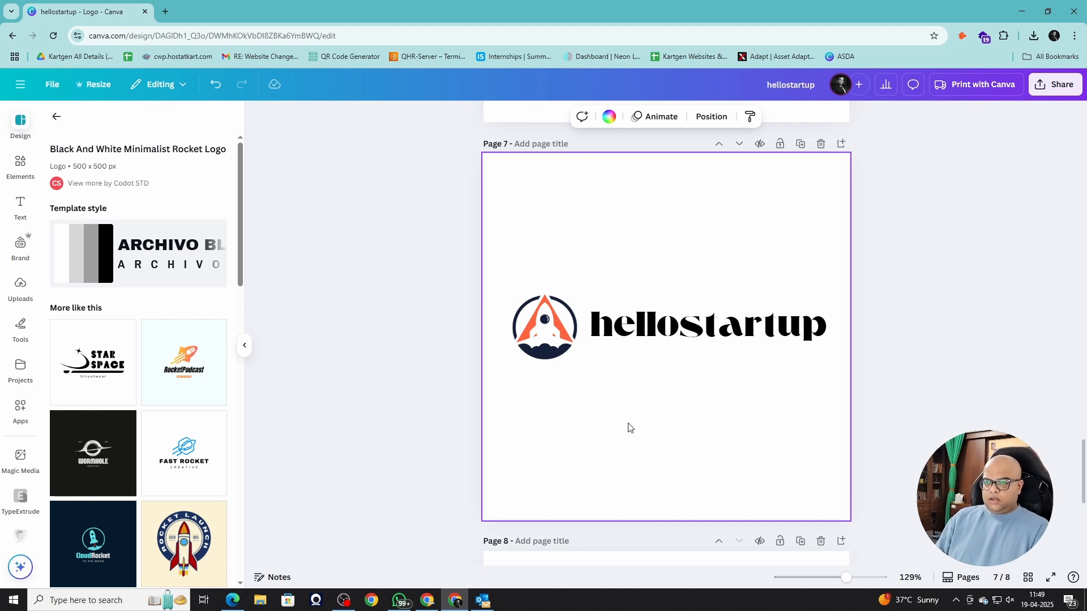
- Move the hellostartup text slightly upward and place the text cursor between "hello" and "startup"
drag(657, 339, 655, 324)
double_click(669, 322)
click(673, 319)
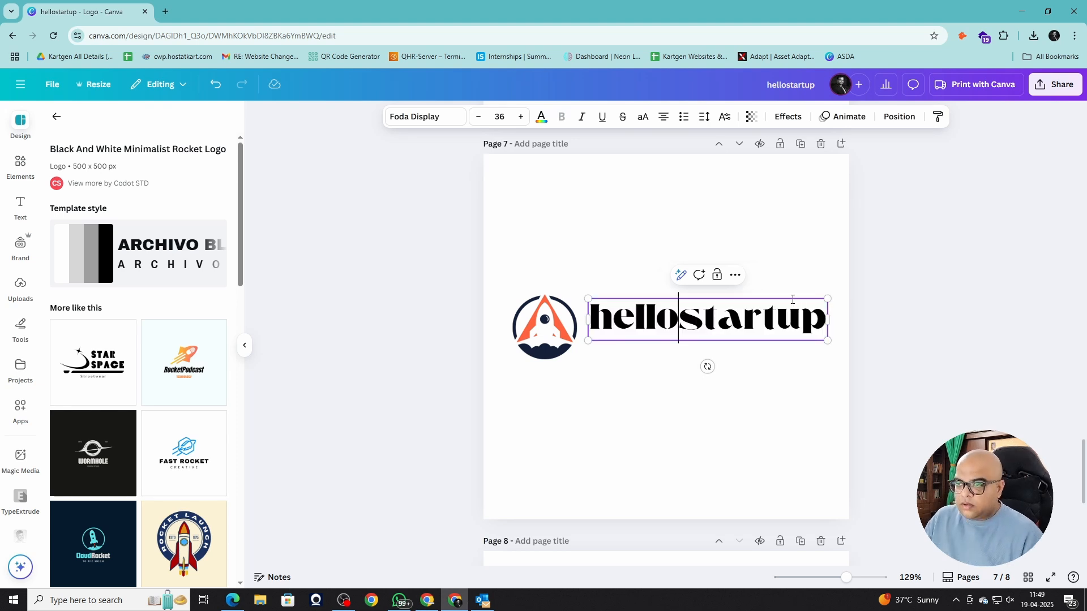
- Recolour both dark navy colours of the rocket emblem on page seven to #18375D
scroll(534, 343, up, 5)
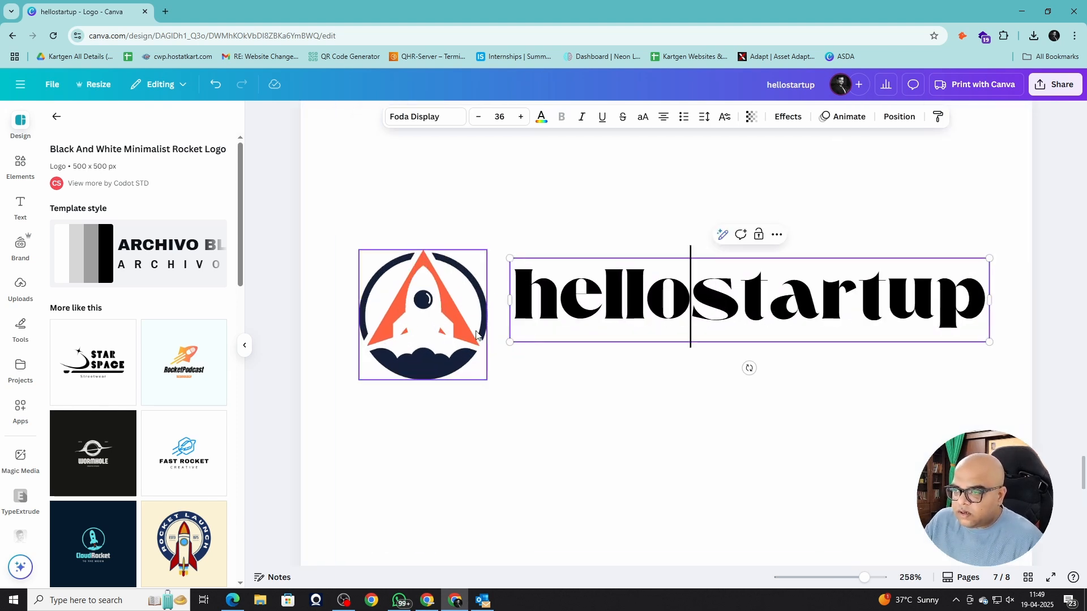
click(429, 351)
click(540, 117)
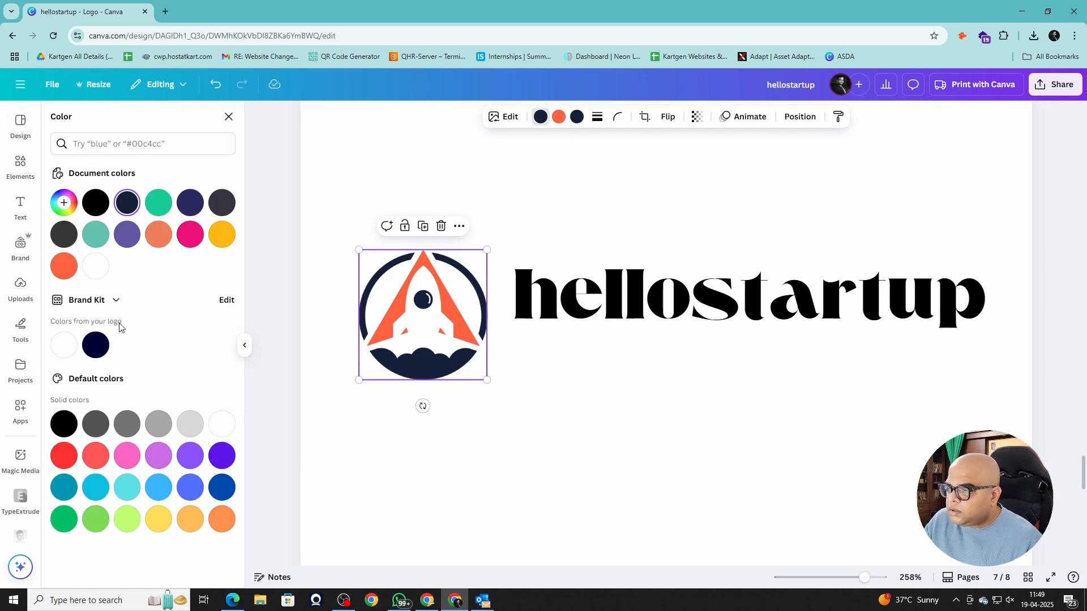
click(64, 203)
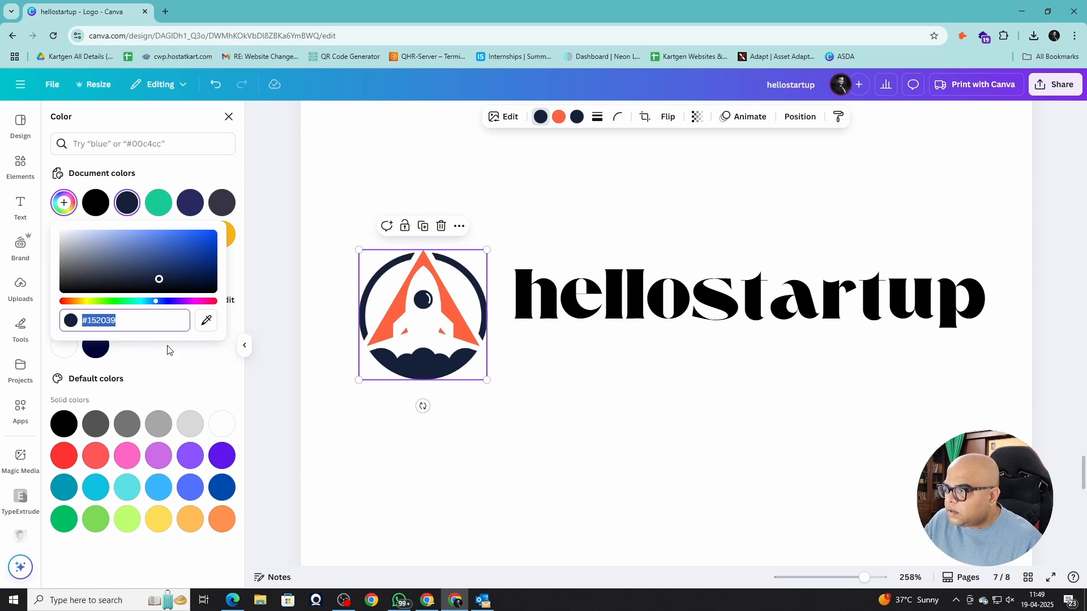
drag(159, 281, 315, 251)
click(127, 203)
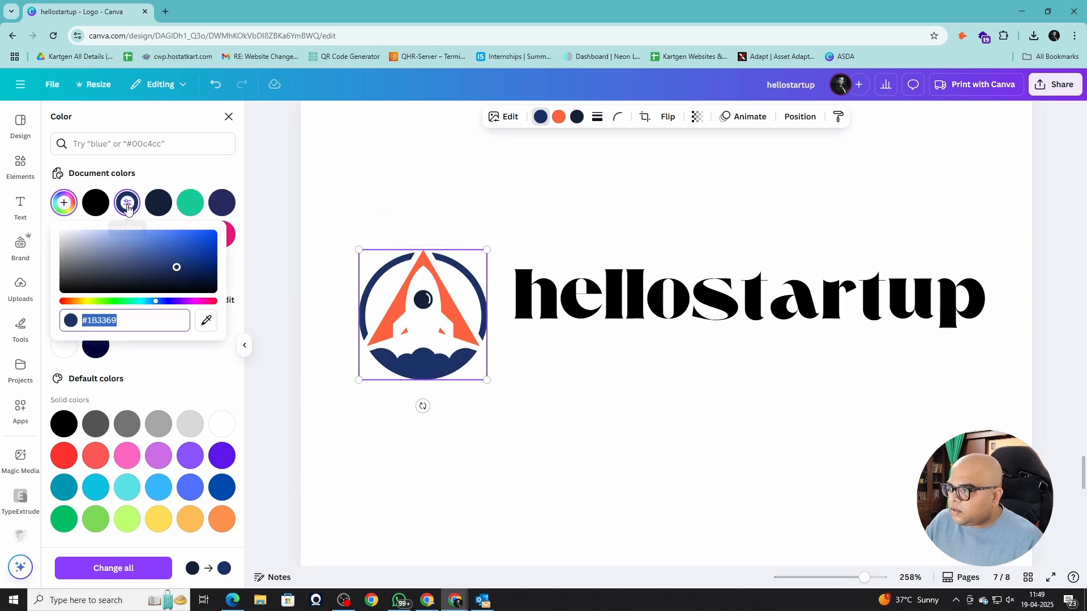
text(#18375D)
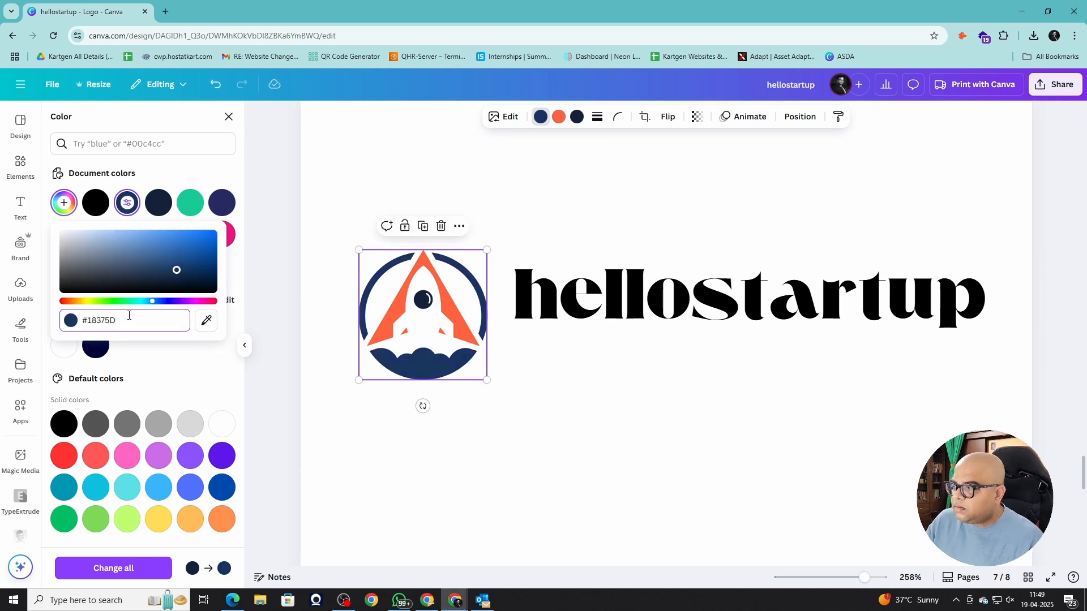
key(Return)
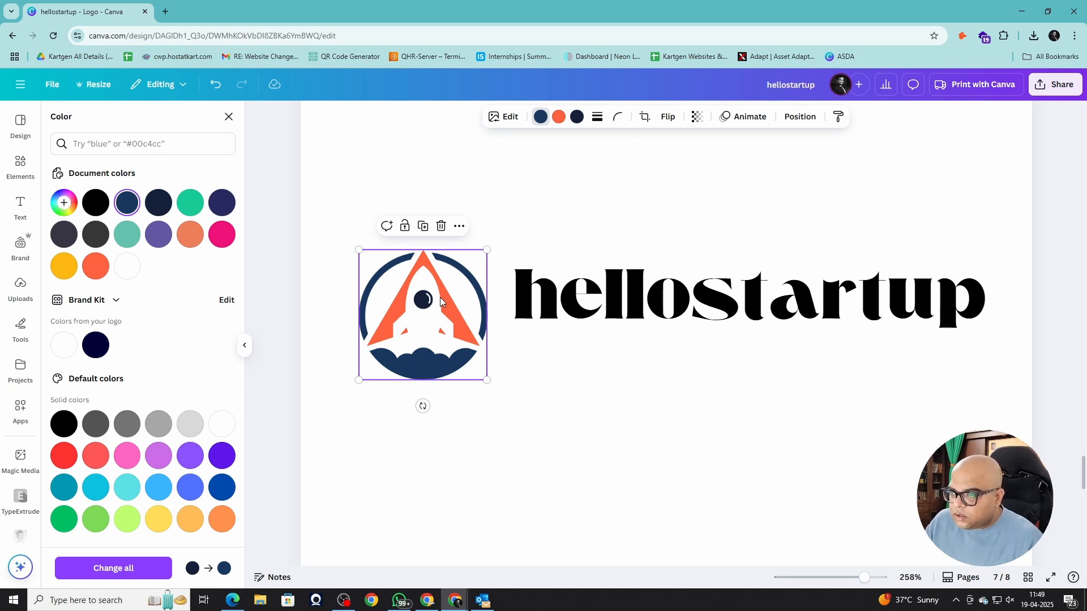
click(576, 117)
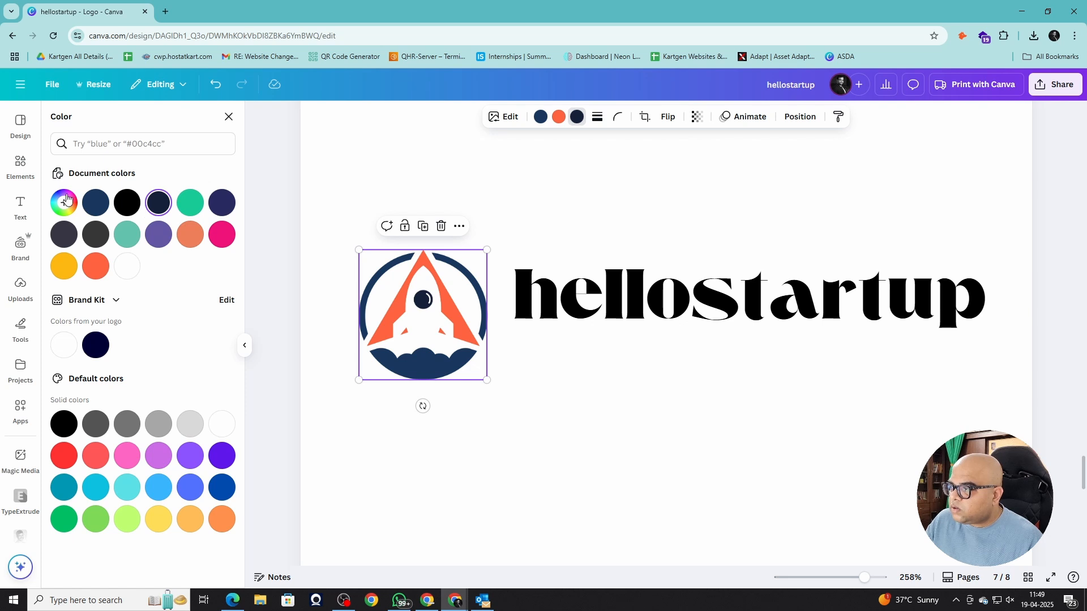
click(96, 204)
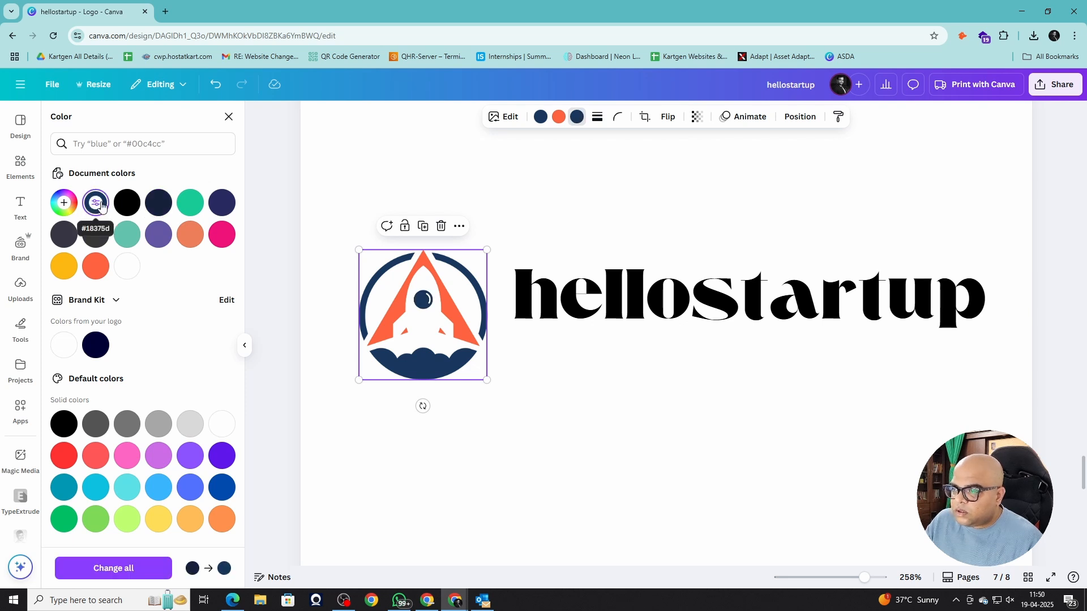
- Set the word "hello" in the hellostartup text to the emblem's orange
click(676, 294)
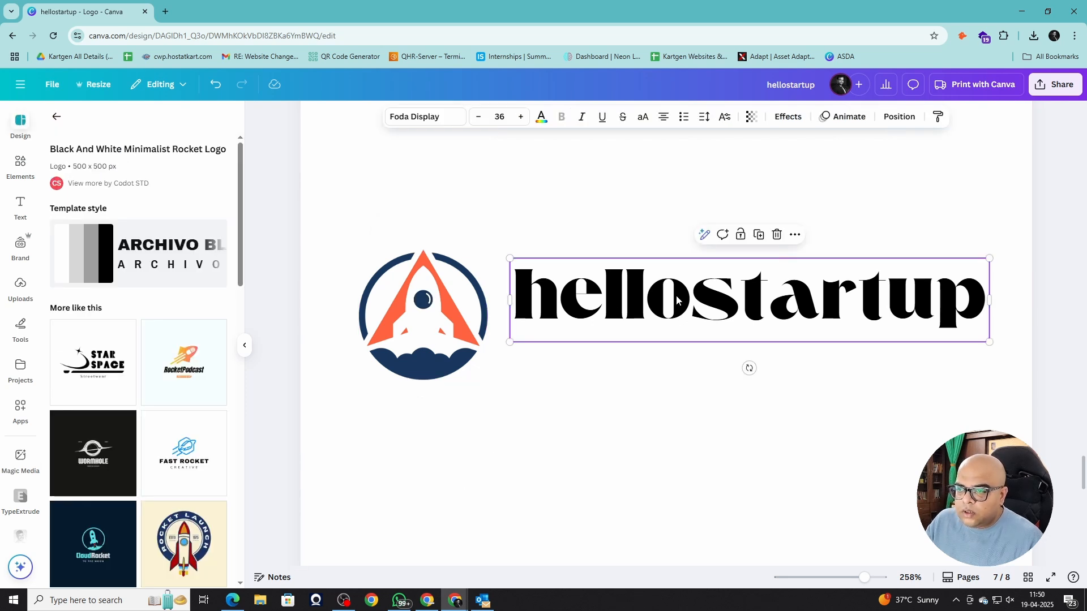
double_click(682, 295)
click(707, 309)
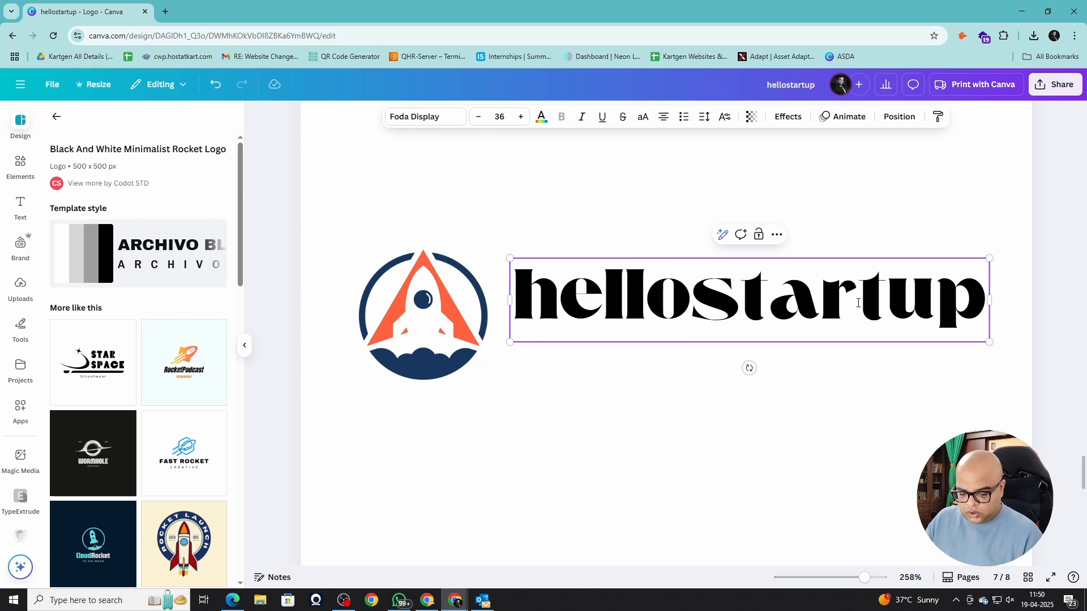
key(shift+Home)
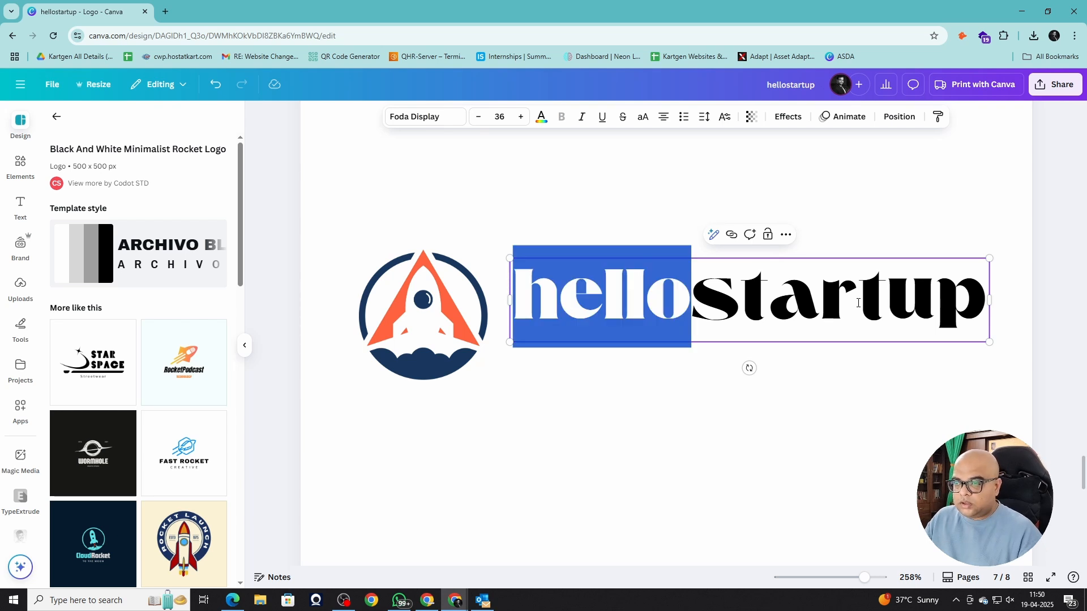
click(541, 116)
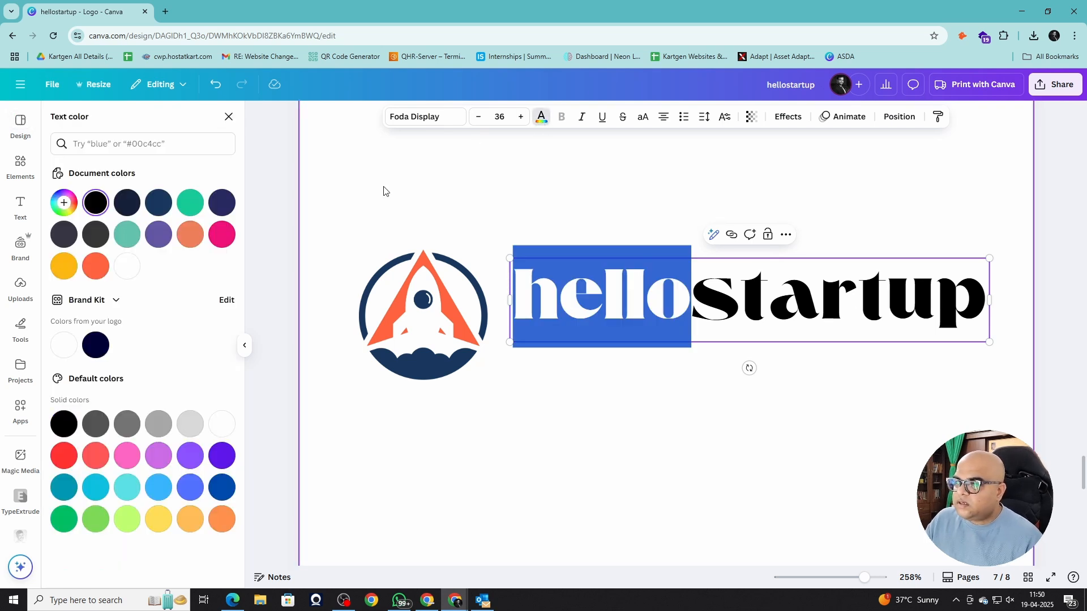
click(94, 269)
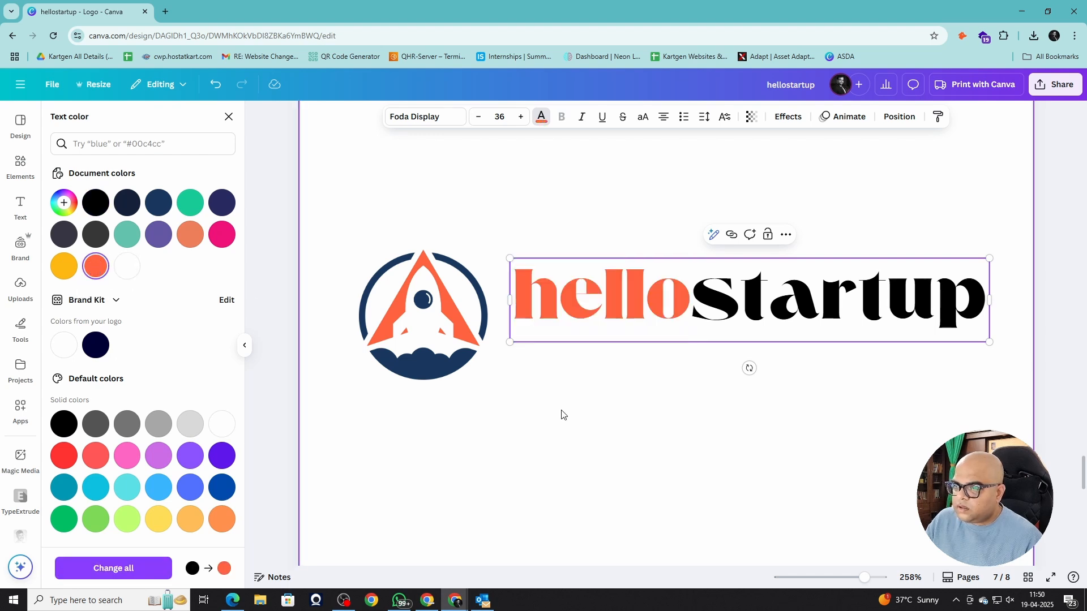
click(562, 415)
- Set the word "startup" in the hellostartup text to the emblem's navy #18375D
click(708, 304)
double_click(705, 300)
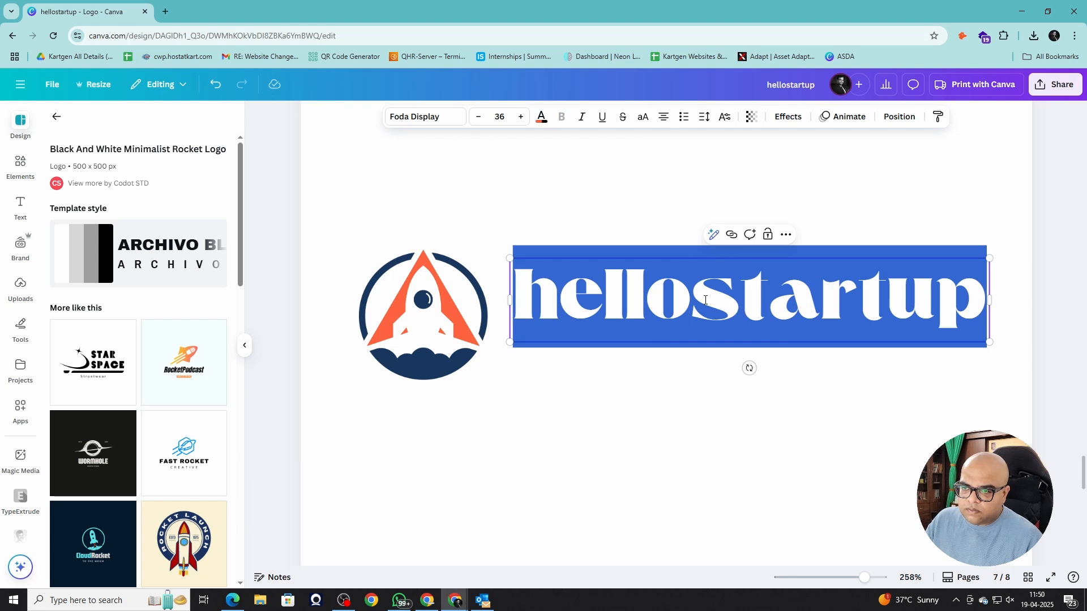
click(693, 300)
key(shift+End)
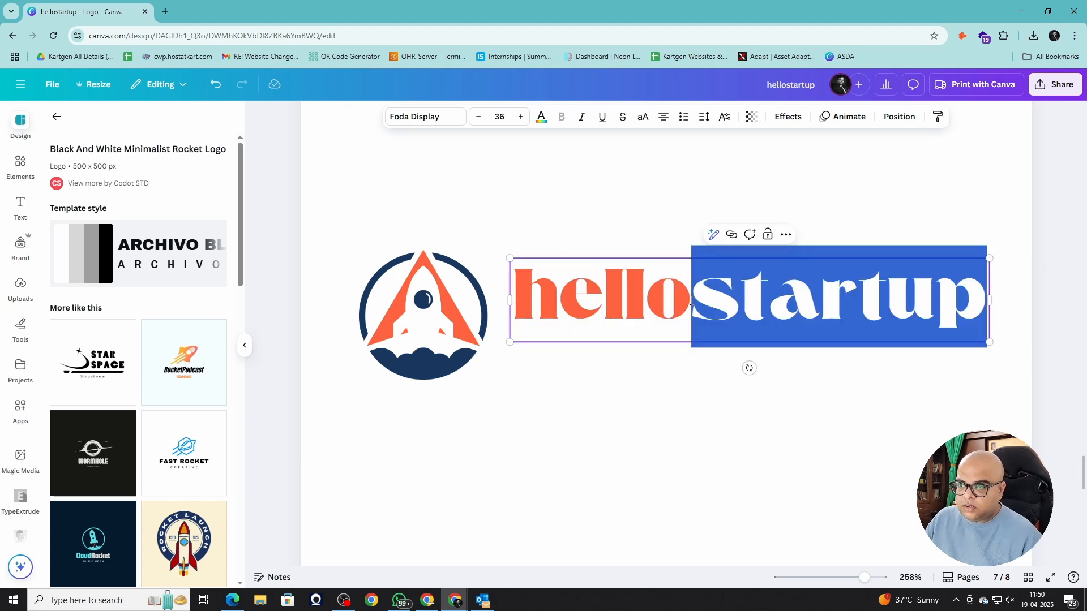
click(538, 119)
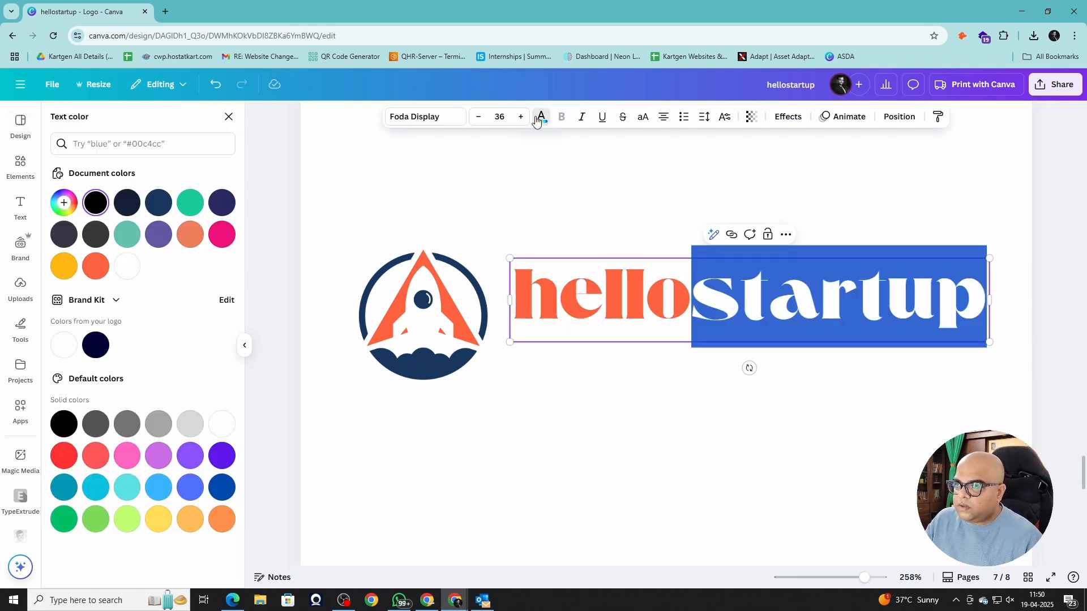
click(159, 203)
click(640, 384)
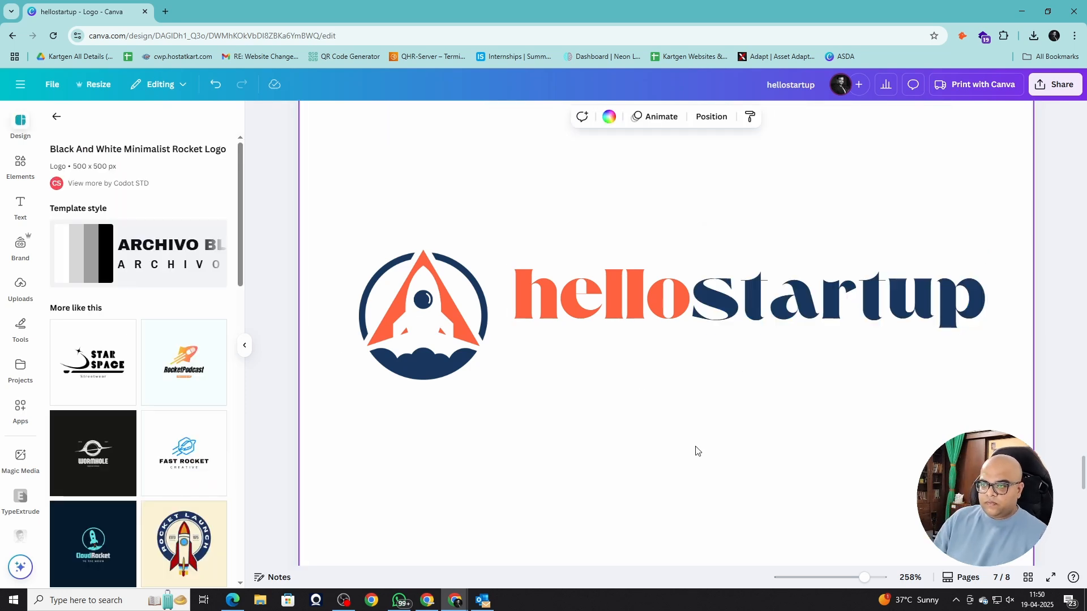
- Centre the hellostartup text vertically with the rocket emblem and recolour the word "hello" to navy #18375D
scroll(699, 426, down, 2)
drag(722, 355, 722, 327)
click(665, 342)
key(Right)
key(shift+Home)
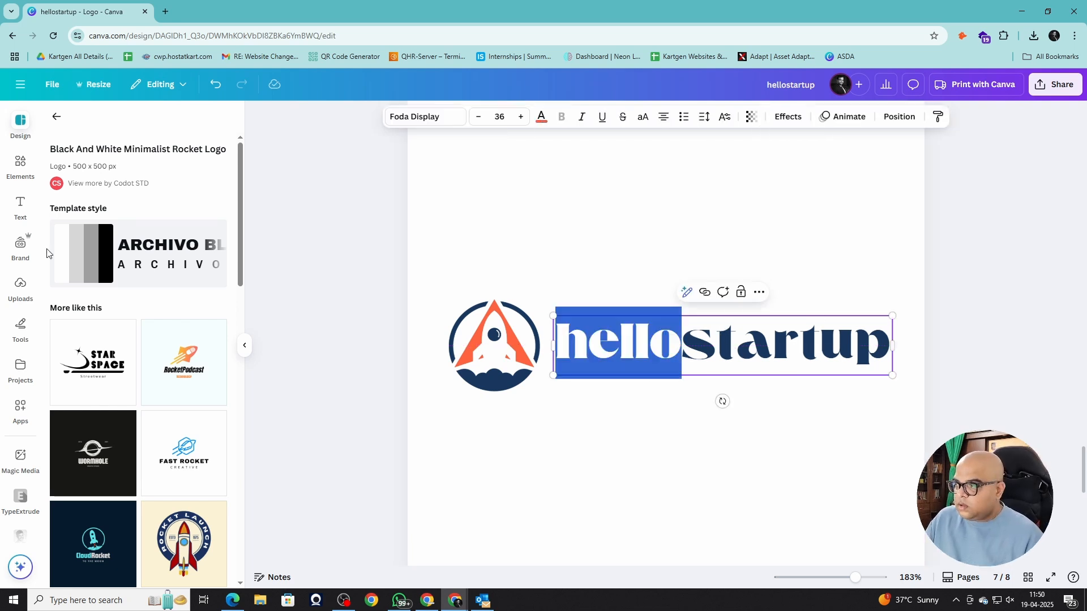
click(541, 117)
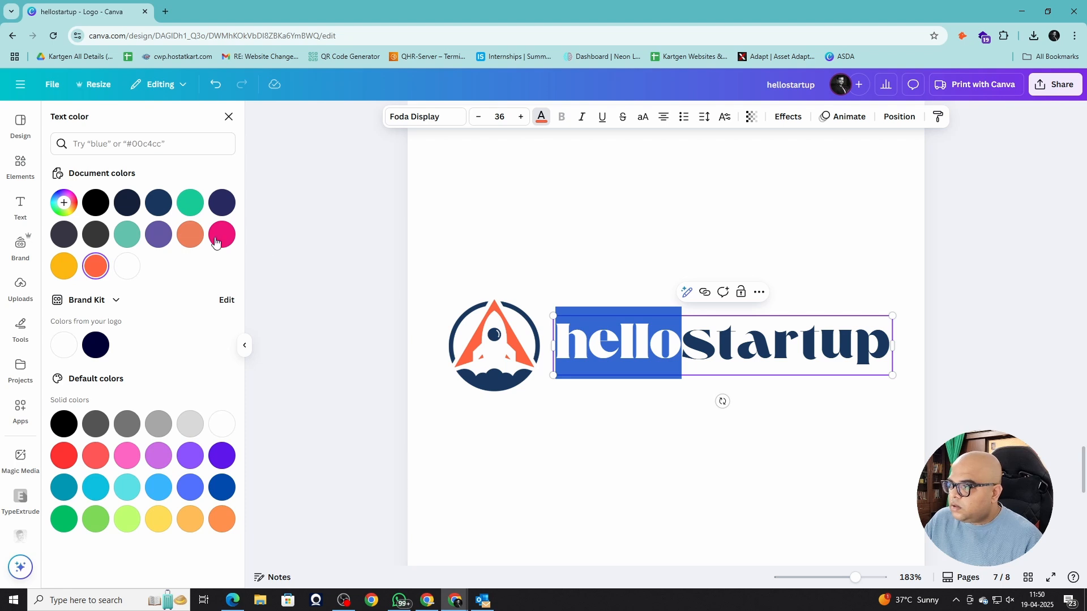
click(154, 205)
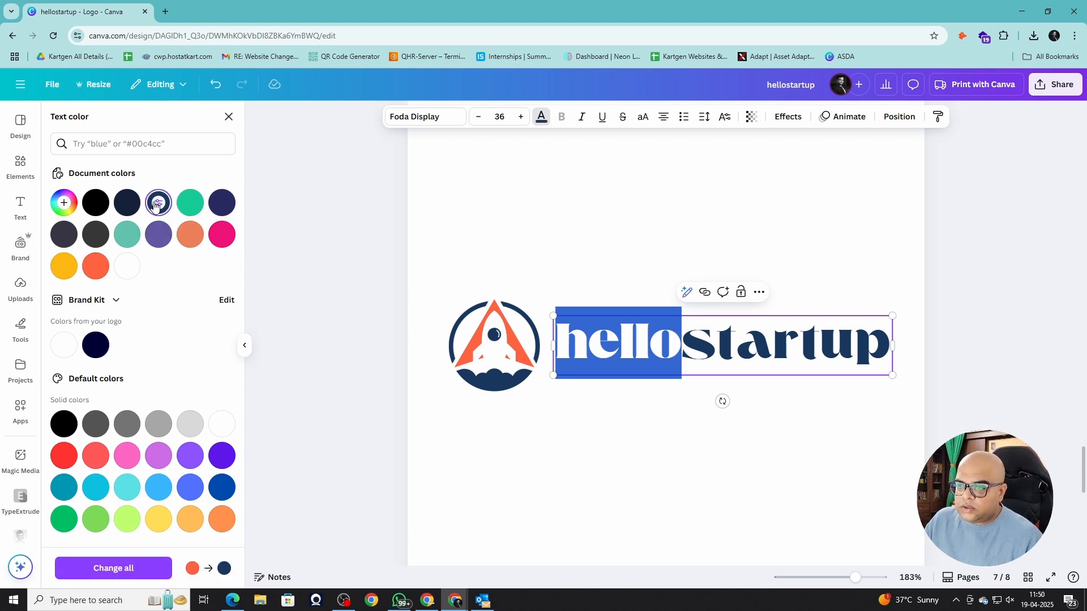
- Recolour the word "startup" in the hellostartup text to the emblem's orange
click(685, 345)
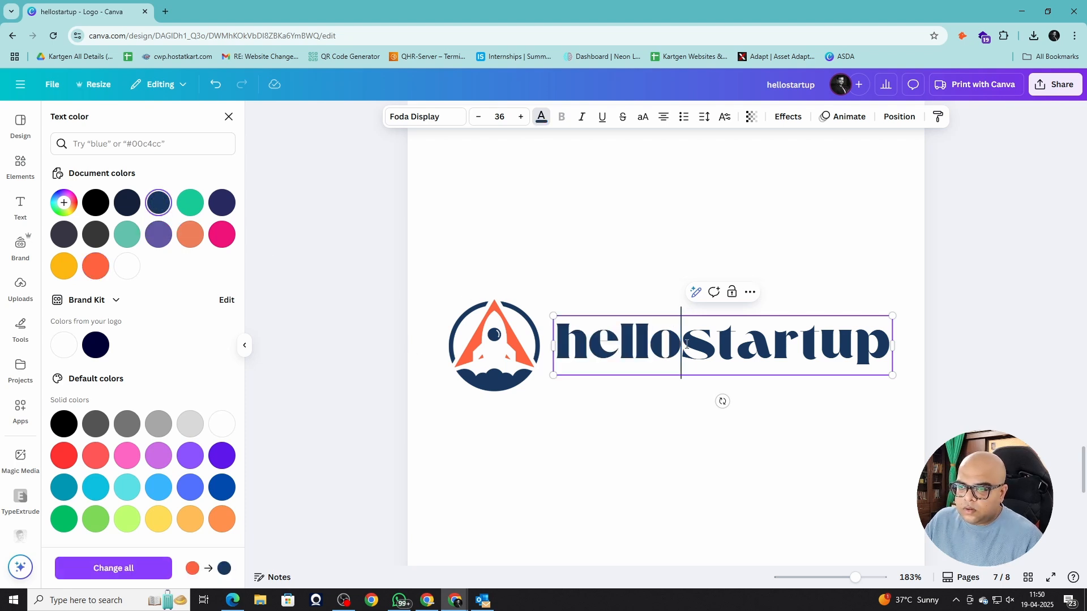
shift+click(891, 342)
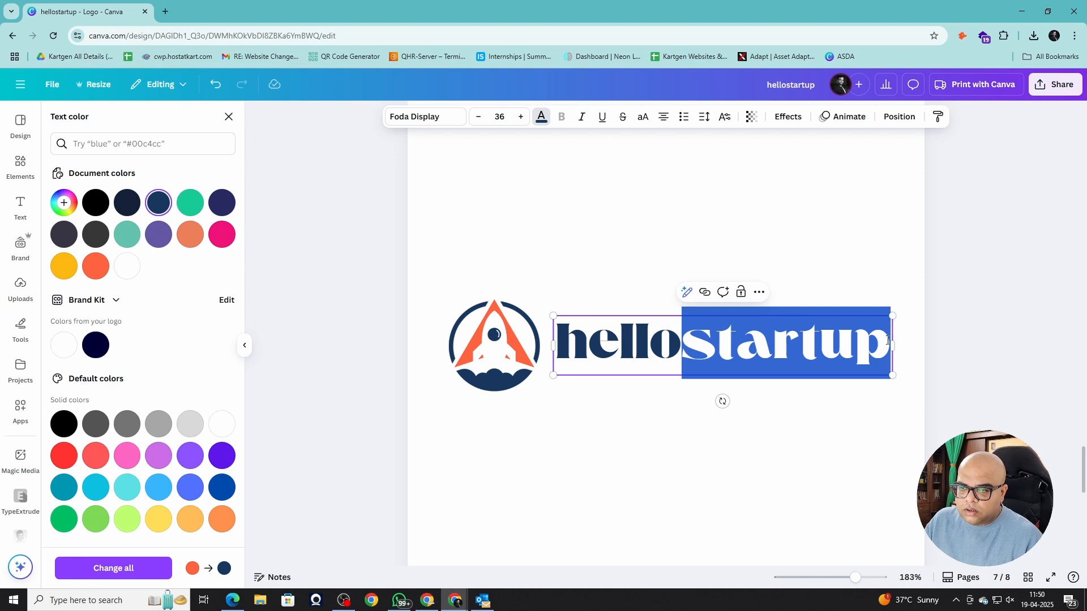
click(96, 265)
click(617, 436)
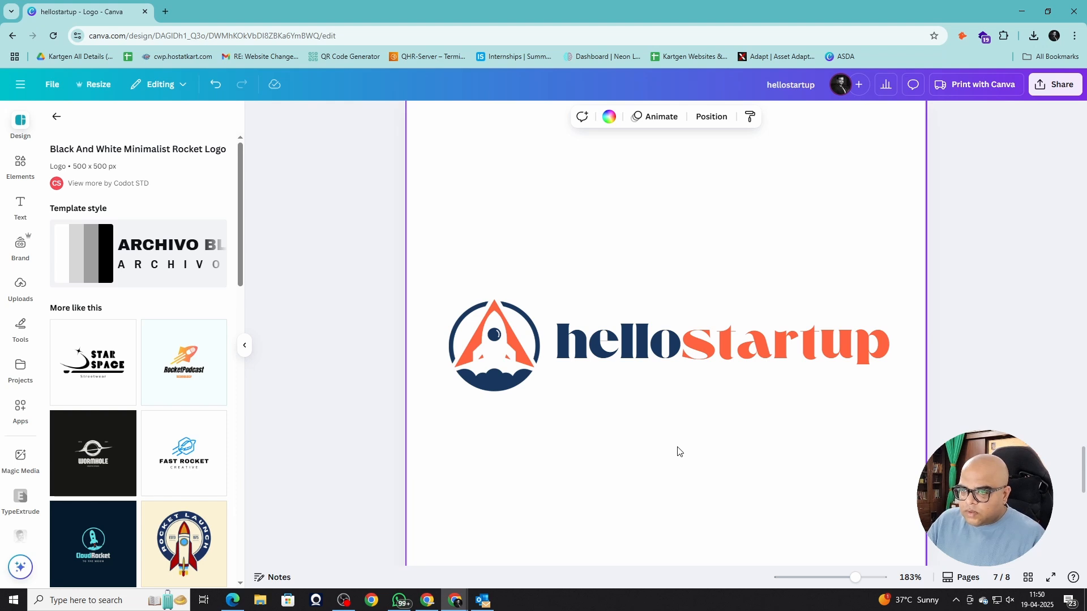
- Search the elements for "line" and add the plain solid line to page seven
scroll(679, 449, down, 1)
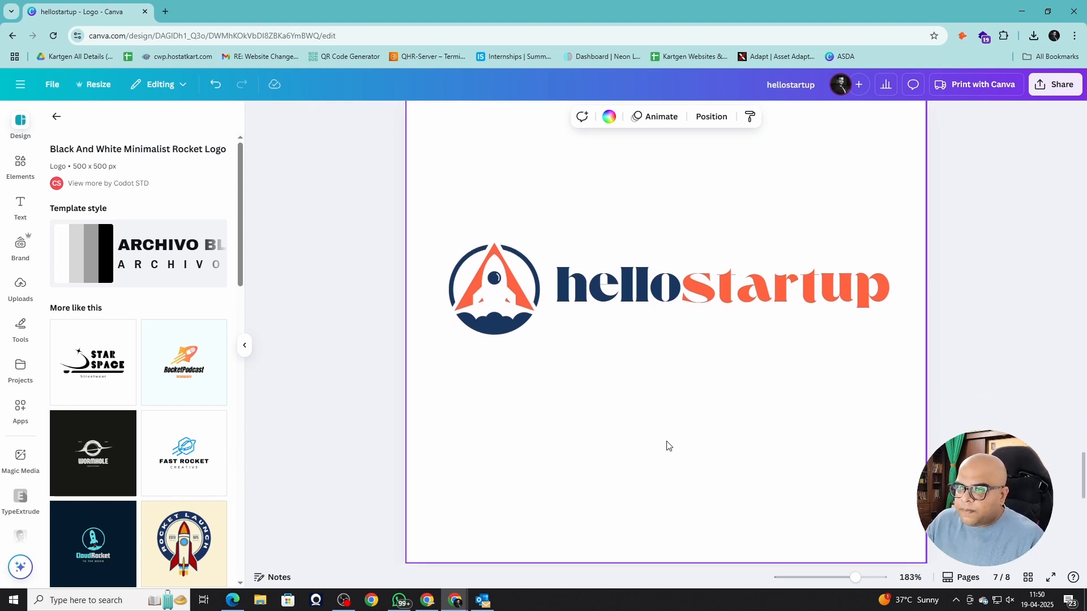
click(56, 117)
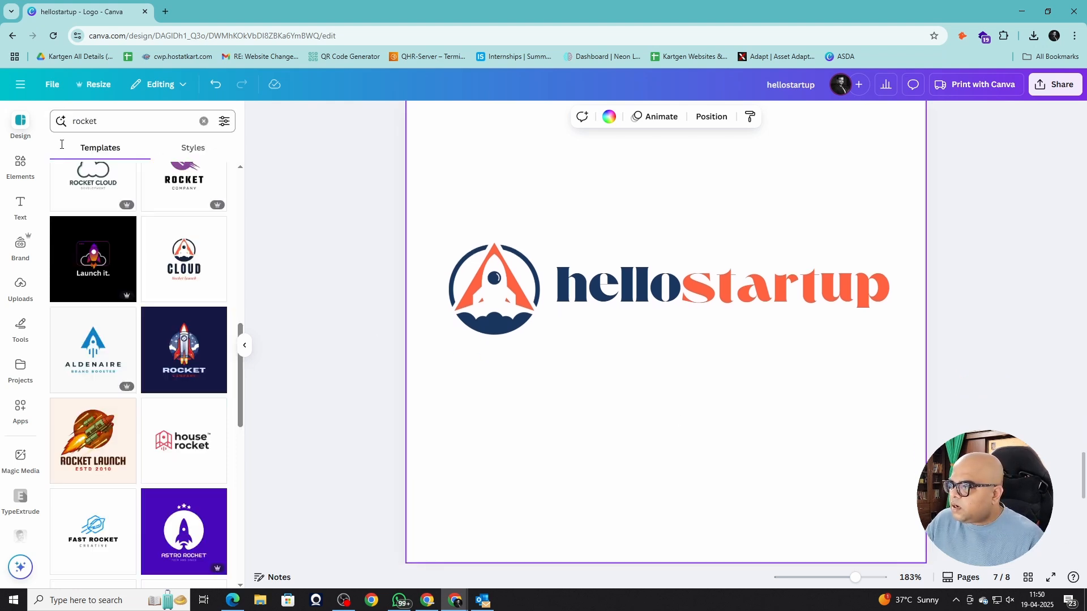
click(31, 163)
click(122, 121)
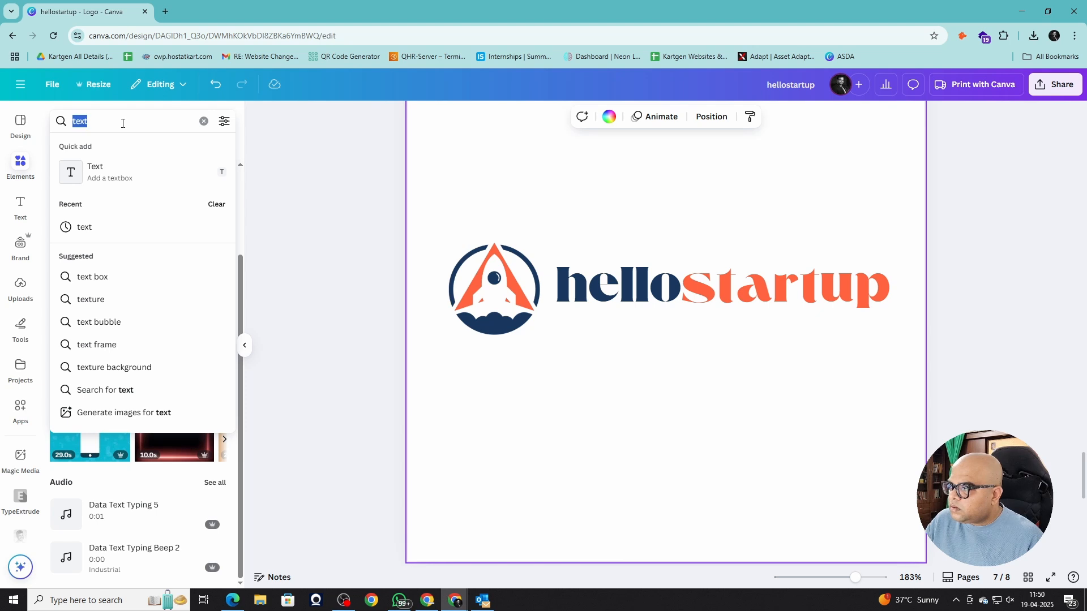
text(line)
key(Return)
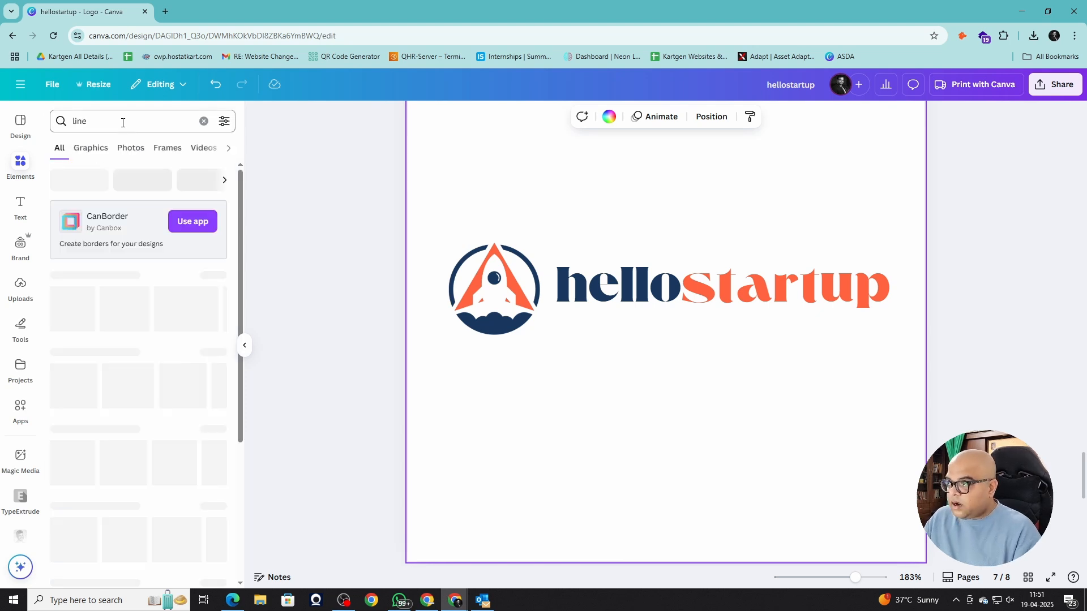
click(66, 302)
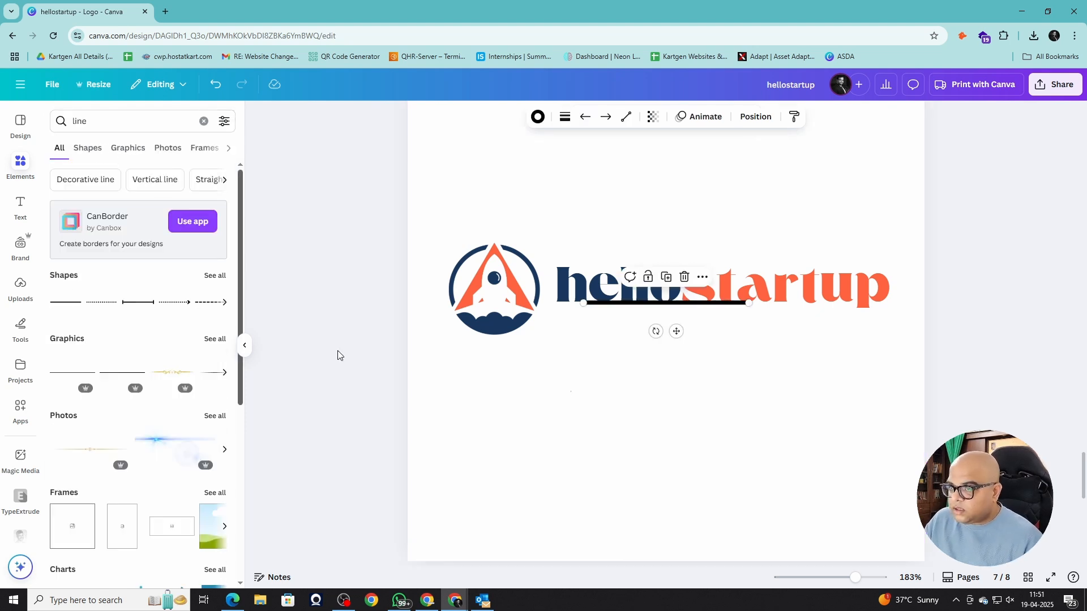
- Place the line just beneath the word "hello" and shorten it to match that word's width
drag(665, 305, 640, 316)
drag(723, 317, 679, 306)
click(655, 326)
click(655, 318)
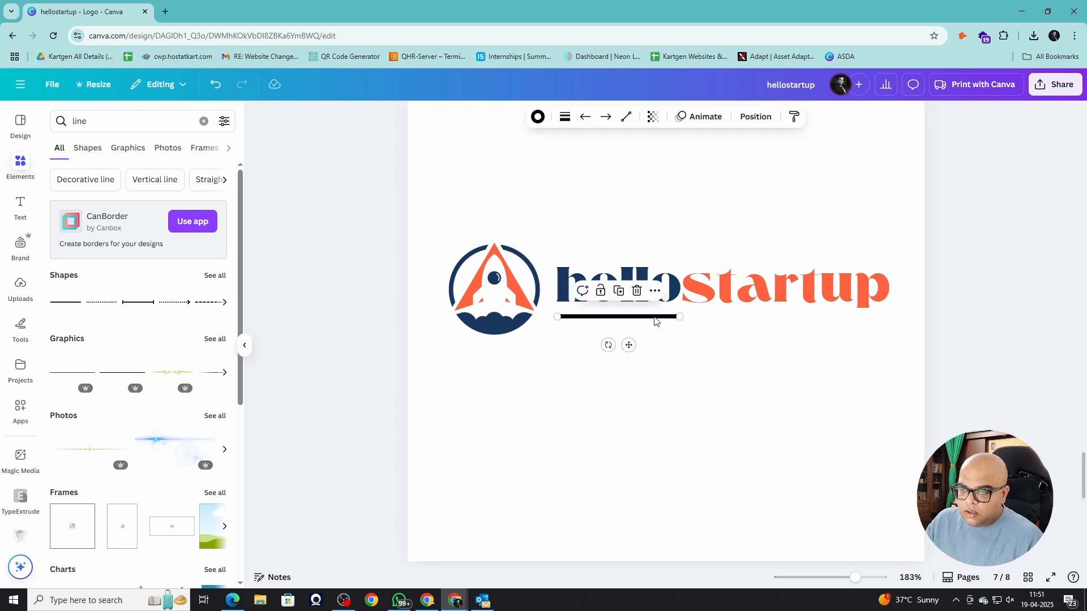
- Duplicate the line, place the copy end to end beneath "startup" and extend it to nearly the end of the word
key(ctrl+d)
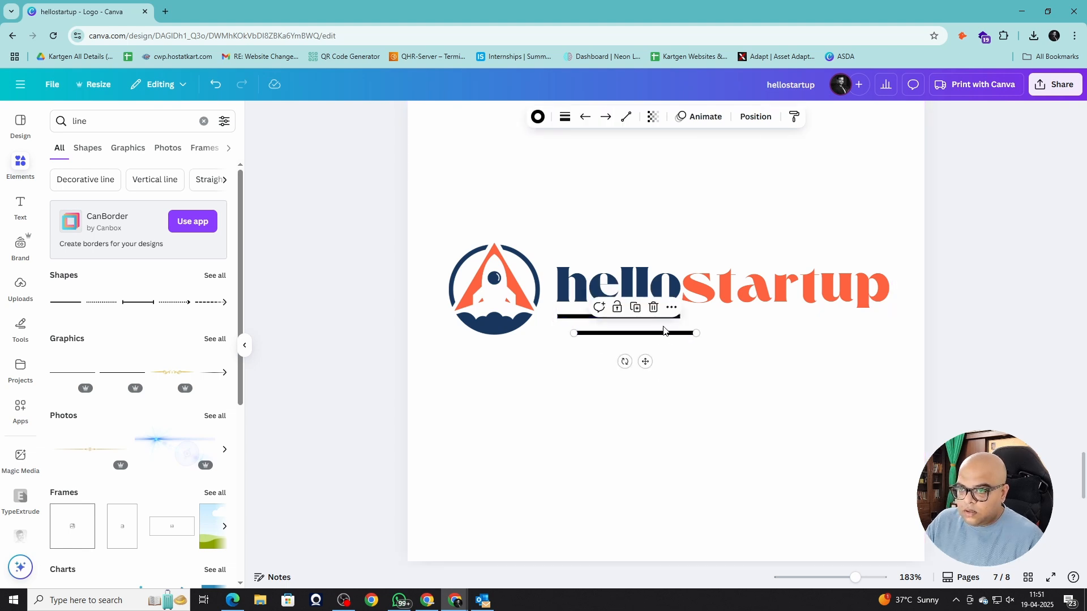
drag(664, 338, 883, 309)
click(636, 395)
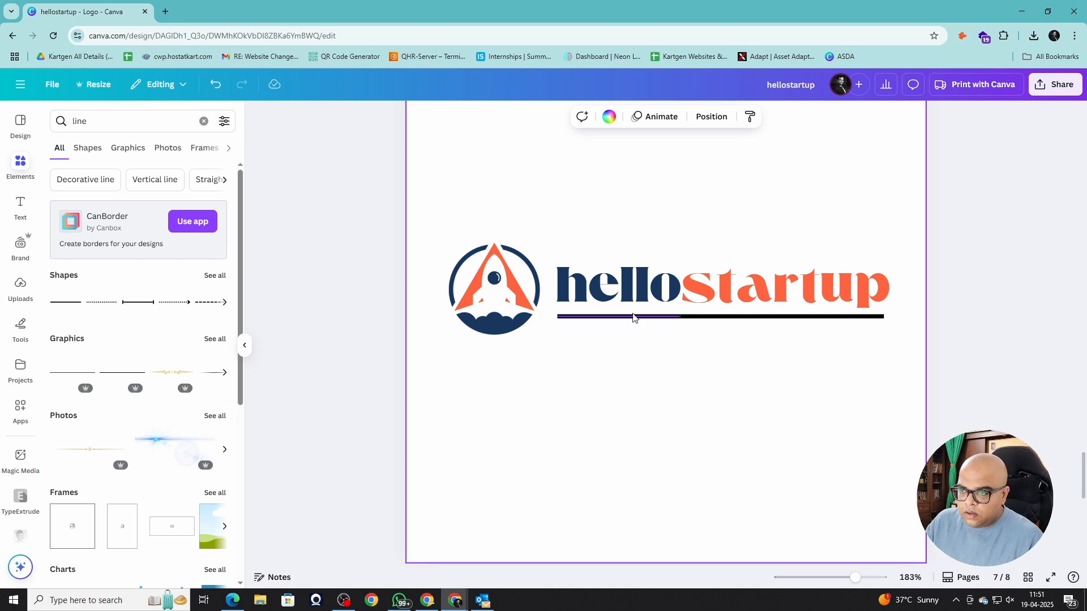
- Colour the line under "hello" in the emblem's orange and the line under "startup" in navy #18375D
click(633, 317)
click(538, 117)
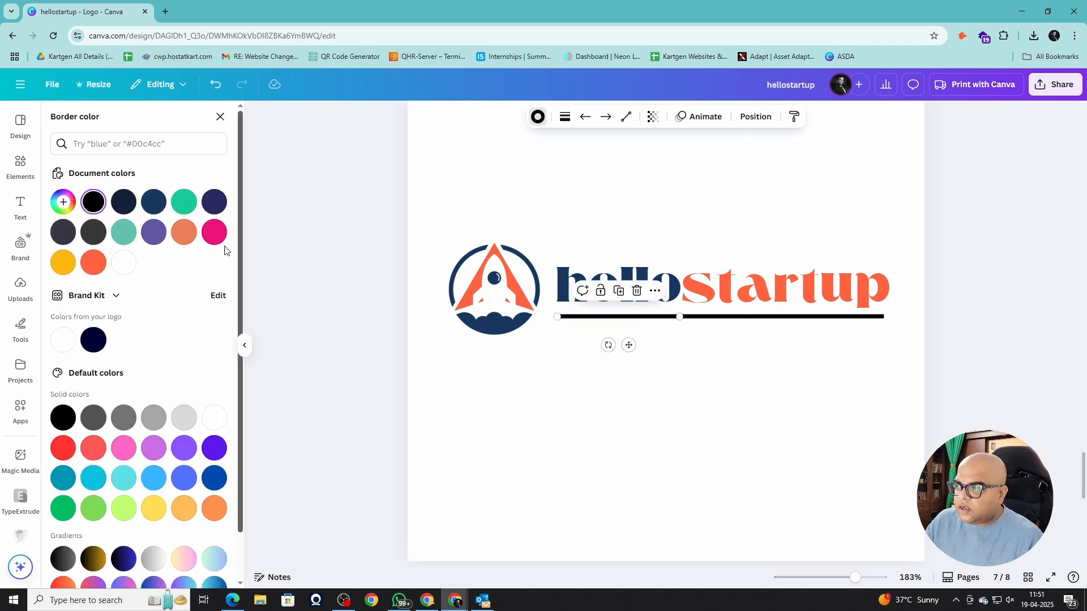
click(101, 260)
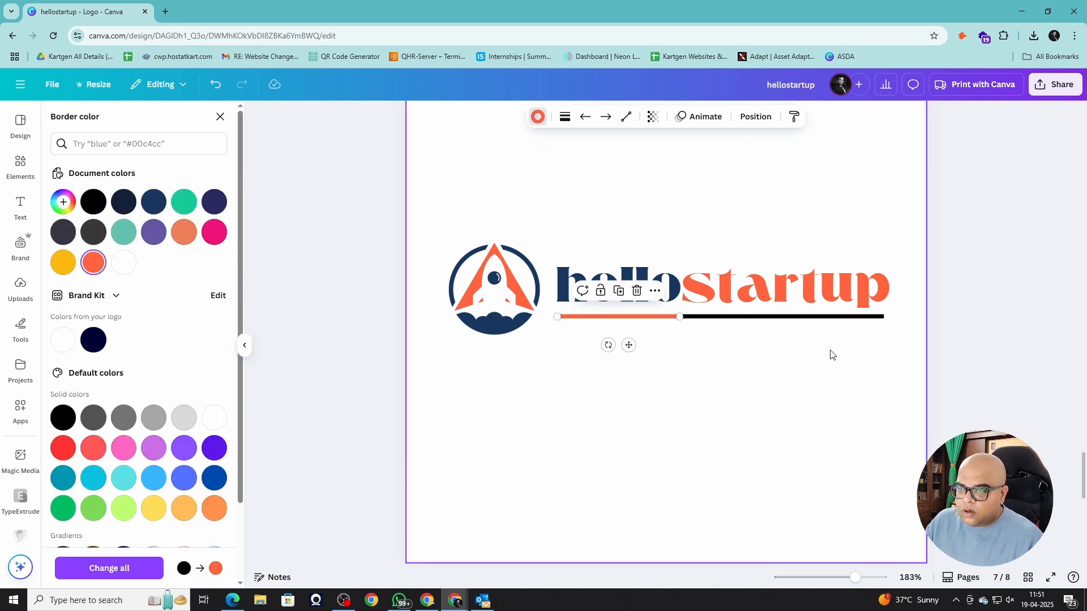
click(797, 318)
click(93, 204)
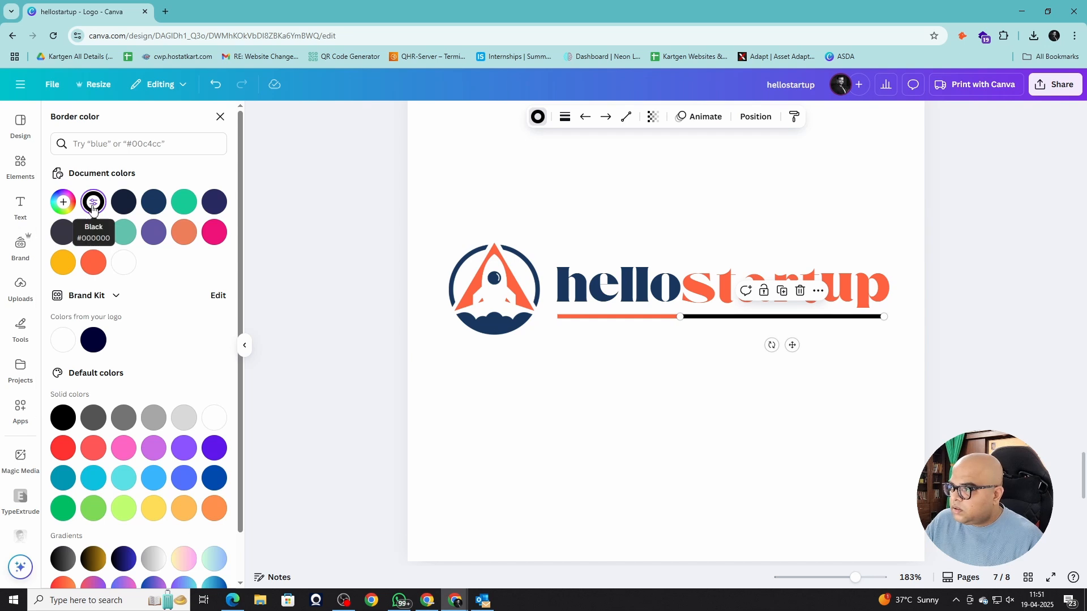
click(122, 205)
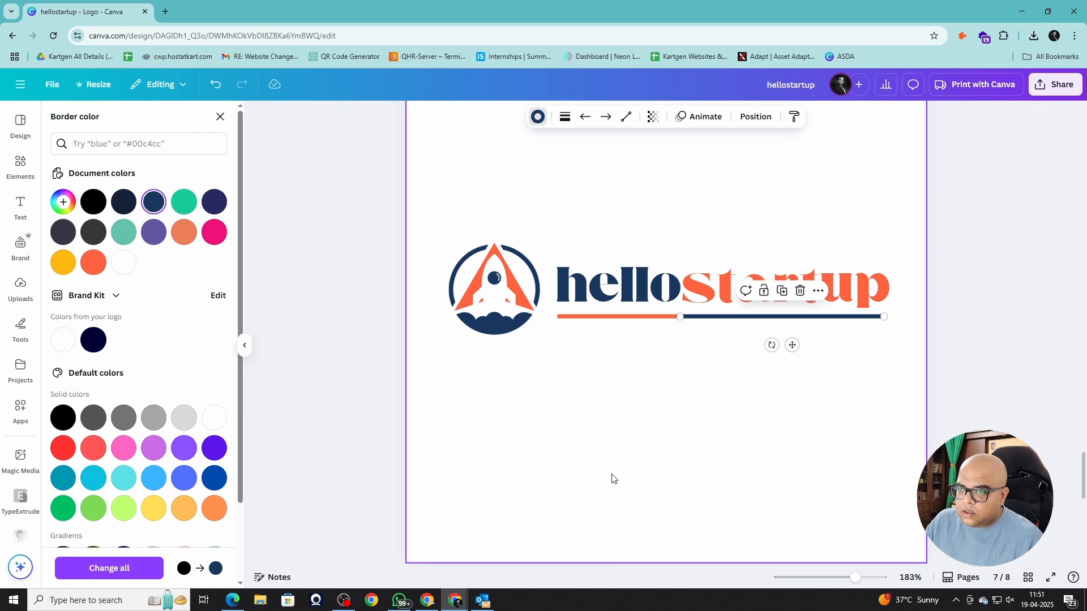
- Turn on rounded end points for both the orange and the navy underline
click(686, 364)
scroll(686, 364, up, 5)
scroll(685, 362, down, 3)
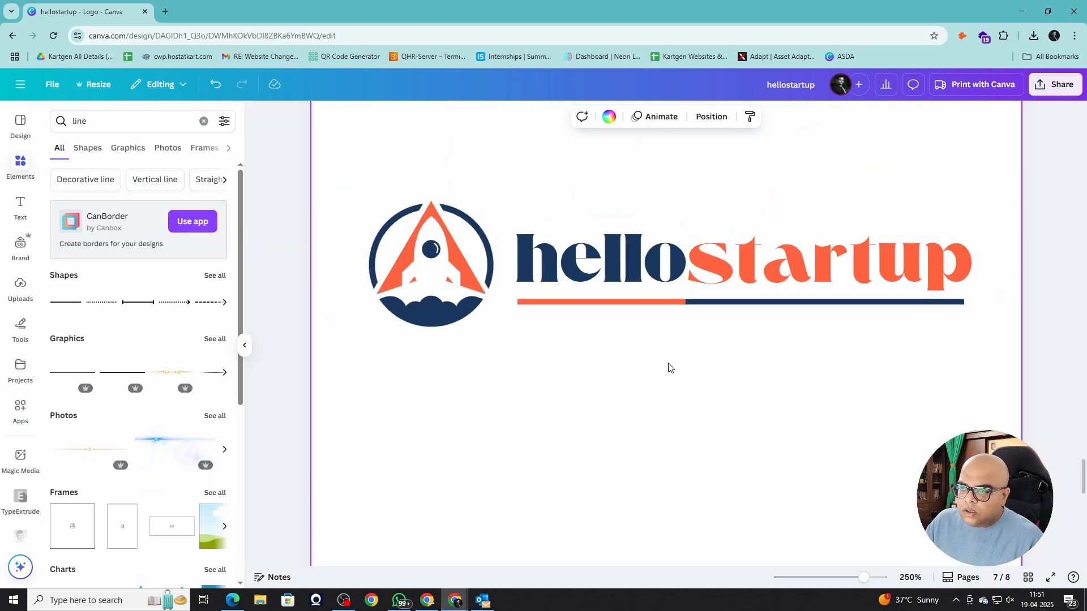
scroll(670, 368, down, 1)
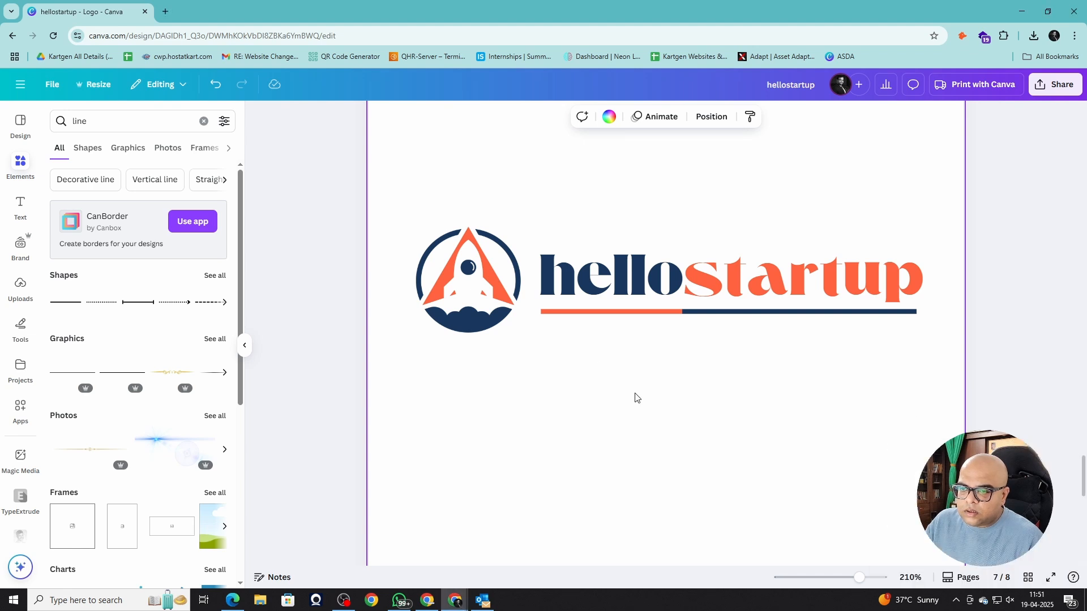
click(568, 313)
shift+click(717, 311)
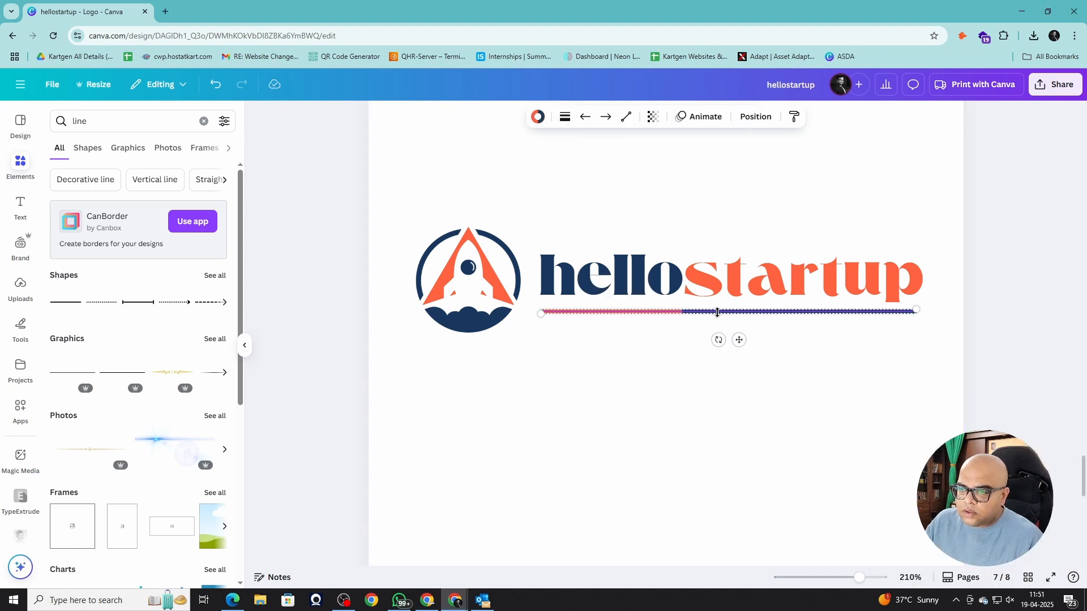
click(564, 117)
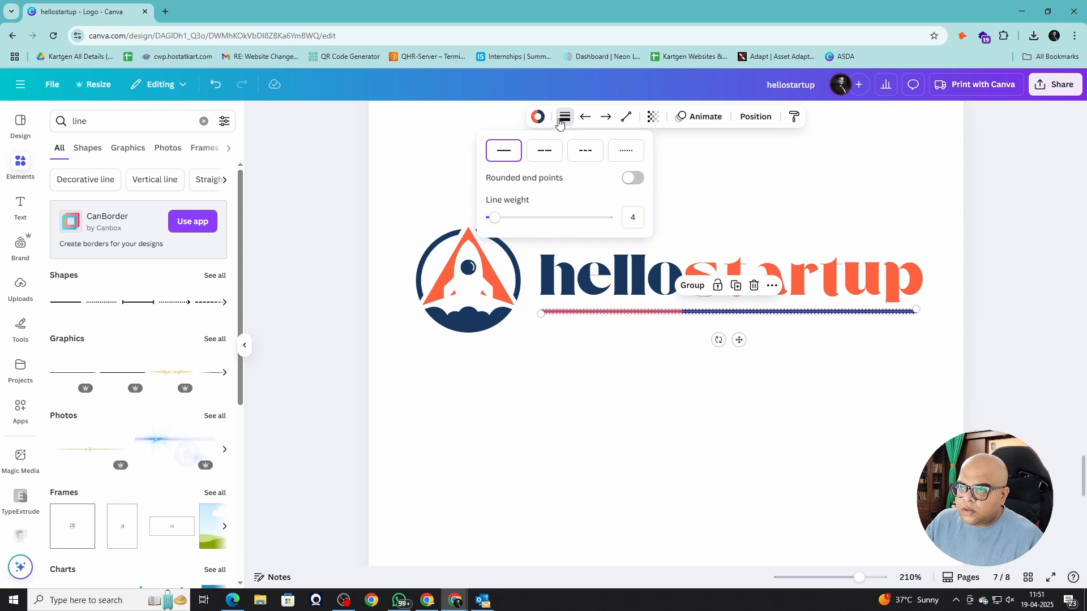
click(633, 178)
click(633, 465)
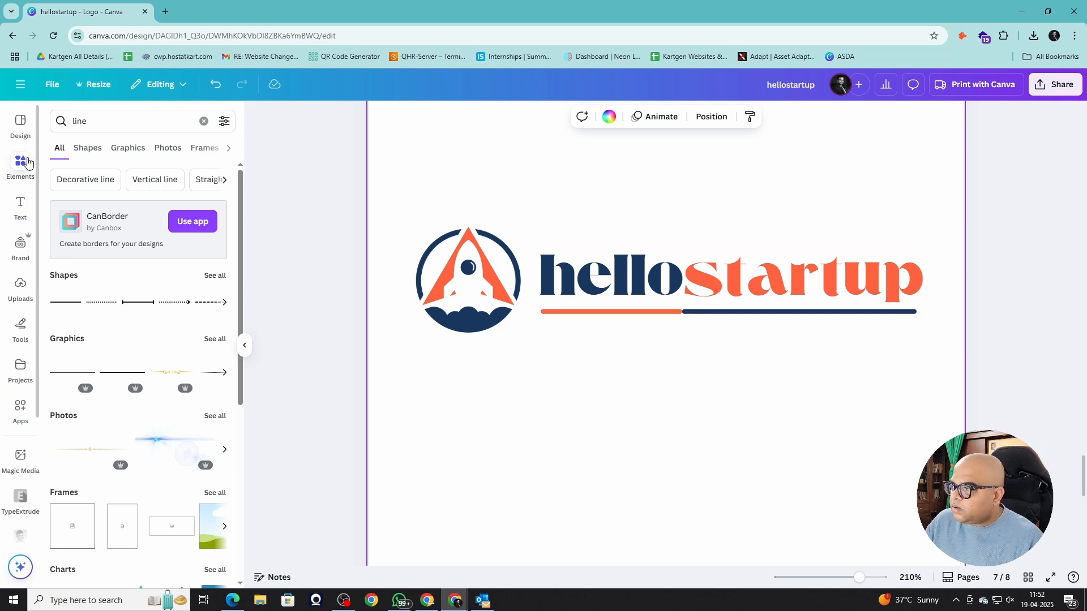
- Add another solid orange line in the empty area below the wordmark and shorten it to a small segment
click(66, 301)
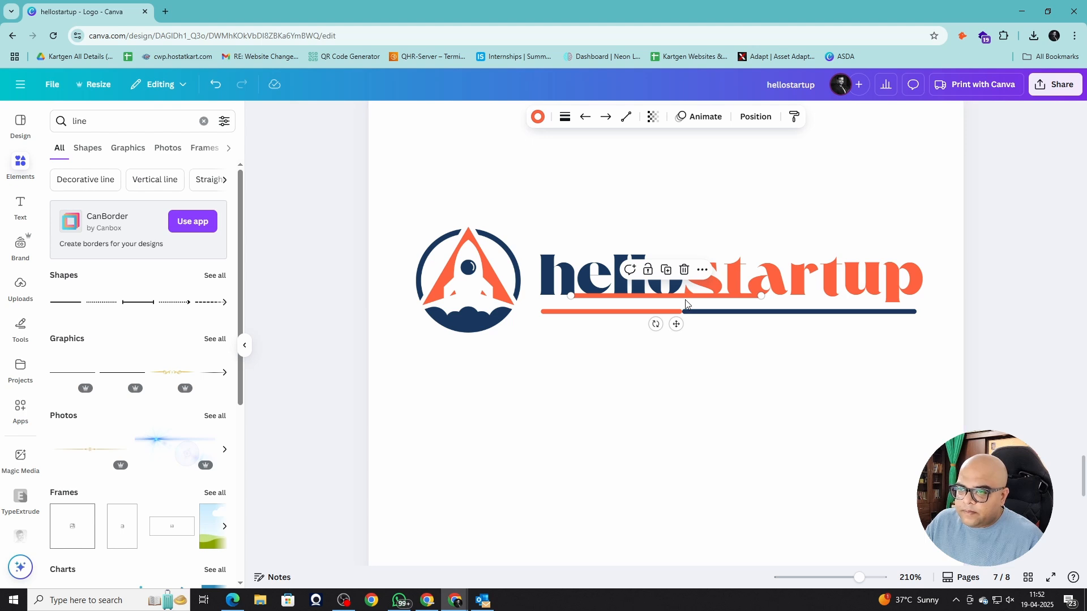
drag(687, 299, 683, 390)
drag(761, 386, 625, 382)
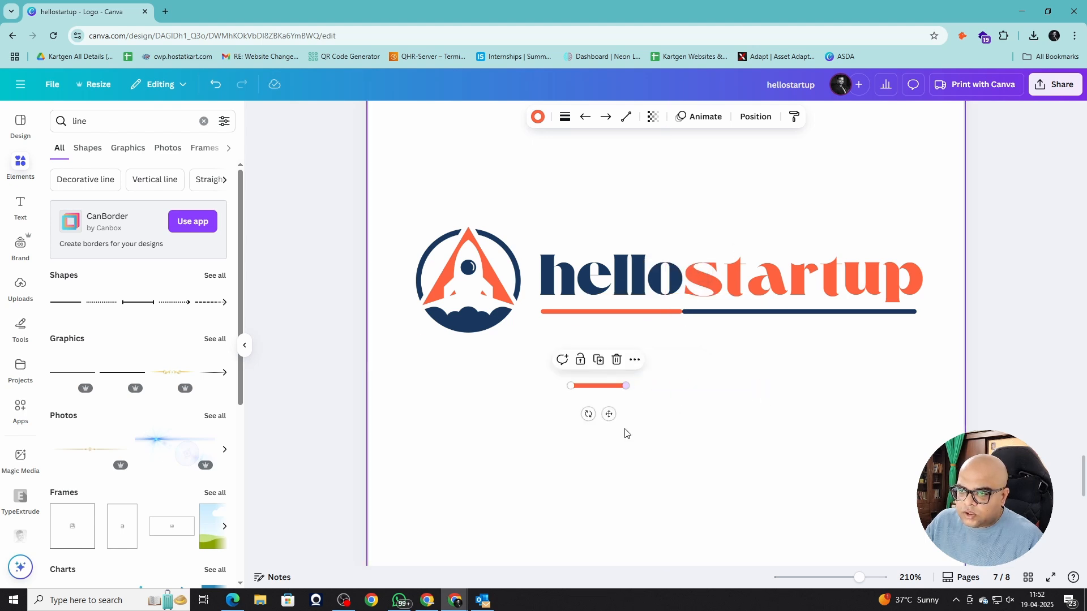
- Extend the start of the navy line leftward beneath the "o" so that it overlaps the end of the orange line
click(702, 315)
drag(681, 313, 668, 313)
click(716, 461)
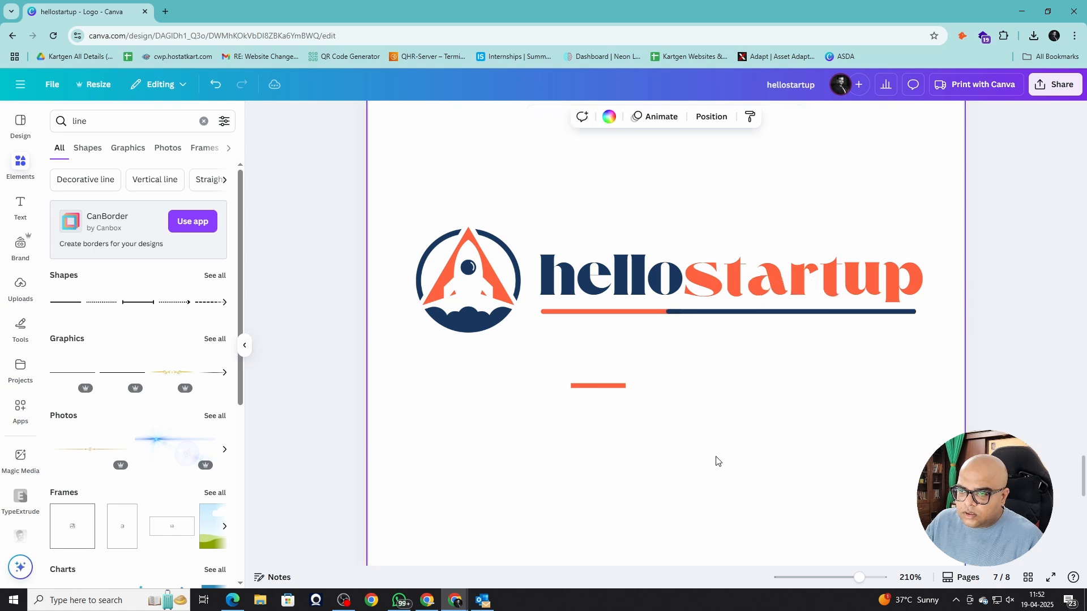
- Place the short orange segment over the joint of the underlines and stretch it to end flush with the edge of the "o"
drag(593, 386, 648, 313)
scroll(649, 313, up, 5)
click(717, 358)
click(674, 313)
drag(674, 314, 681, 314)
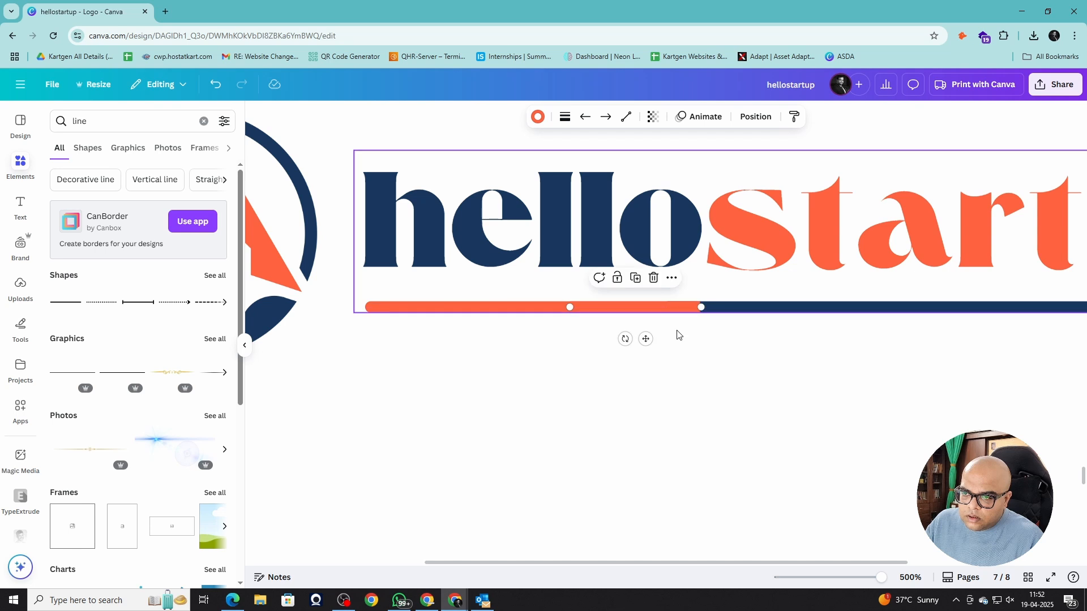
click(657, 375)
scroll(658, 376, down, 2)
scroll(658, 376, down, 2)
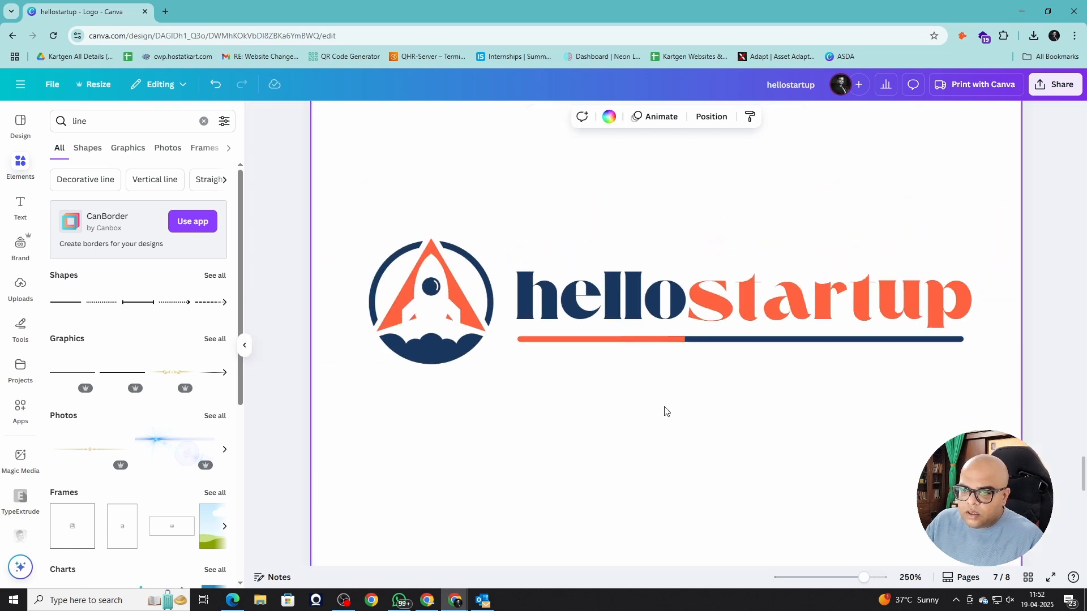
- Group the wordmark with its underlines and nudge it and the emblem slightly closer together
drag(577, 381, 790, 304)
click(703, 236)
drag(691, 294, 685, 293)
drag(439, 308, 442, 307)
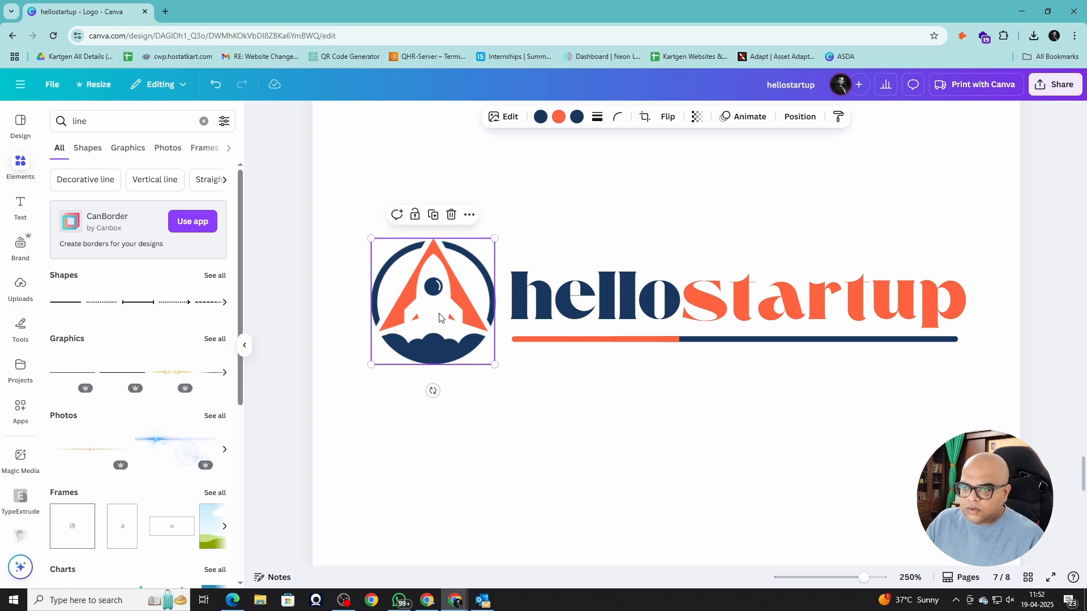
- Group the emblem with the wordmark and enlarge the whole logo to nearly the page width, centred on the page
drag(354, 261, 679, 317)
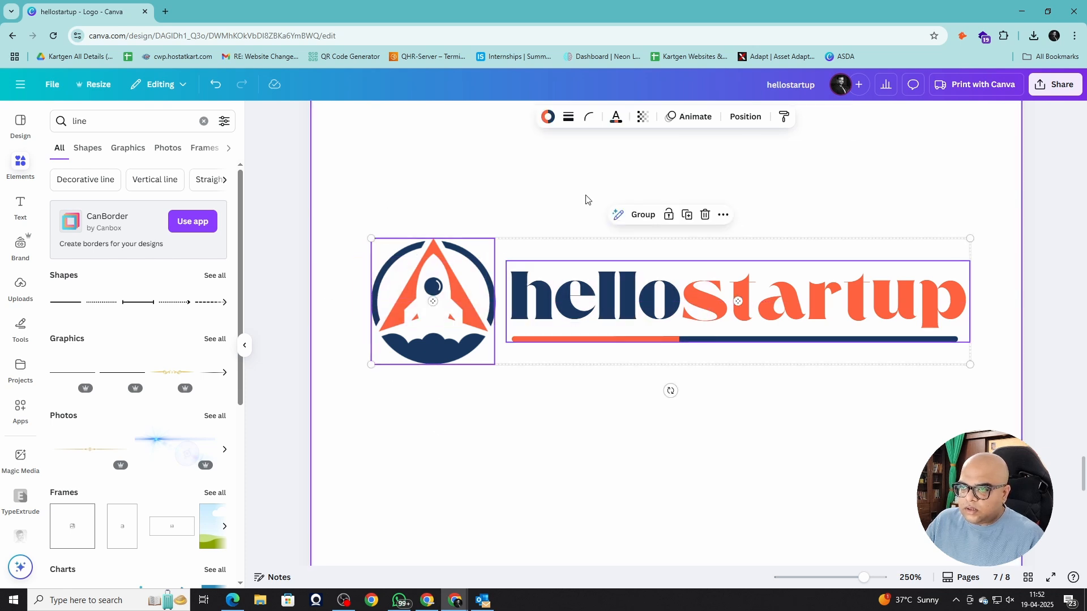
click(643, 213)
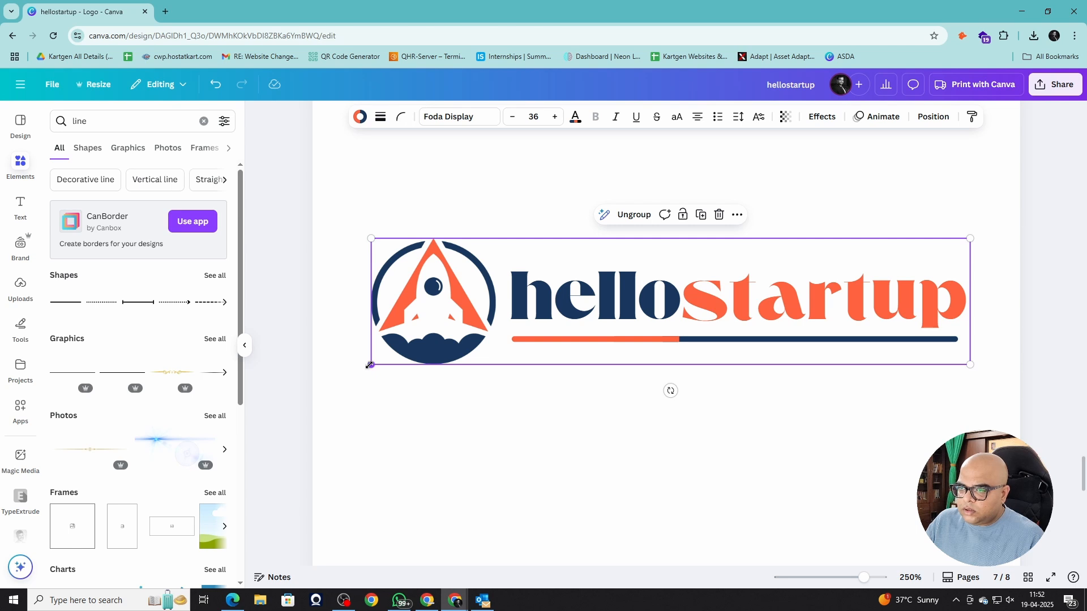
drag(368, 365, 338, 372)
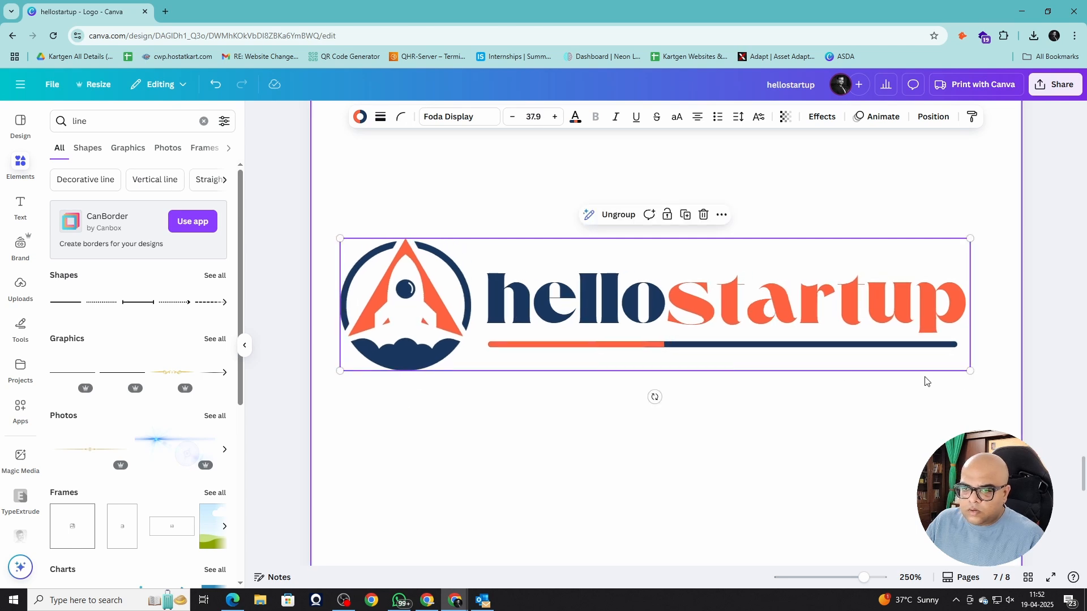
click(925, 355)
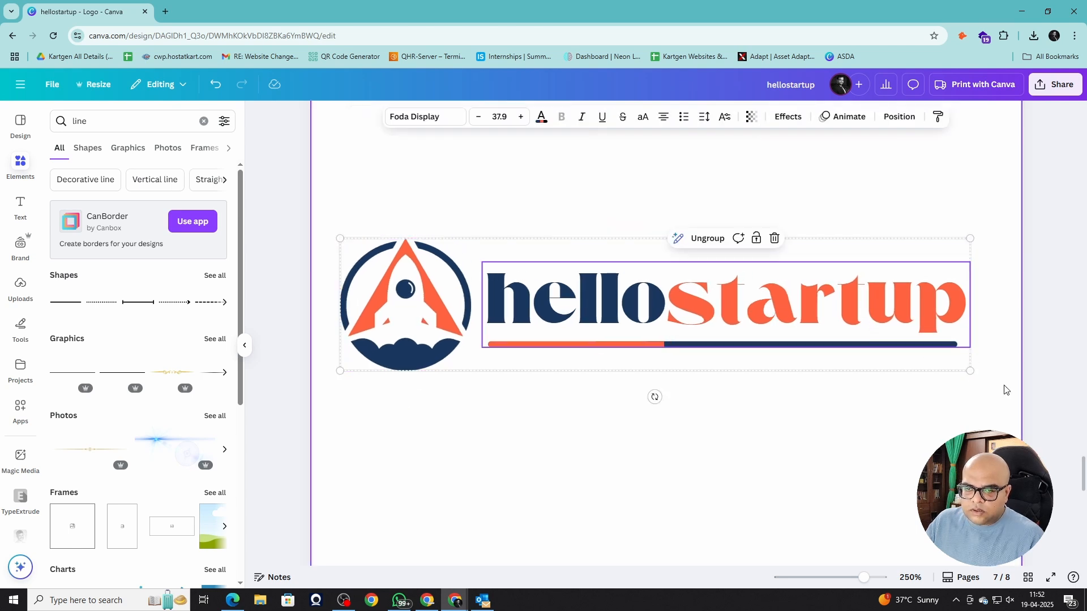
drag(970, 371, 996, 377)
drag(792, 316, 788, 324)
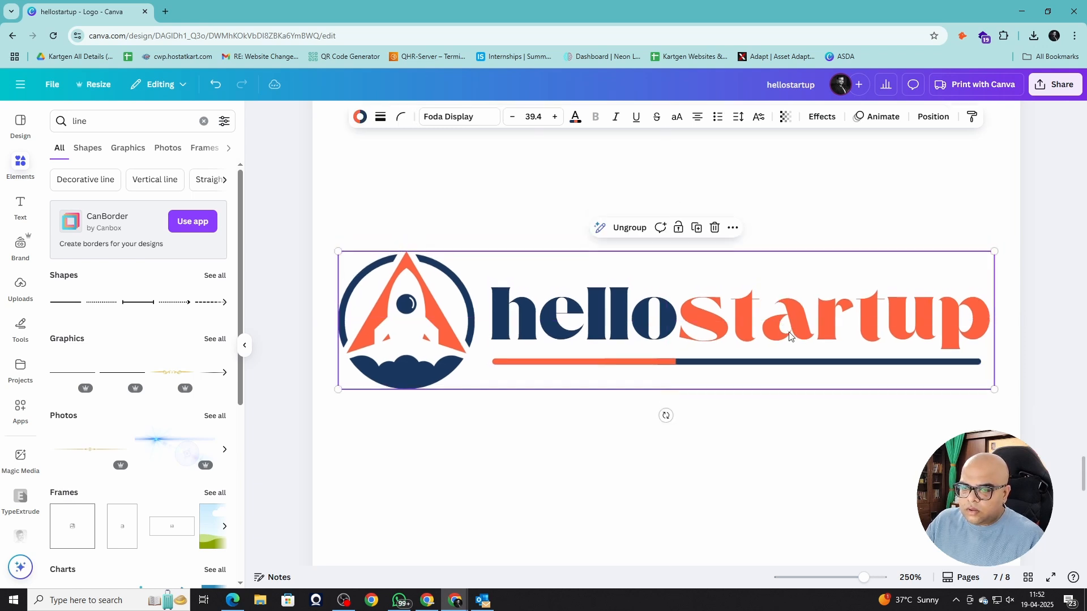
click(764, 462)
scroll(765, 463, down, 2)
scroll(742, 465, down, 2)
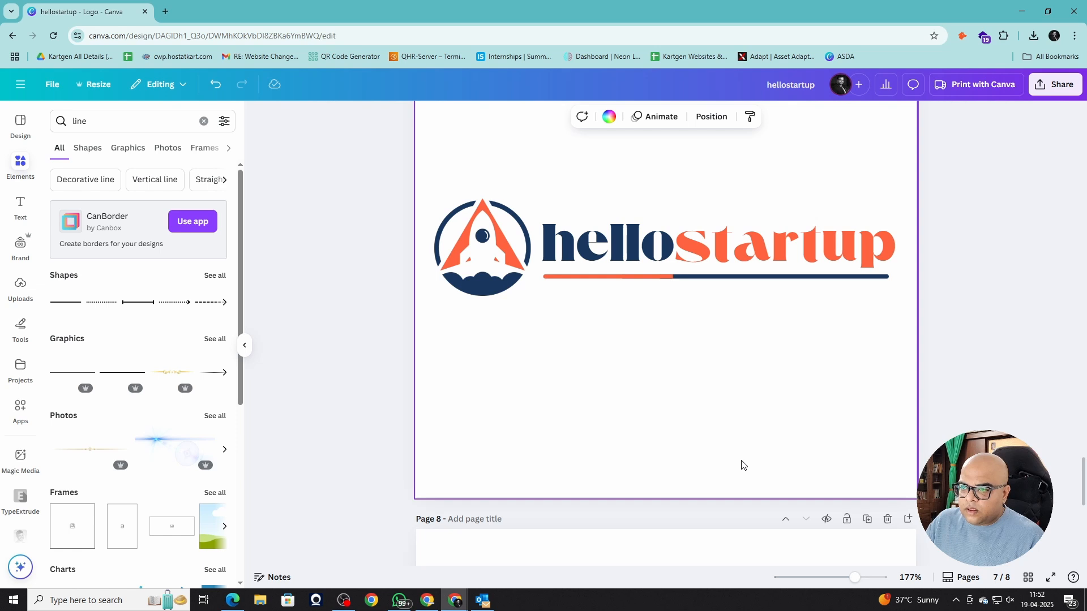
scroll(743, 465, up, 1)
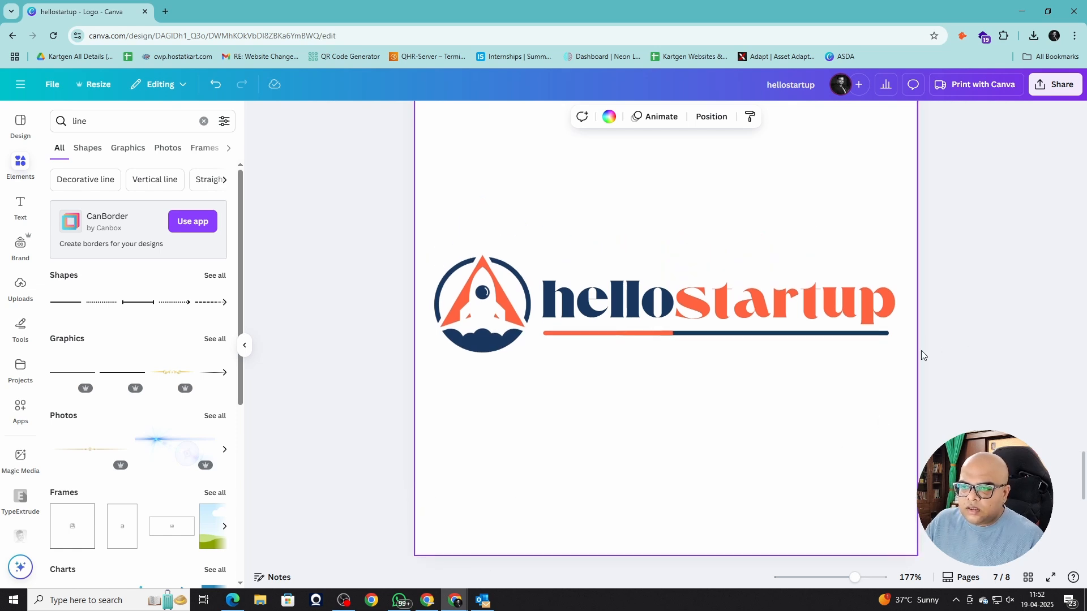
- Download only the current page (Page 7) as a PNG and check the downloaded hellostartup.png in the image viewer
click(1042, 84)
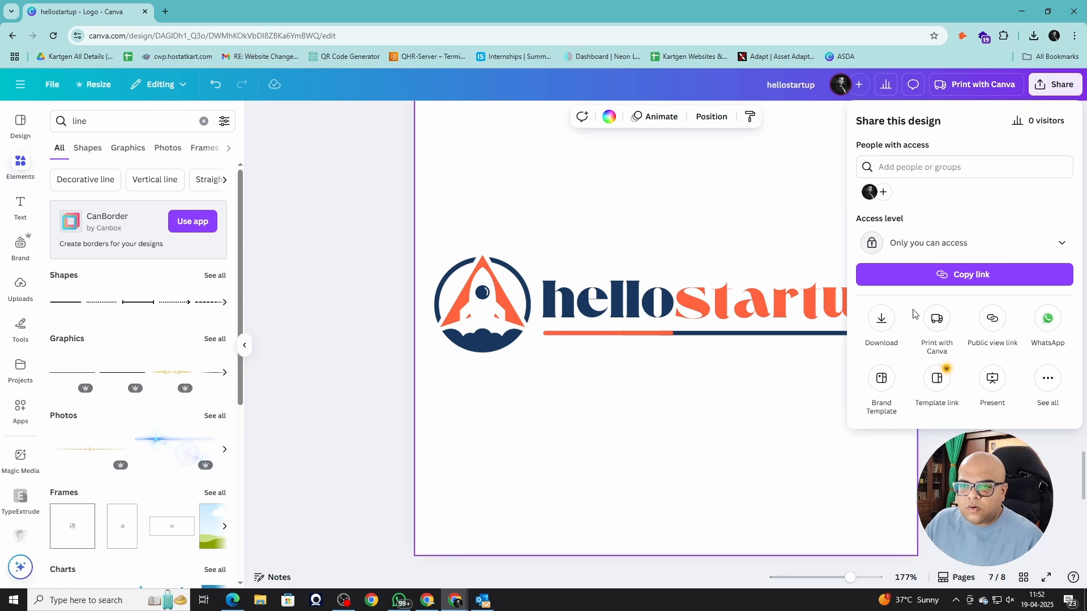
click(878, 327)
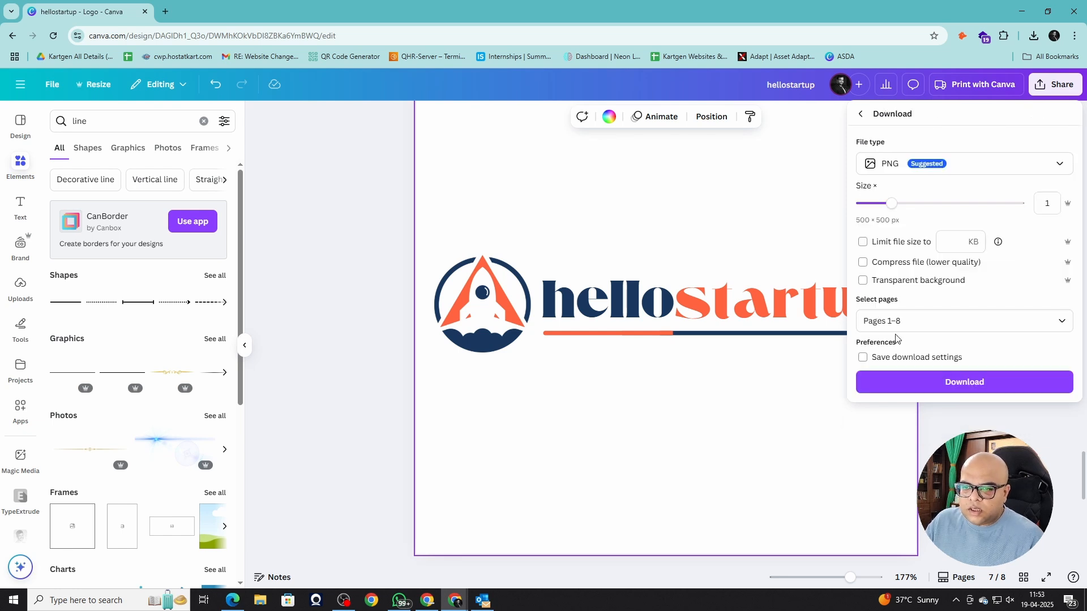
click(909, 320)
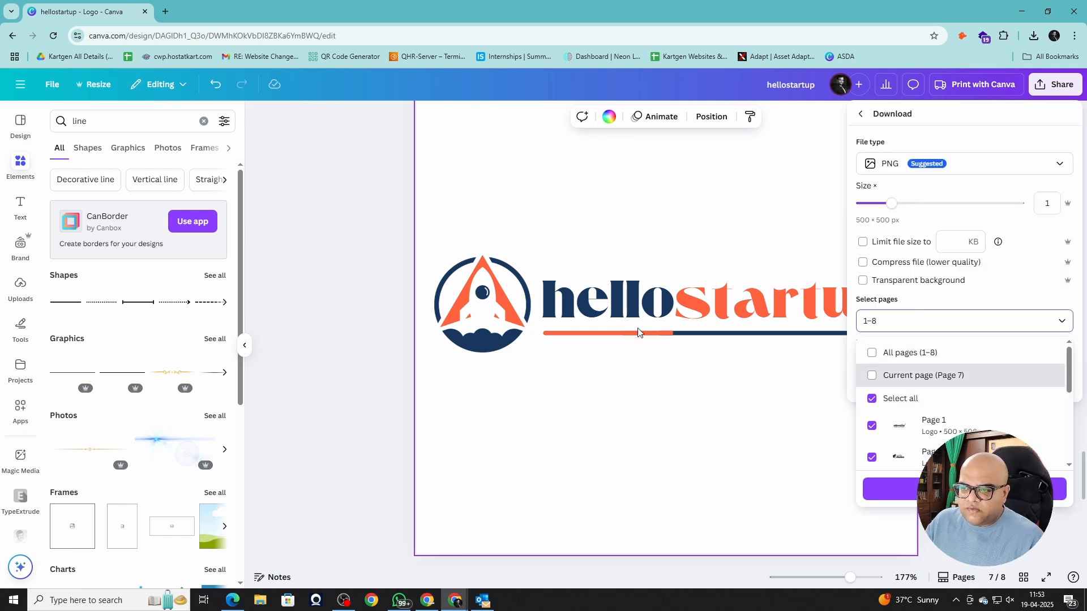
click(890, 377)
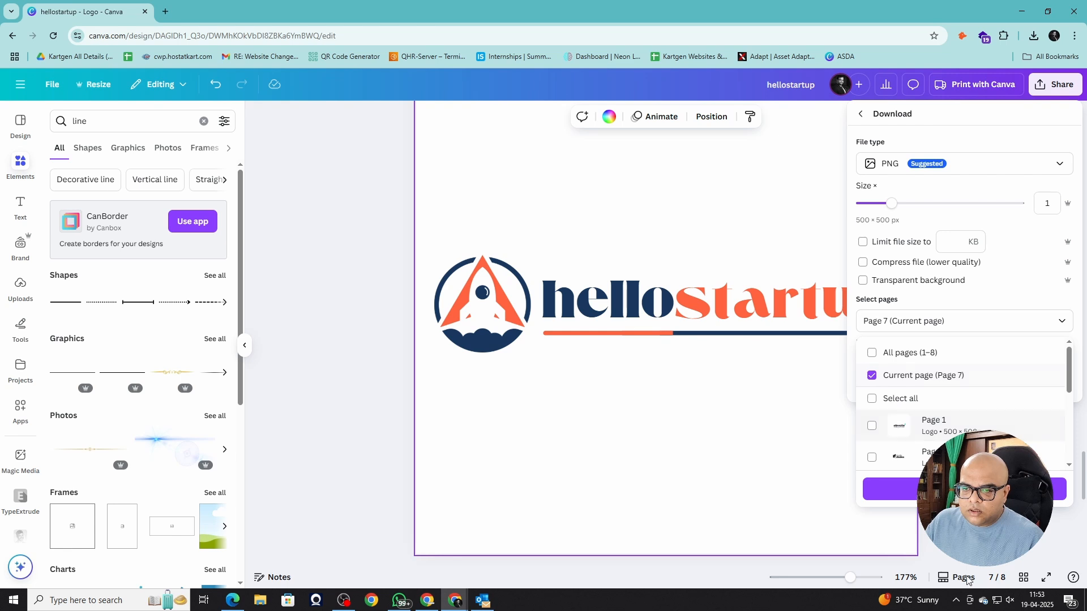
click(962, 320)
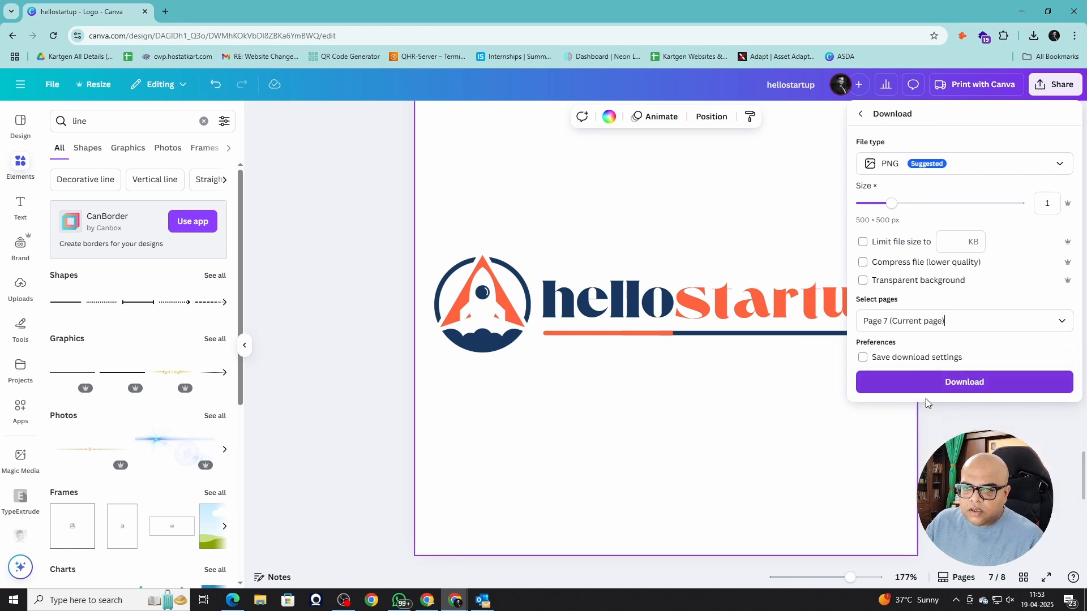
click(964, 382)
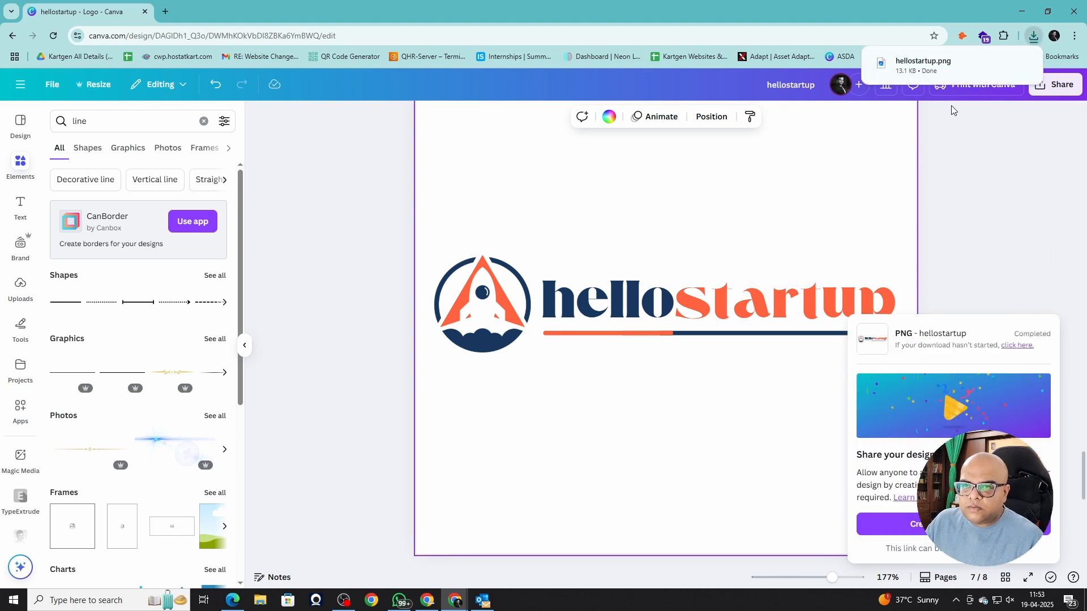
click(925, 66)
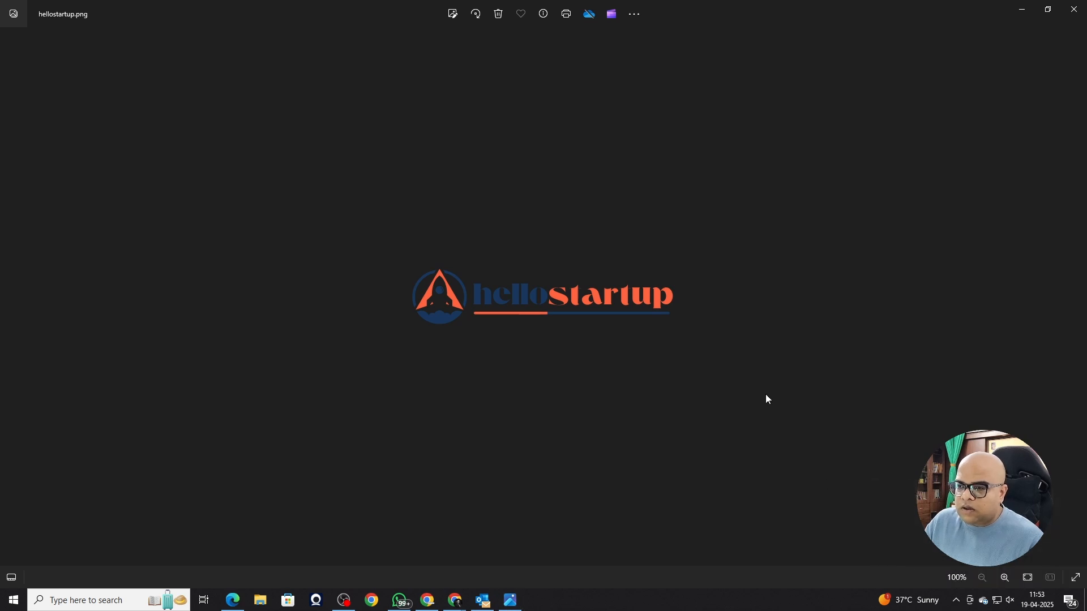
click(1017, 15)
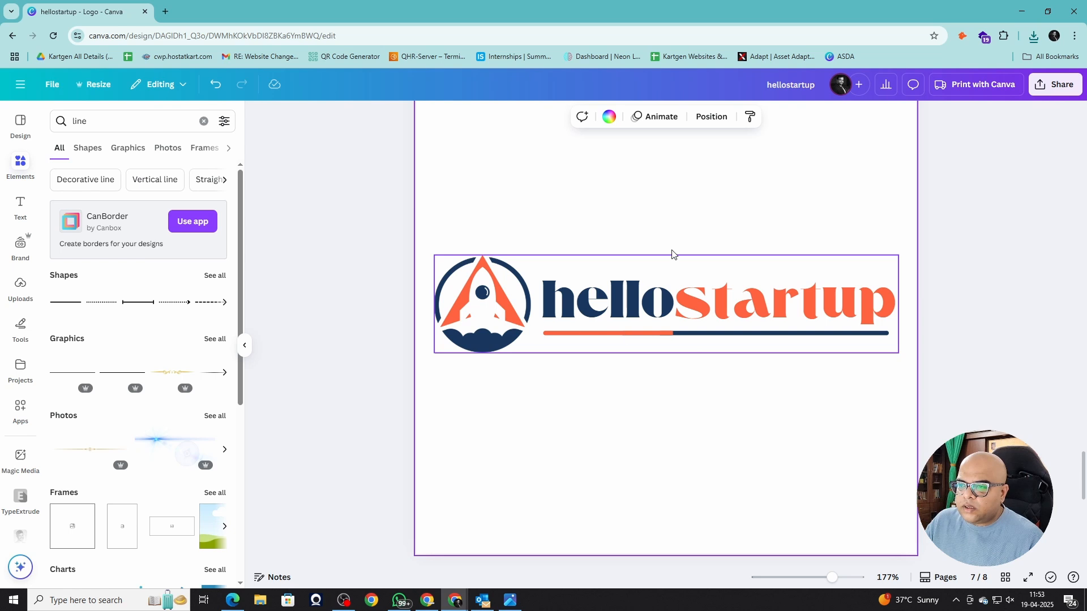
- Duplicate page 7 and set the background of the copy to black
scroll(742, 201, up, 3)
ctrl+scroll(825, 270, down, 3)
click(794, 216)
click(618, 417)
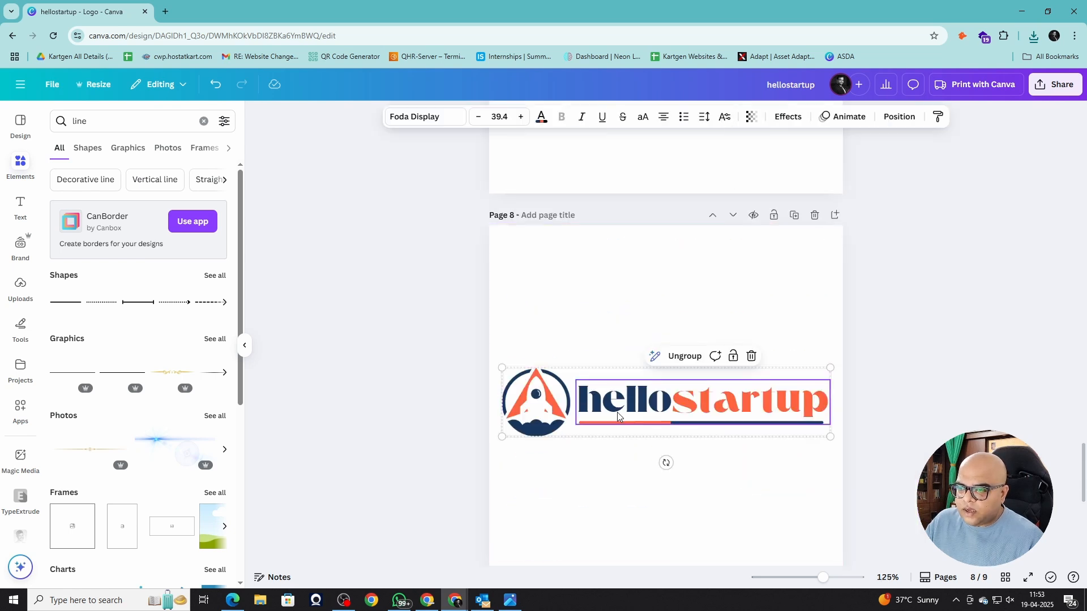
click(608, 267)
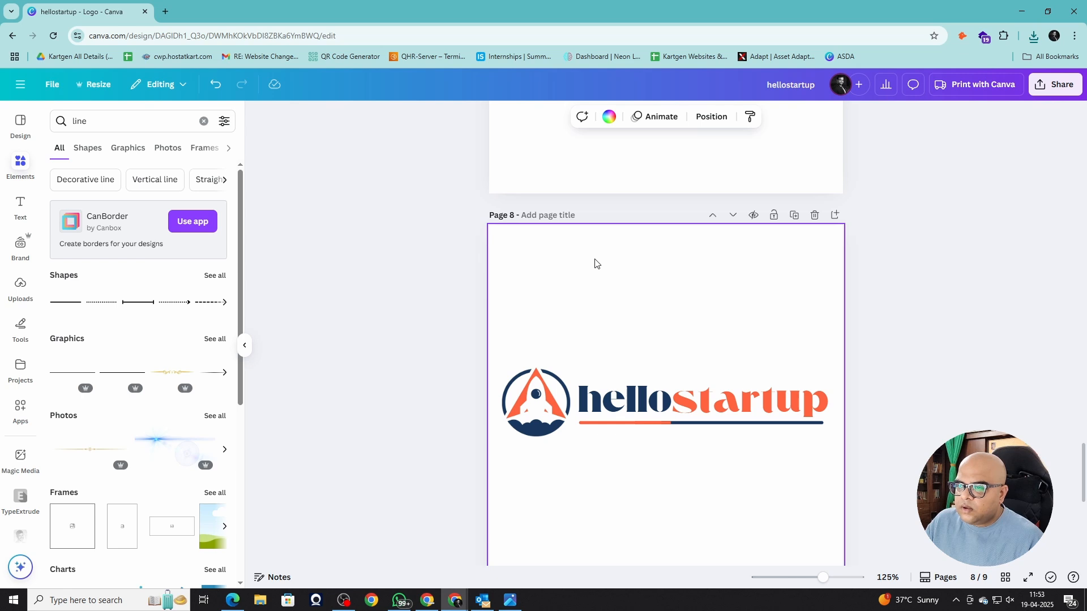
click(609, 117)
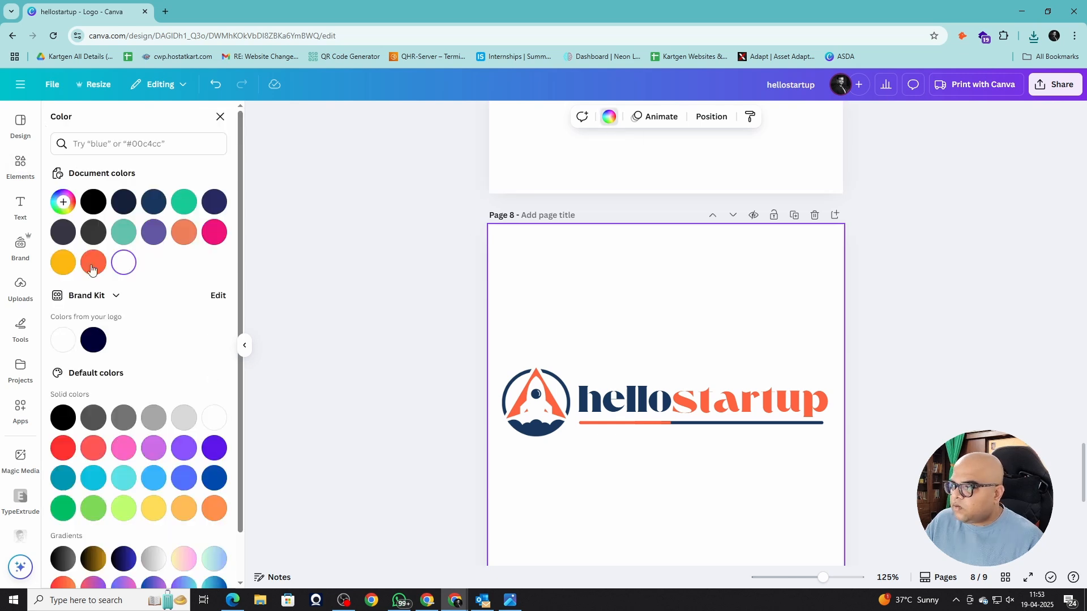
click(96, 207)
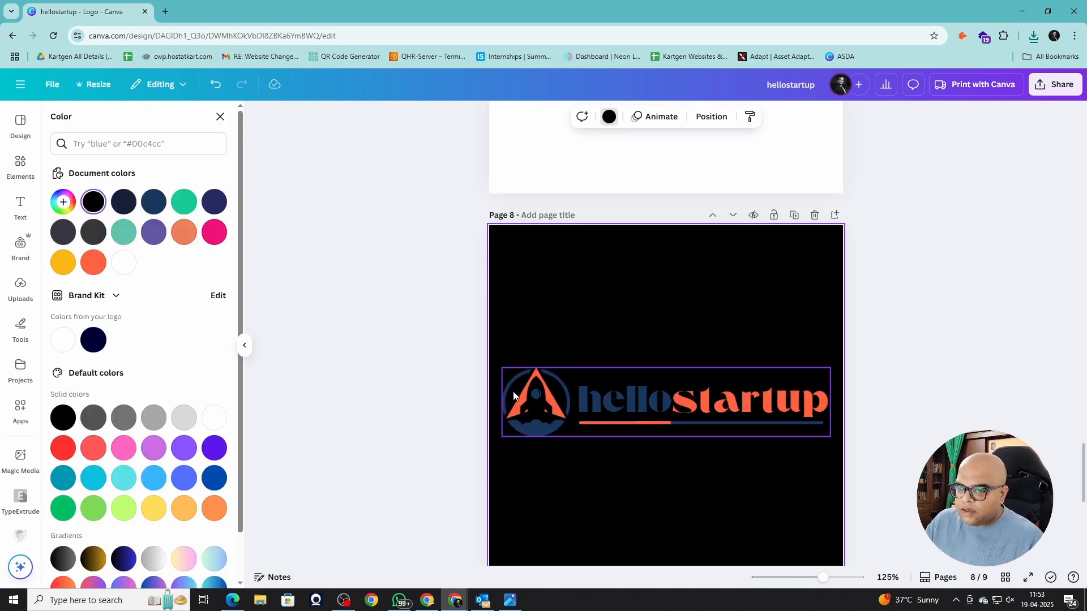
- Recolour both navy parts of the emblem on page 8 white, covering the ring, clouds and rocket window
click(513, 392)
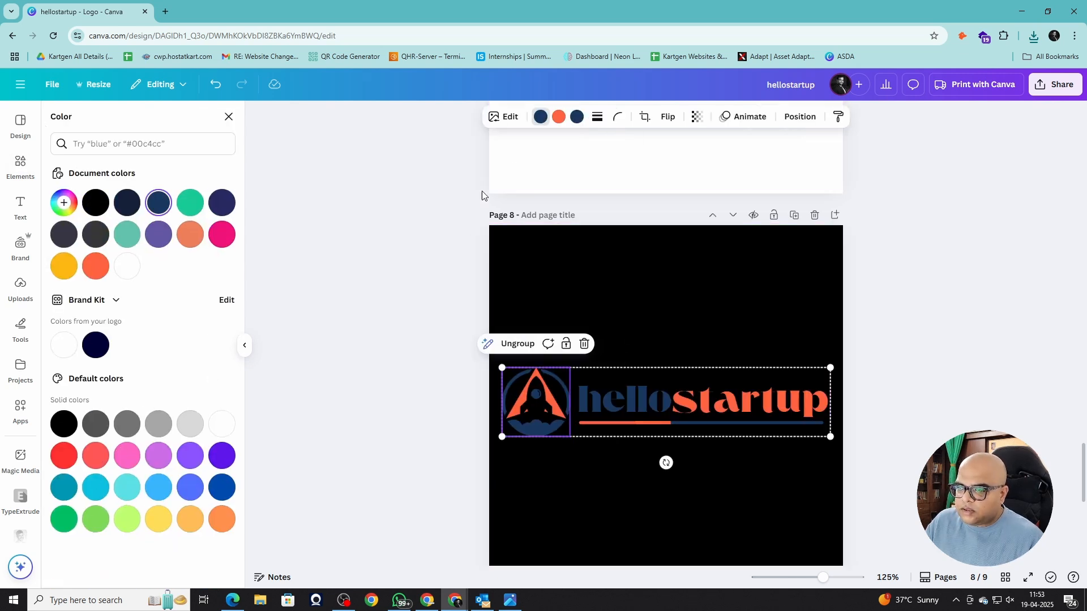
click(541, 121)
click(539, 121)
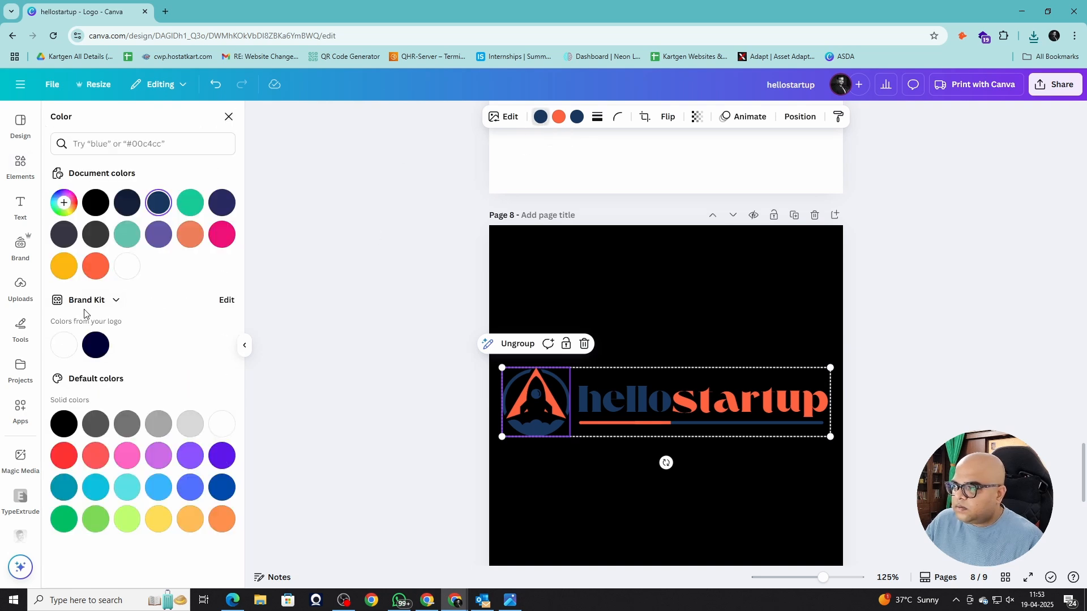
click(64, 345)
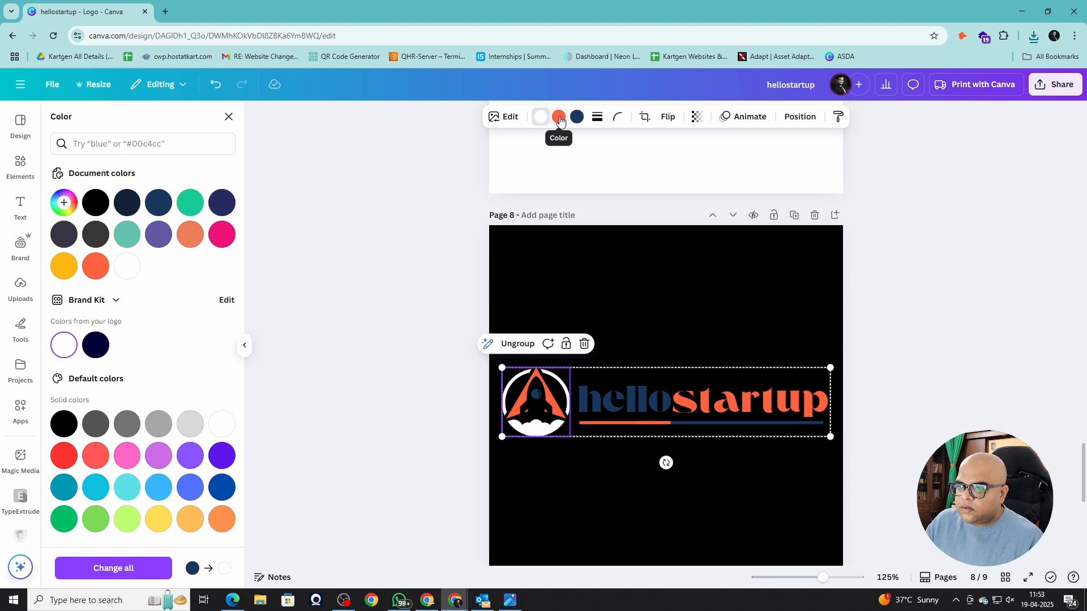
click(580, 118)
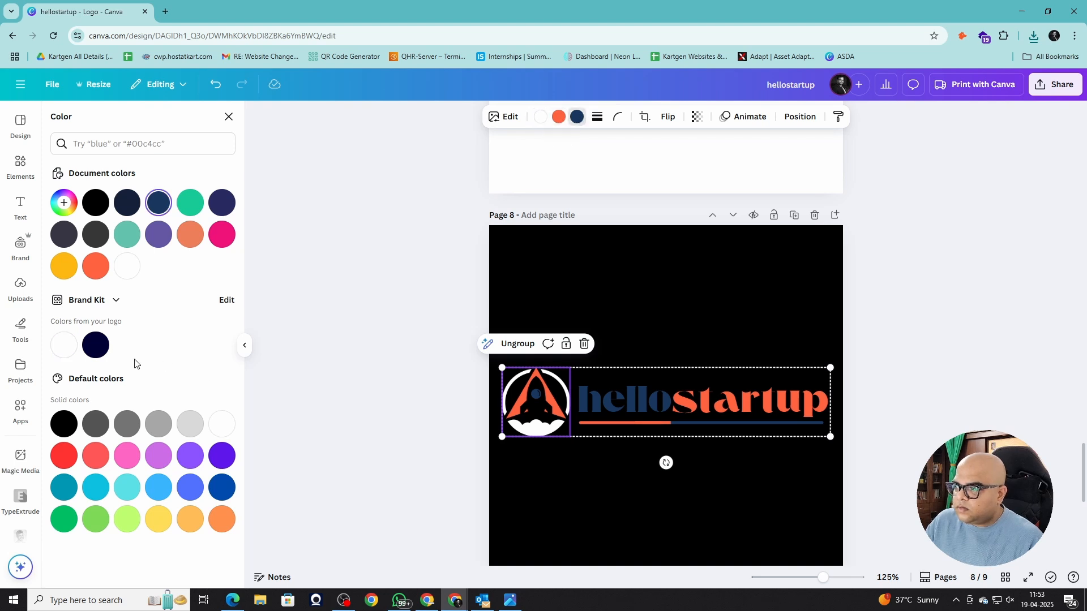
click(62, 347)
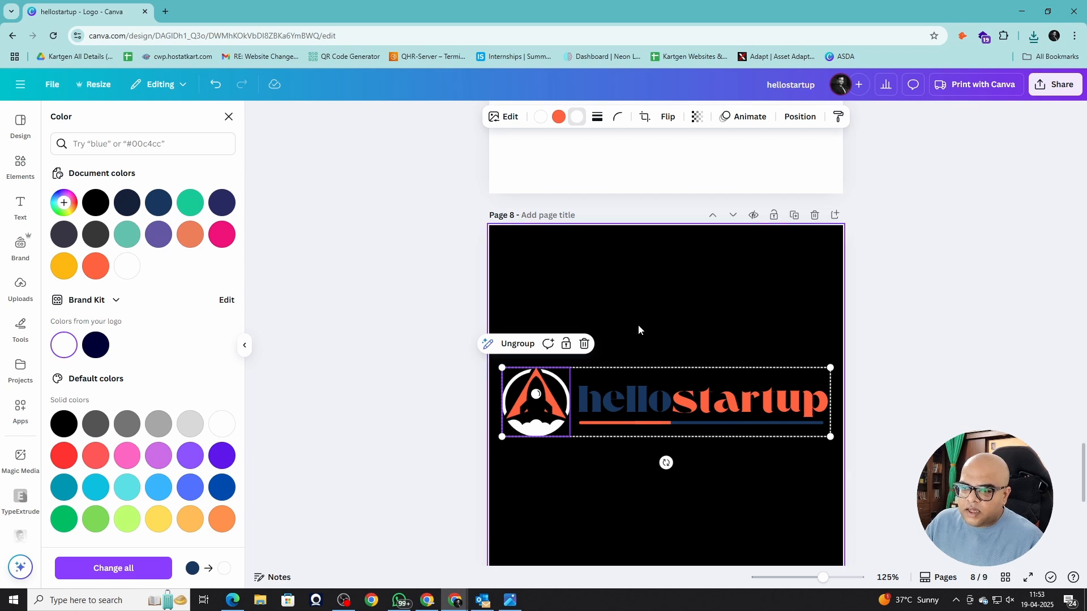
- Recolour the "hello" part of the wordmark on page 8 white
click(639, 395)
double_click(645, 403)
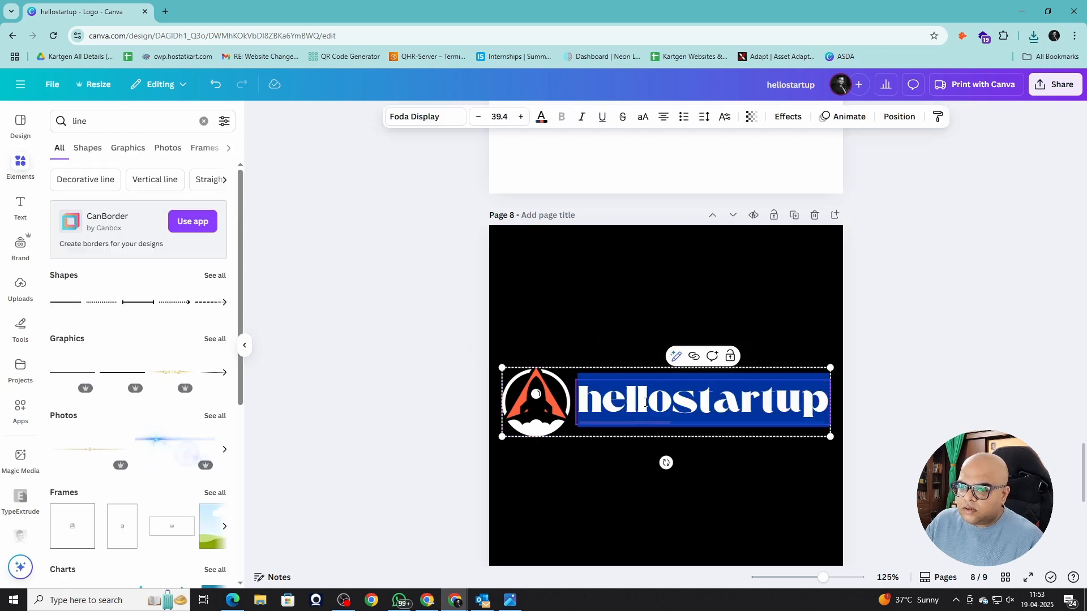
drag(667, 398, 577, 399)
click(540, 117)
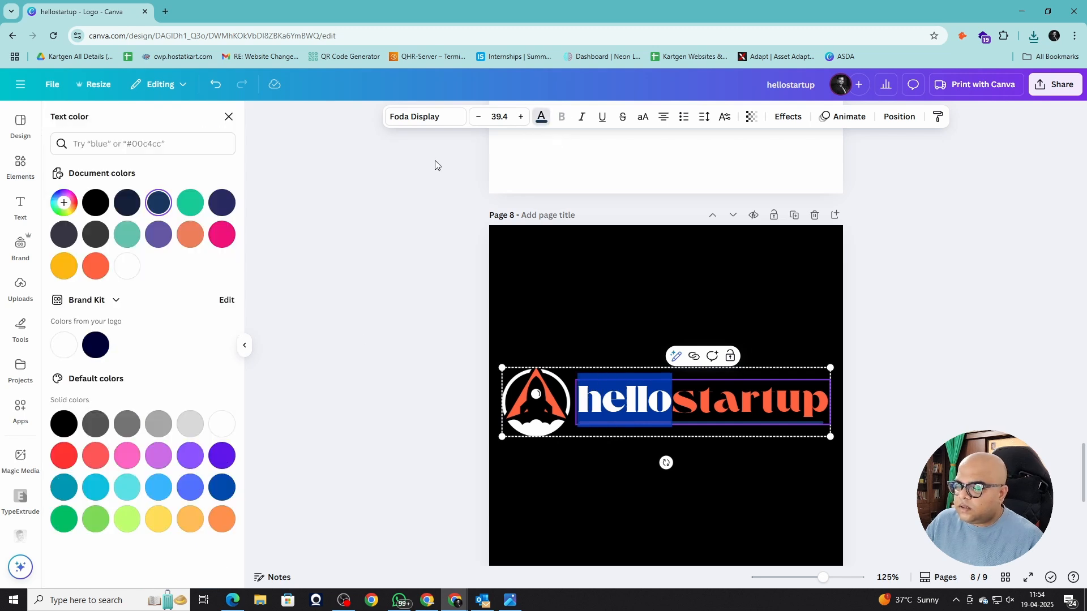
click(599, 481)
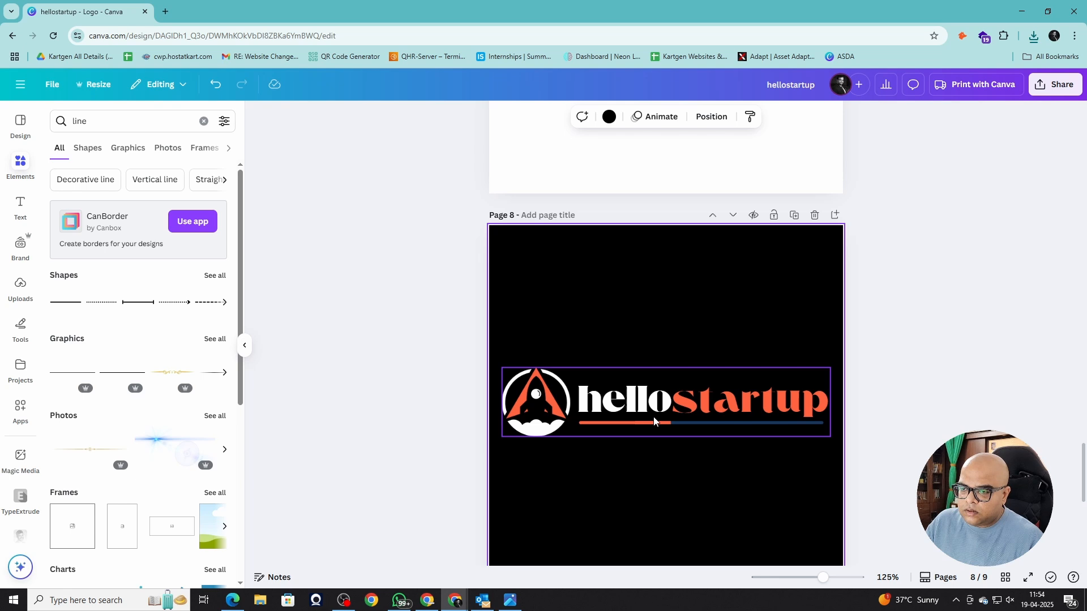
- Recolour the entire "hellostartup" wordmark text on page 8 white
click(673, 405)
double_click(667, 404)
click(660, 403)
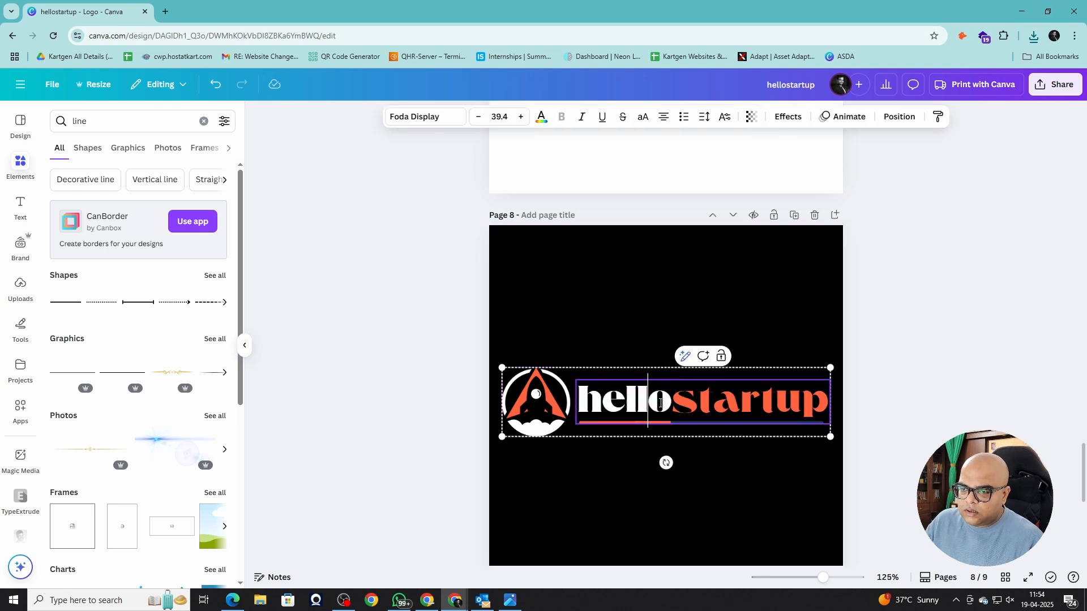
key(ctrl+a)
click(541, 116)
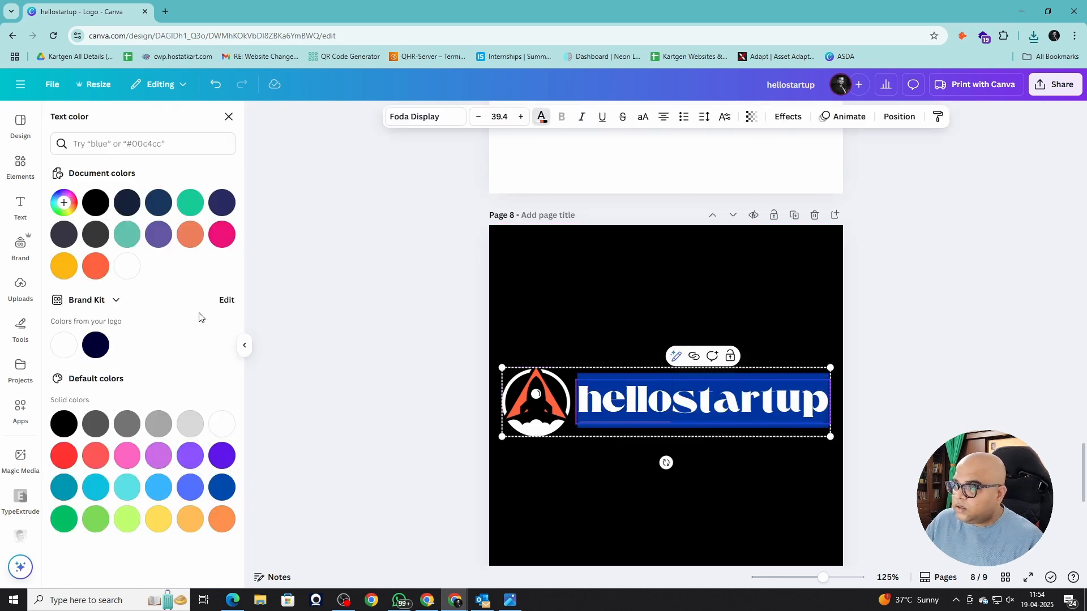
click(63, 354)
click(634, 515)
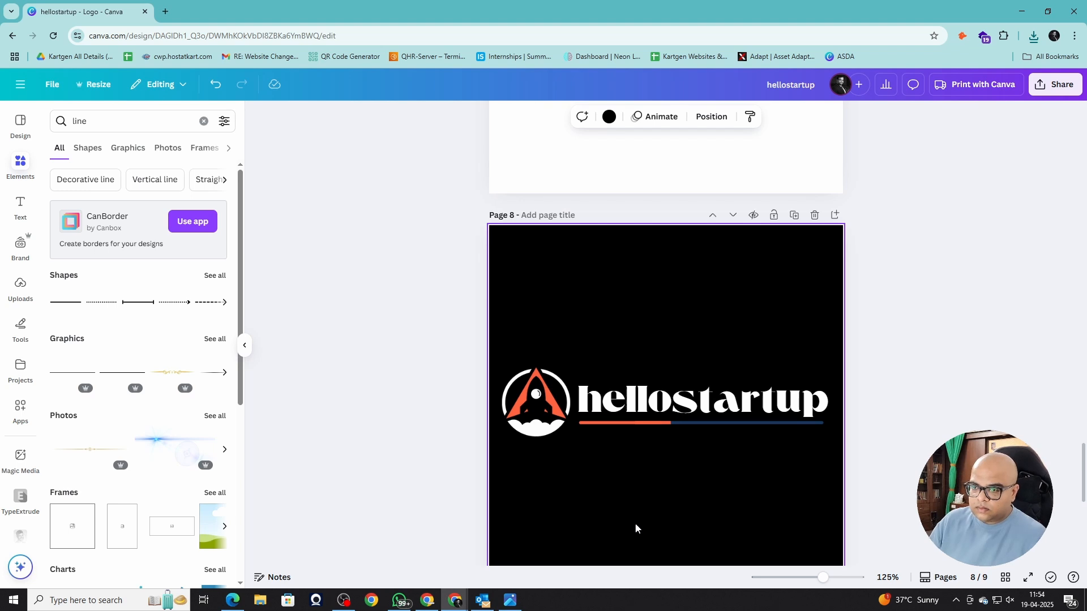
- Recolour both overlapping orange line pieces under "hello" on page 8 white
click(692, 422)
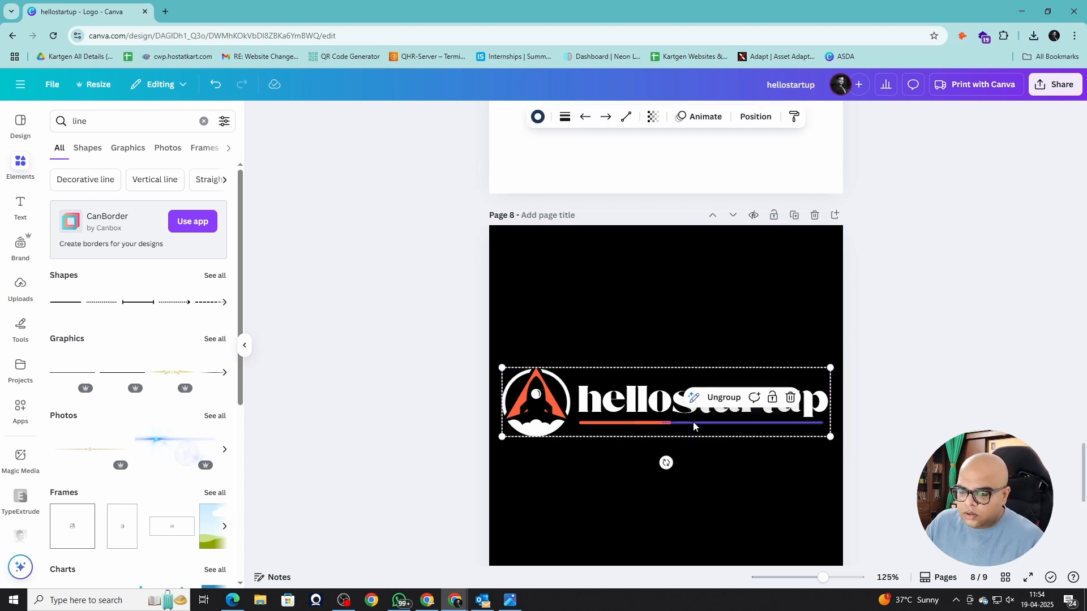
click(725, 487)
click(633, 423)
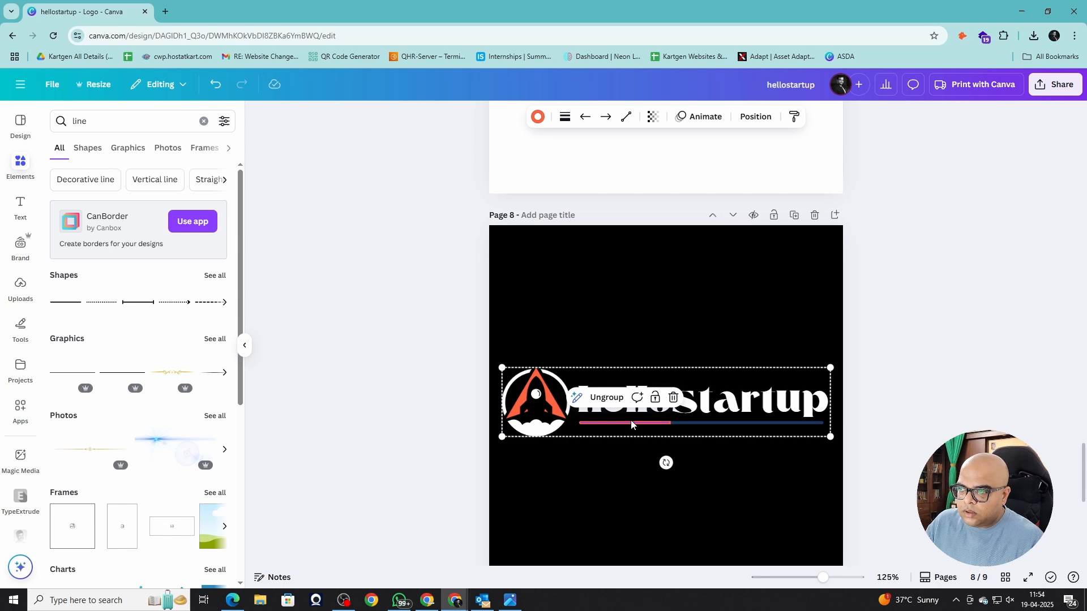
click(532, 121)
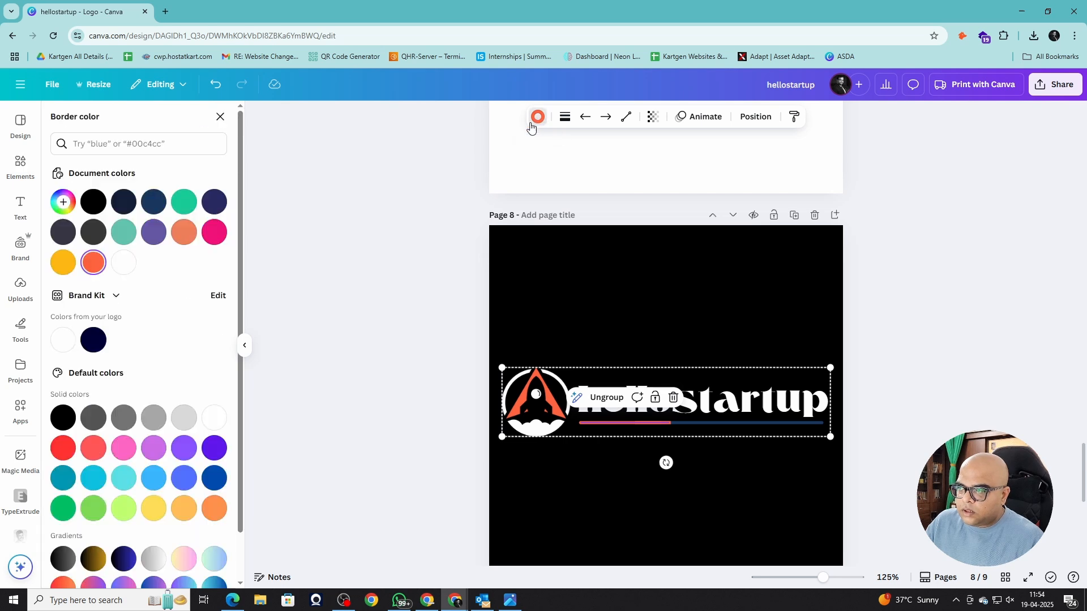
click(122, 262)
click(556, 496)
click(659, 424)
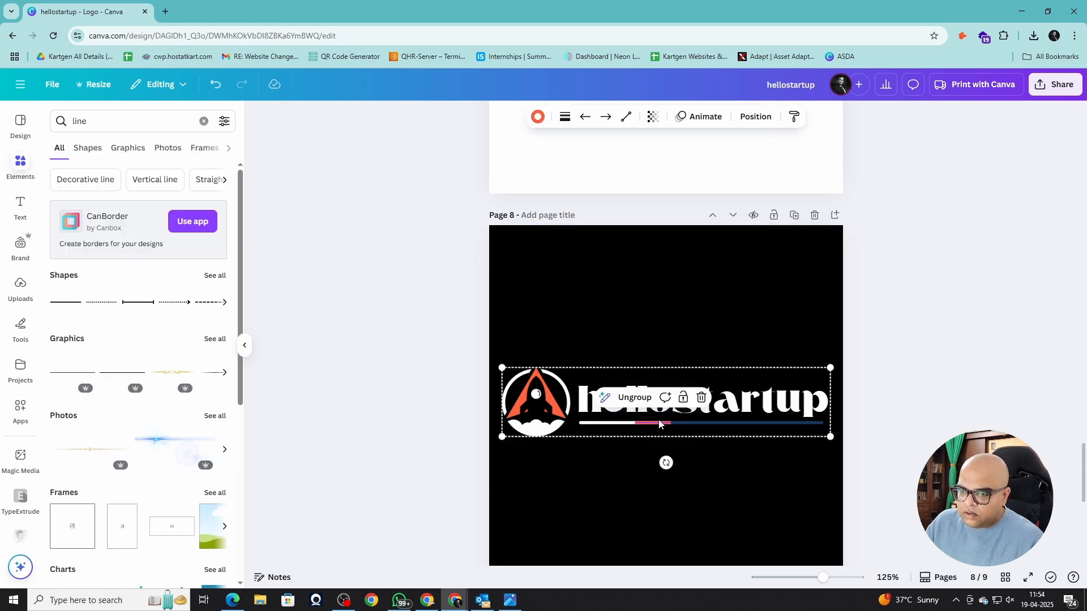
click(538, 117)
click(122, 261)
click(619, 497)
- Recolour the navy underline segment beneath "startup" on page 8 with the document's orange
click(722, 426)
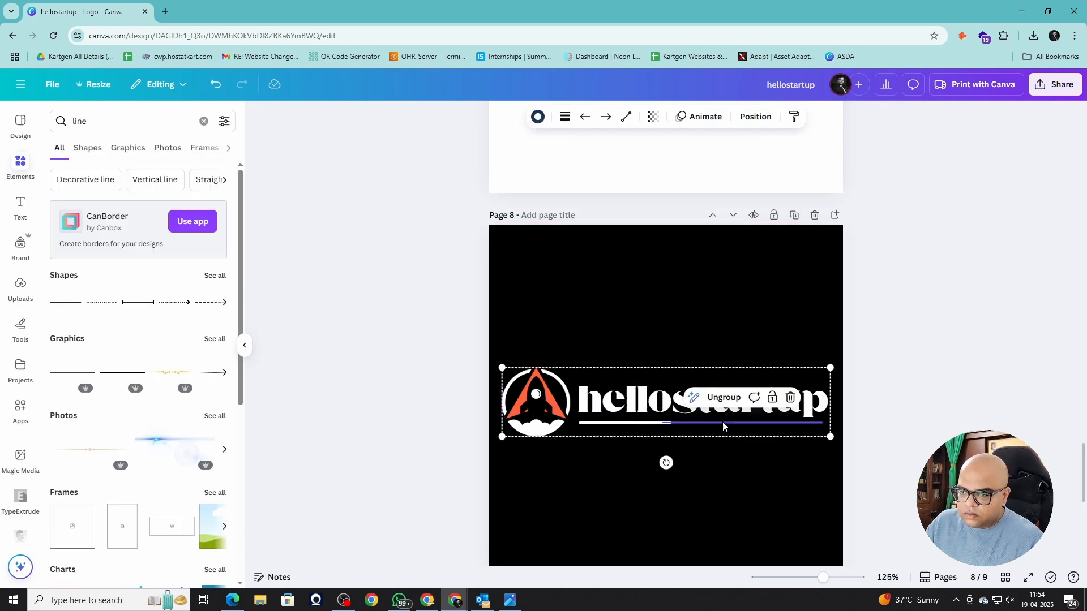
click(538, 117)
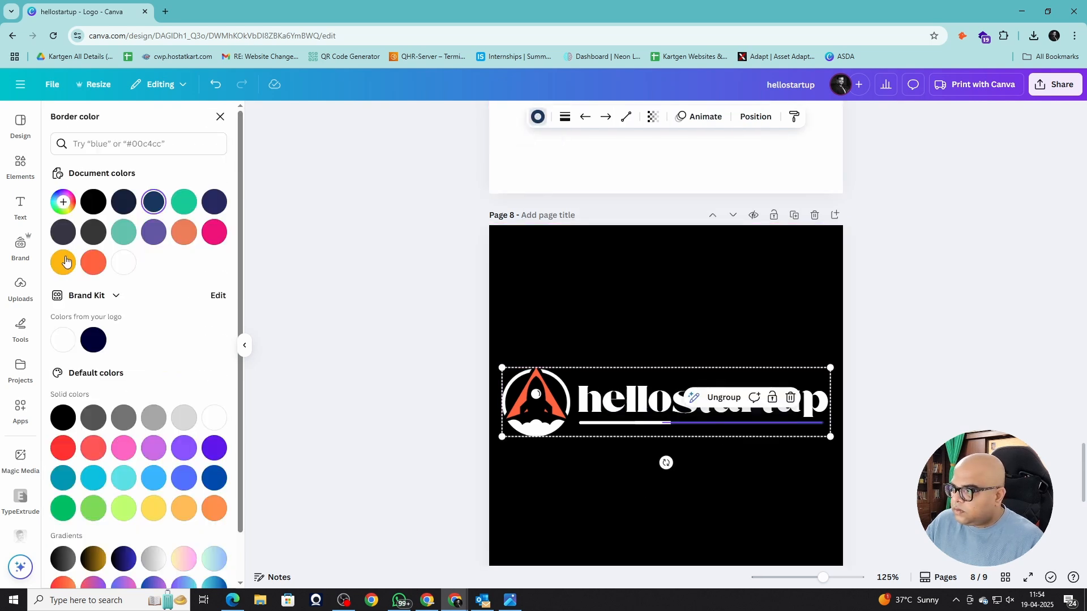
click(88, 266)
click(568, 538)
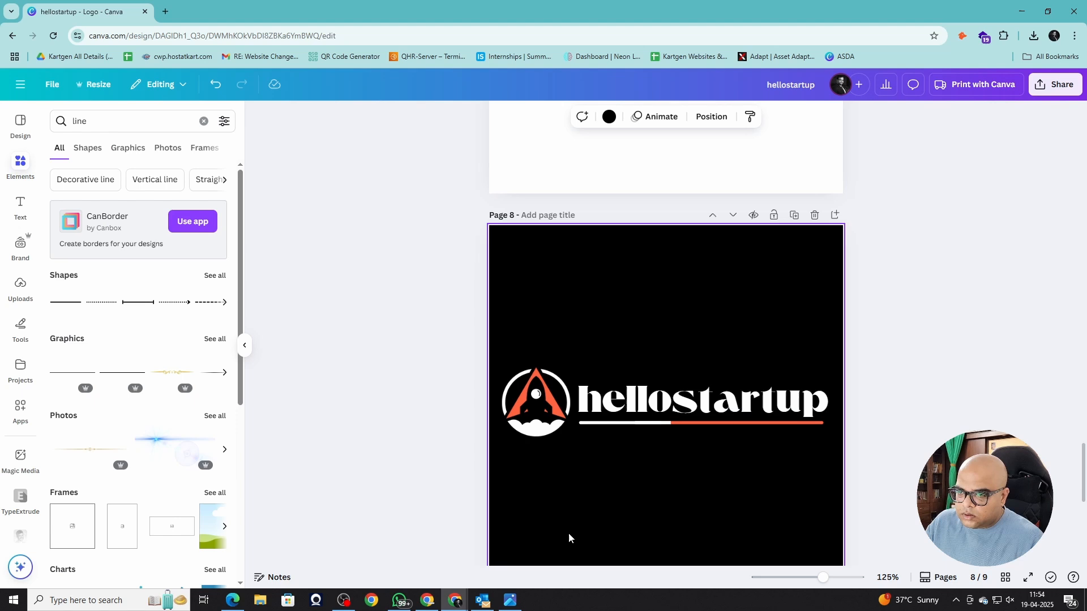
- Download only the current page (Page 8) as a PNG and open the downloaded hellostartup (1).png in the image viewer
ctrl+scroll(707, 485, up, 3)
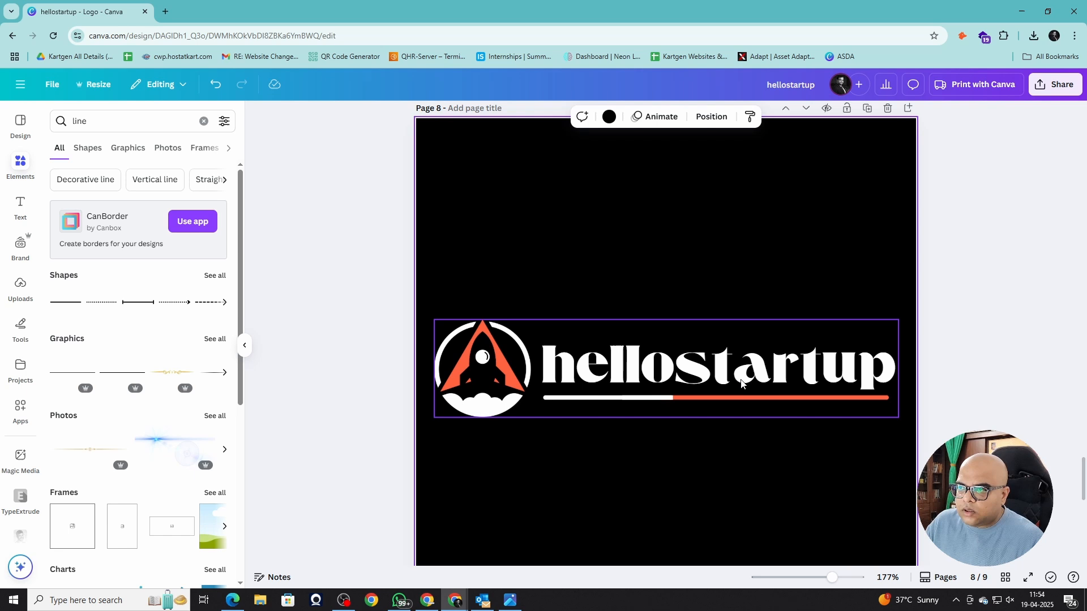
scroll(741, 383, down, 2)
click(1055, 84)
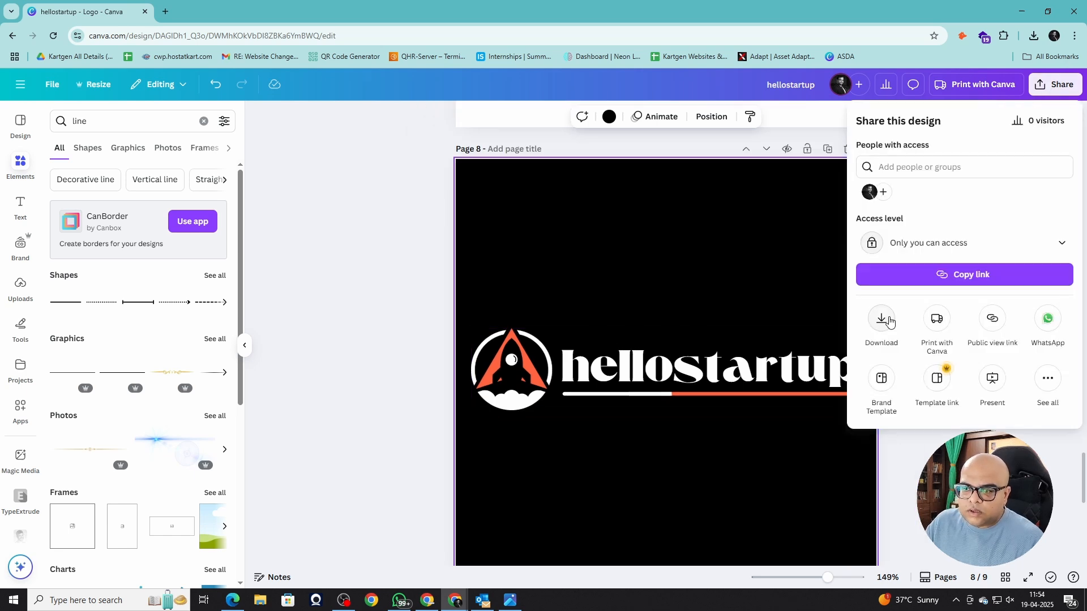
click(883, 320)
click(901, 321)
click(886, 375)
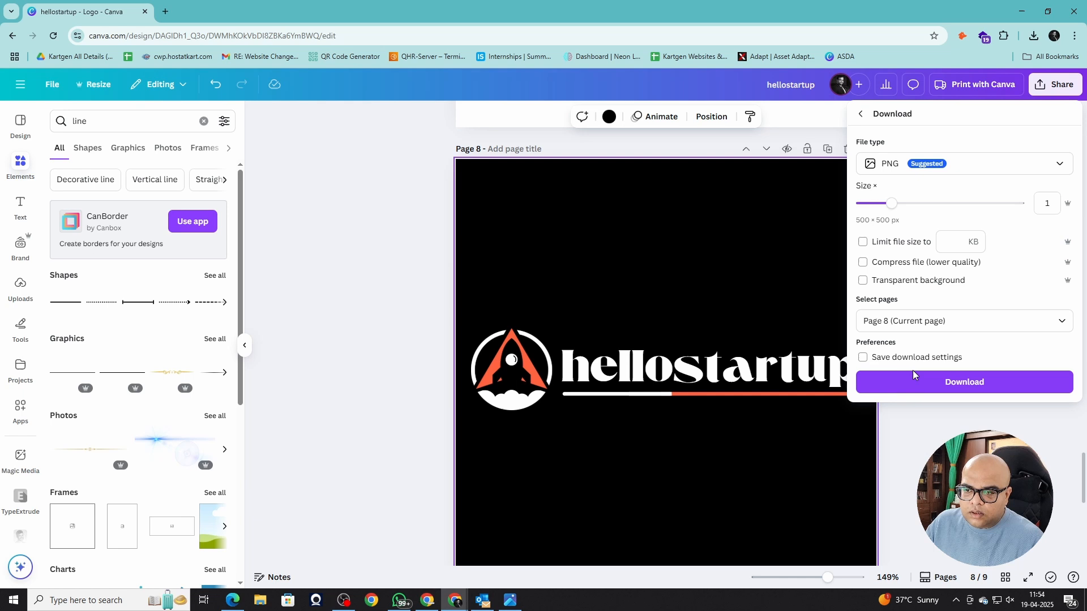
click(963, 382)
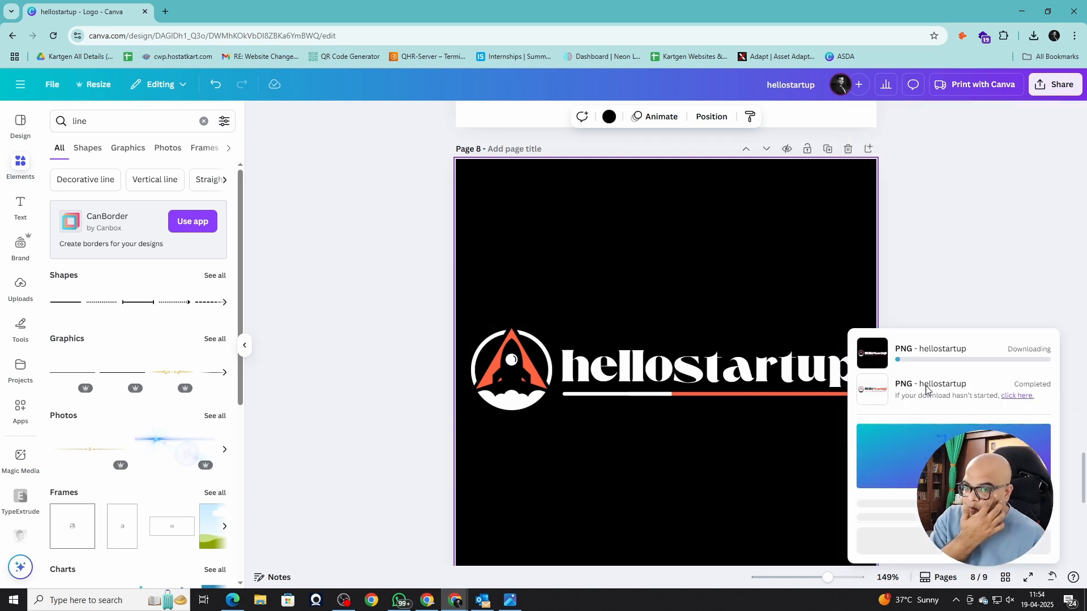
click(933, 65)
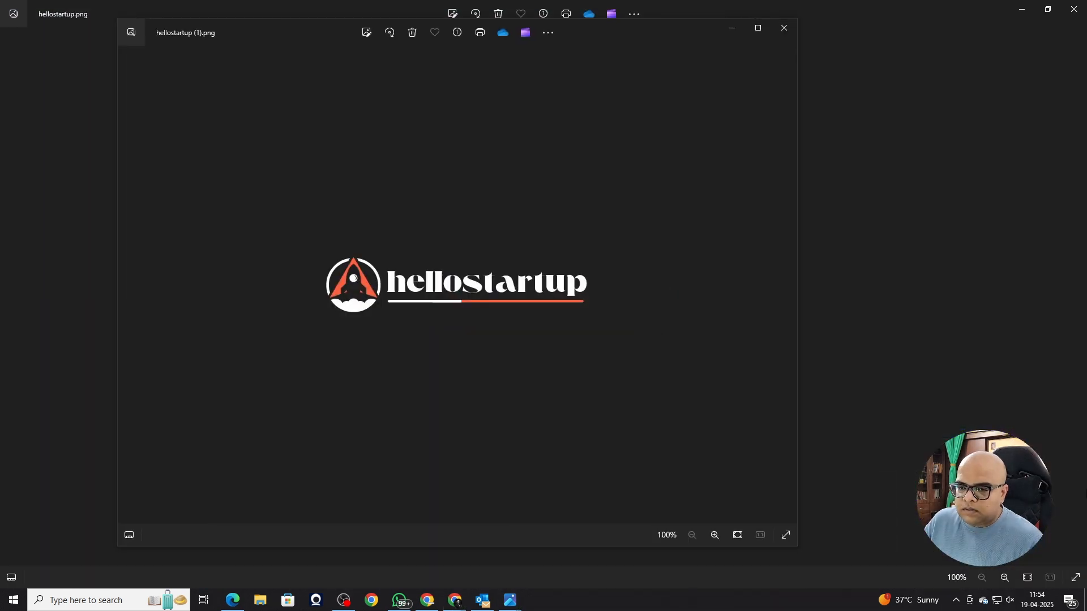